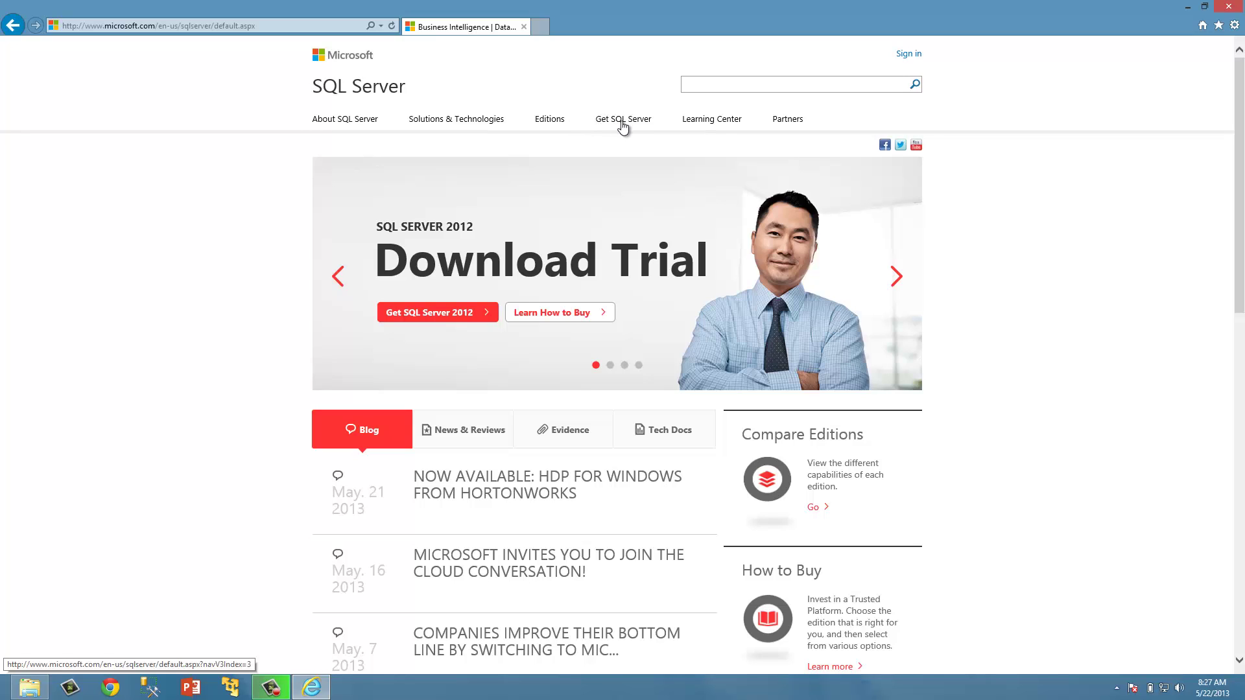
Open the SQL Server 2012 trial download page from the Try It section of Microsoft's SQL Server site.
left_click(623, 124)
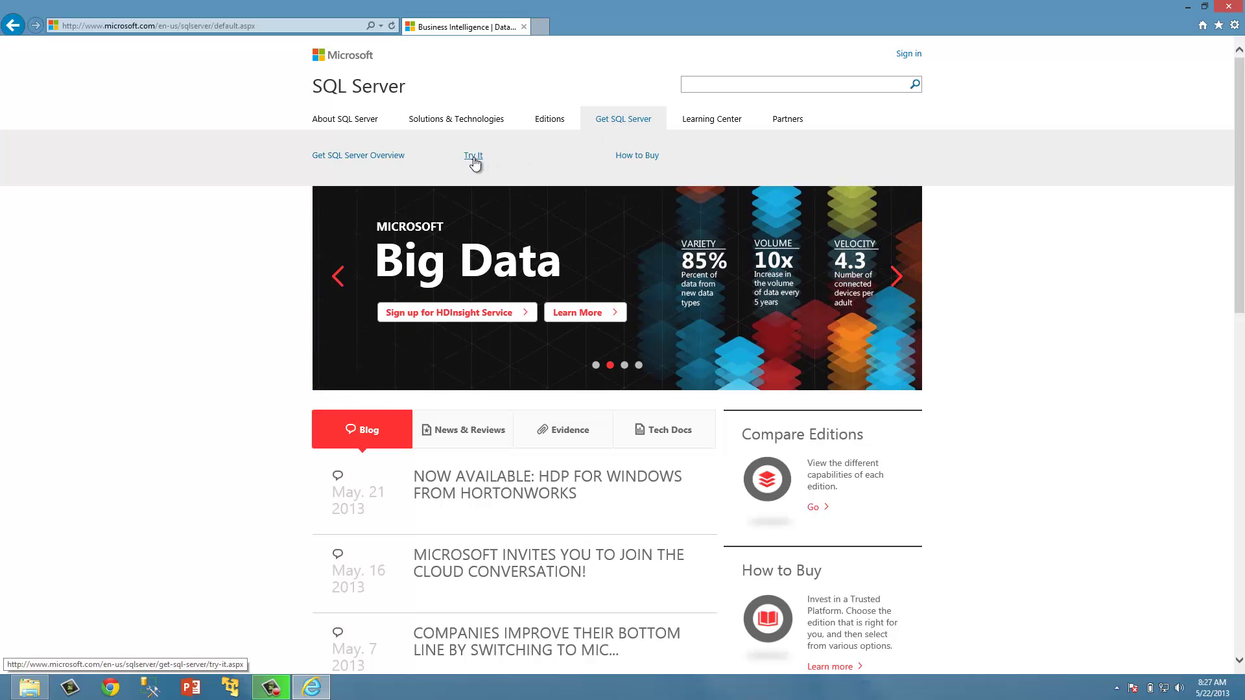
left_click(473, 159)
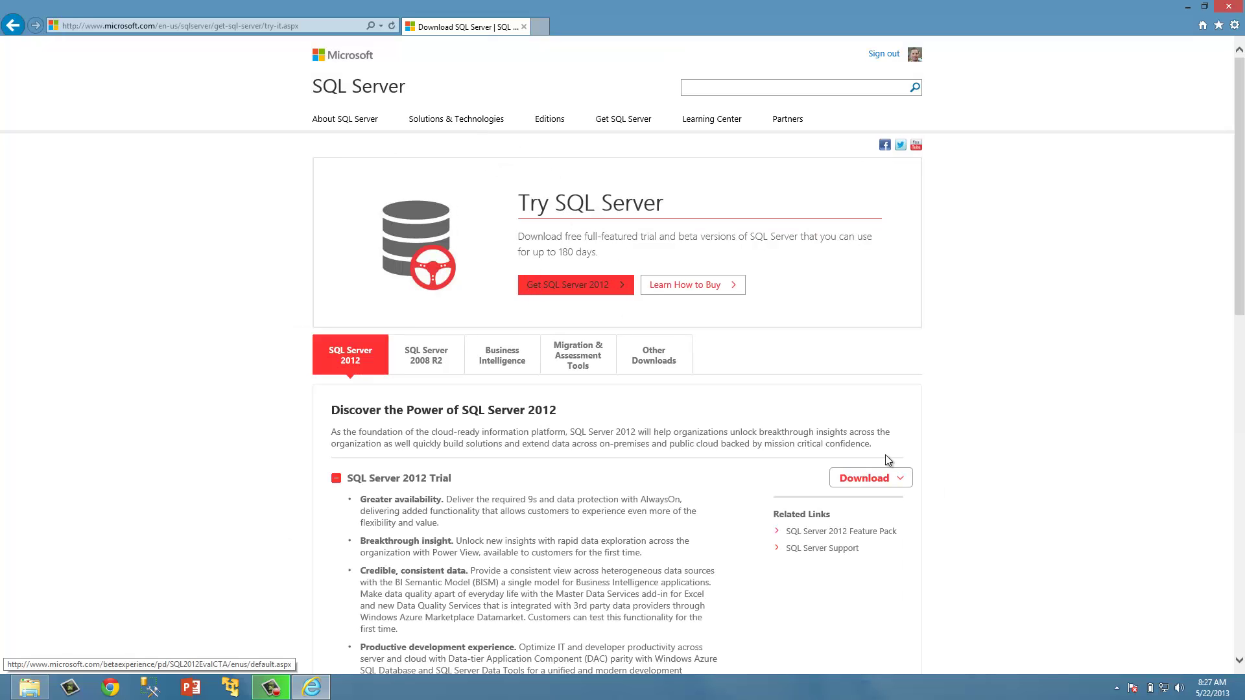
left_click(846, 478)
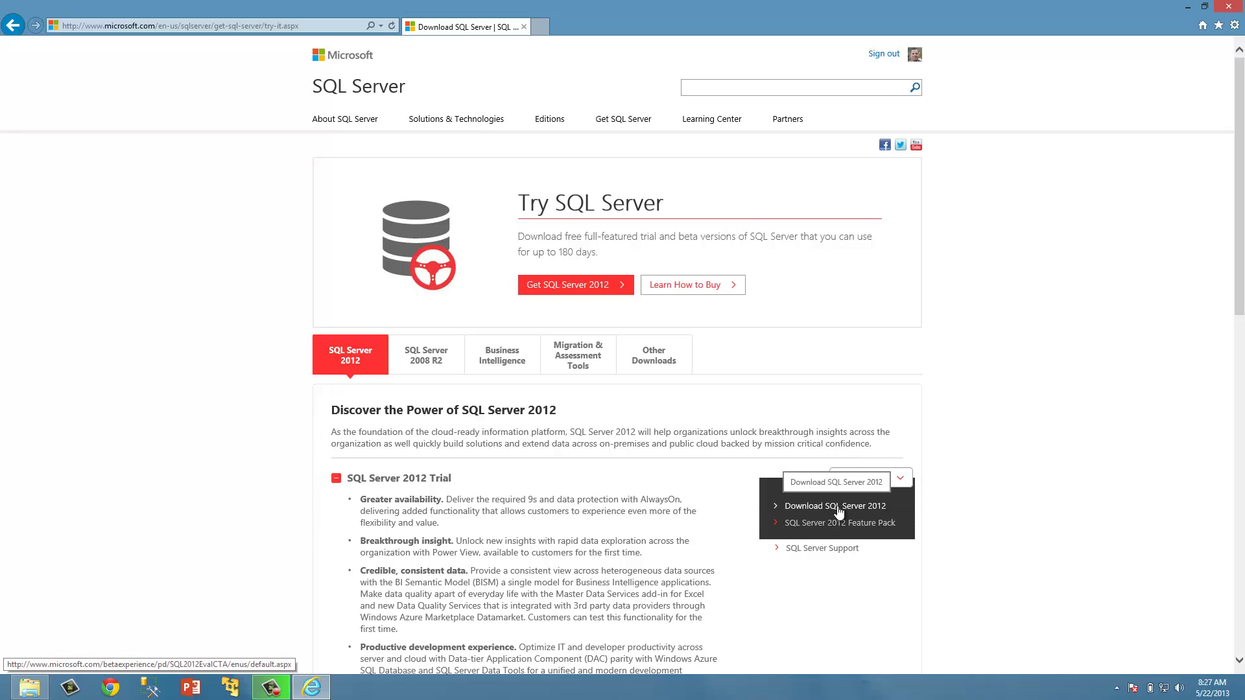
left_click(838, 507)
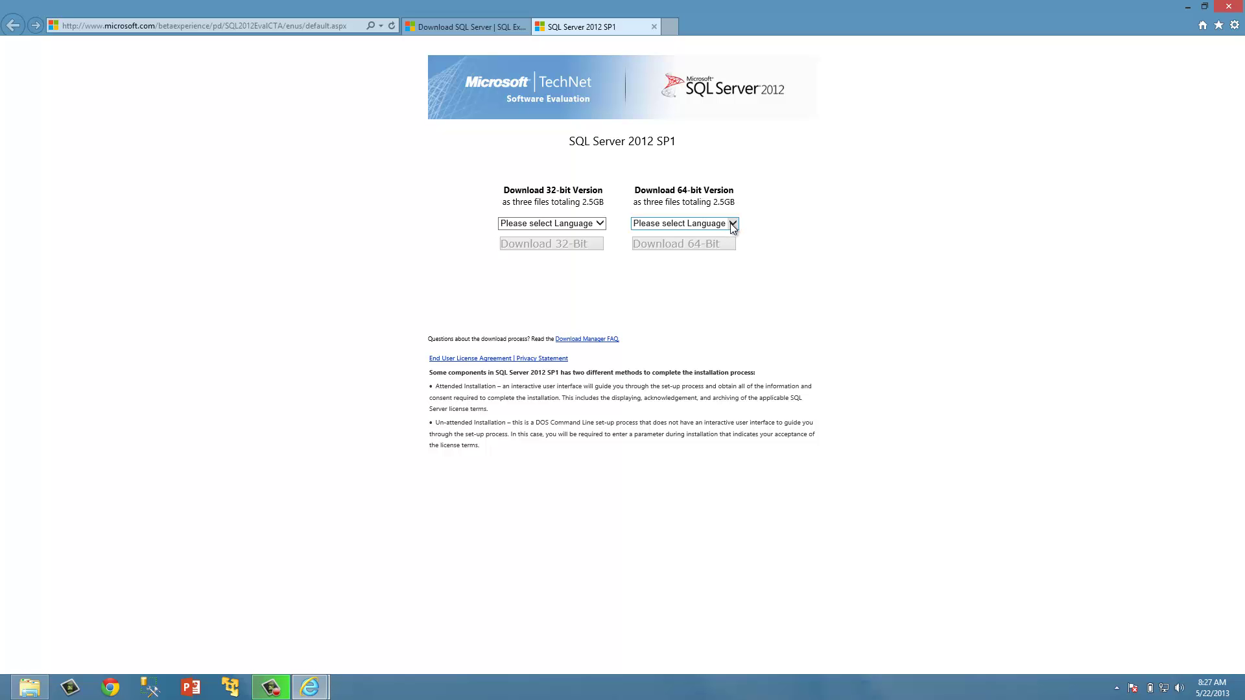
Request the 64-bit version of SQL Server 2012 SP1 in United States (English).
left_click(731, 224)
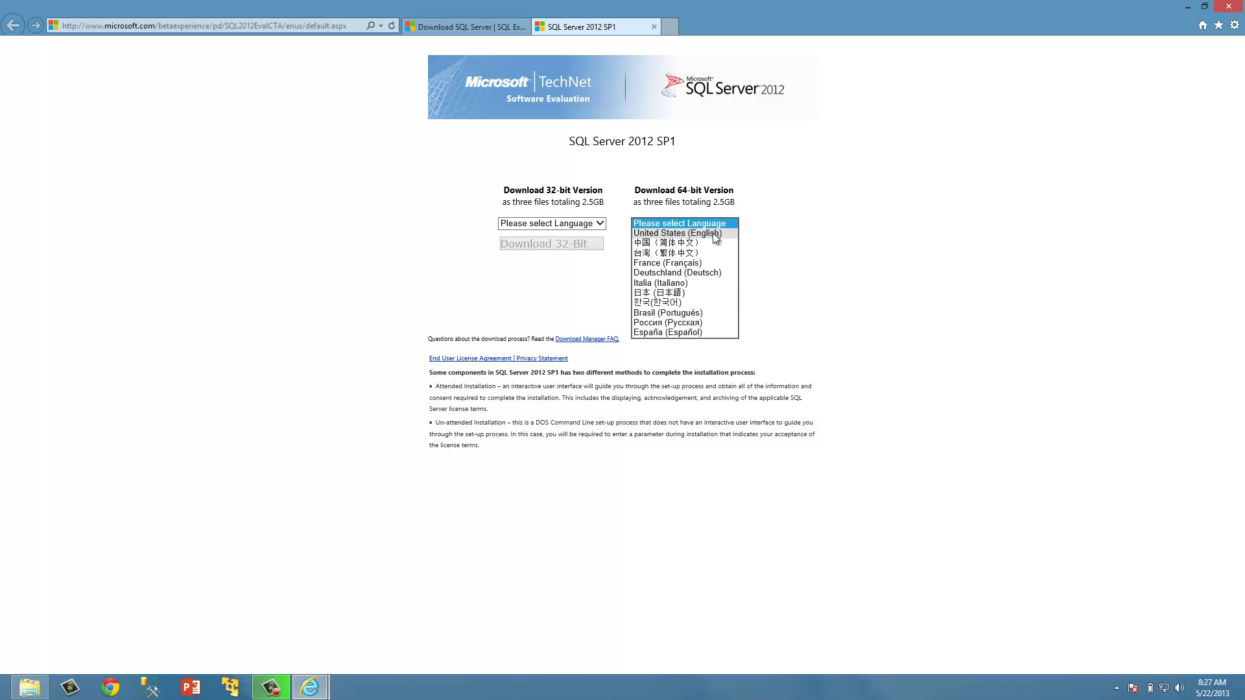
left_click(713, 232)
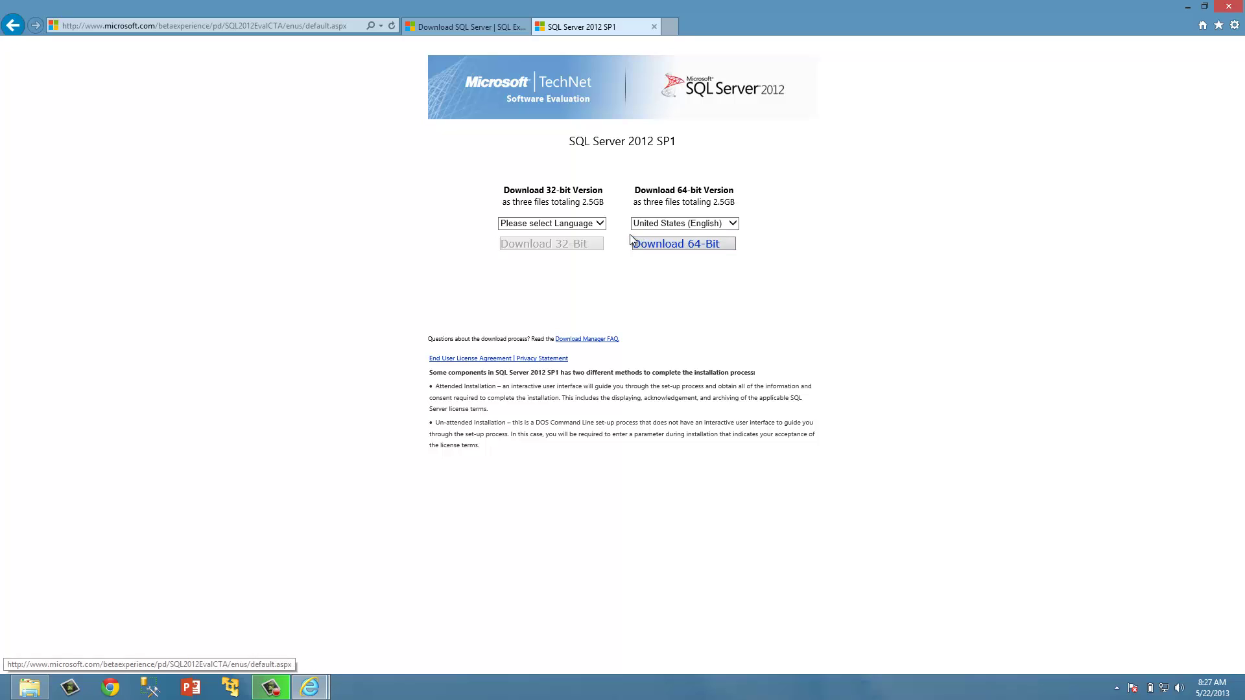
left_click(681, 251)
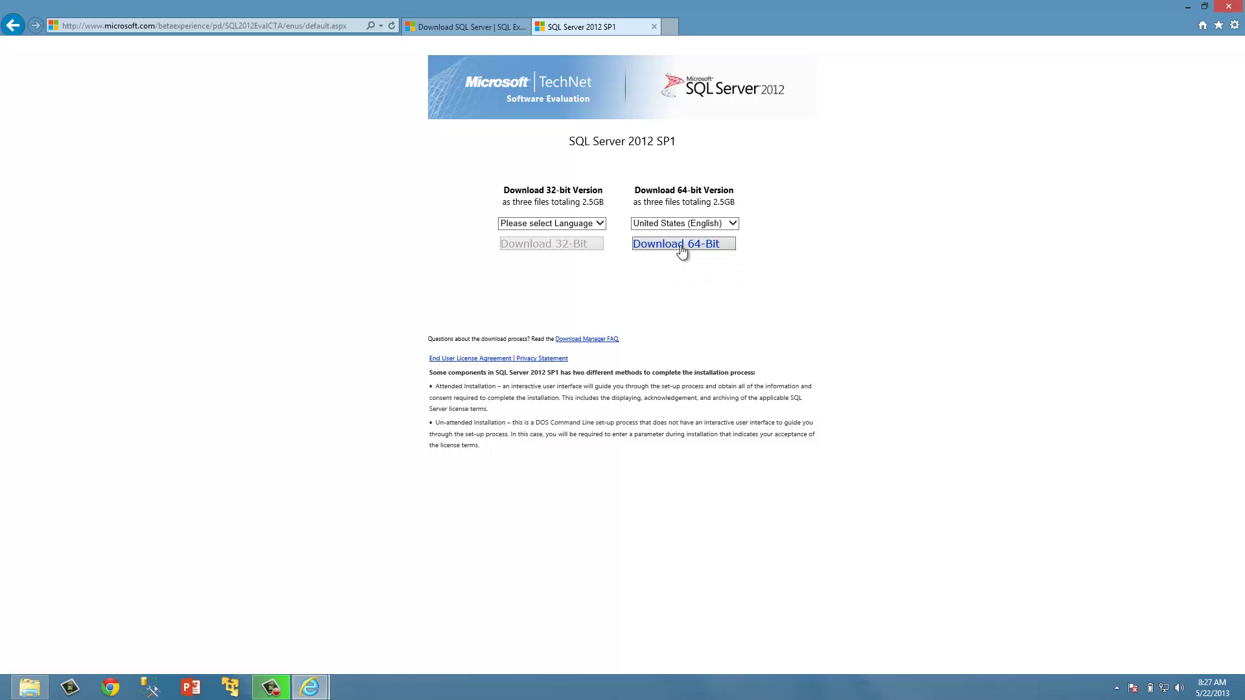
left_click(681, 250)
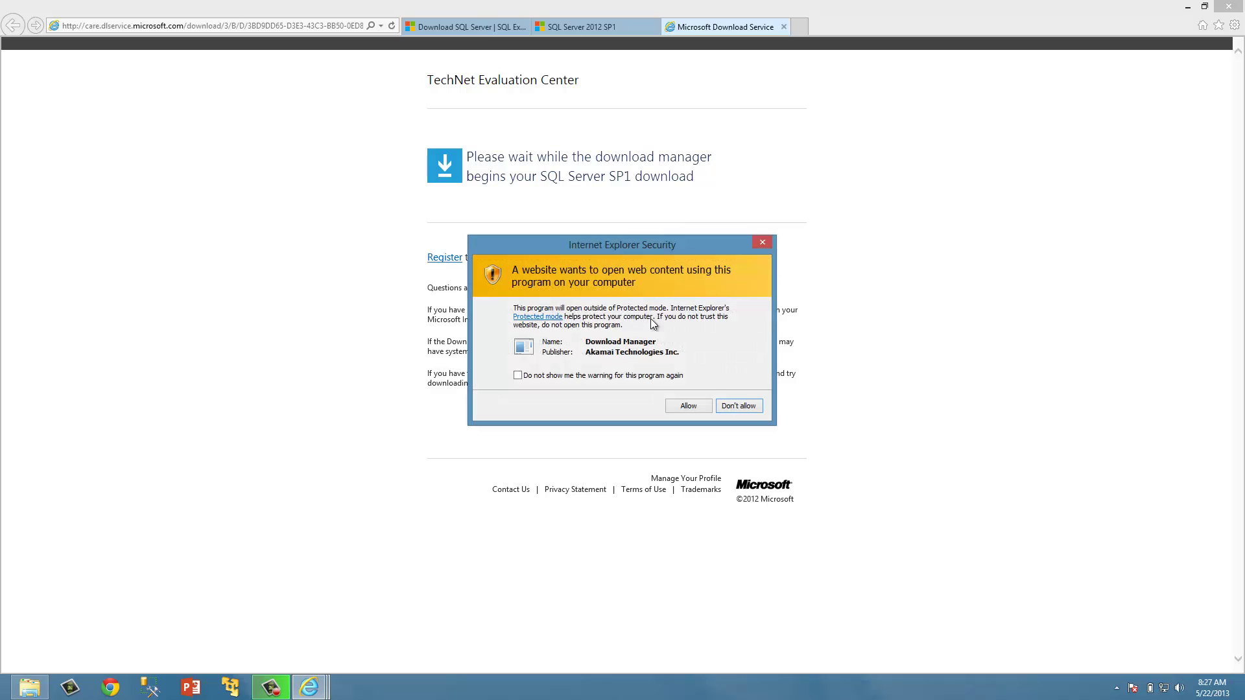
Allow Download Manager to run and save SQLServer2012SP1-FullSlipstream-ENU-x64.iso in the Downloads folder.
left_click(688, 407)
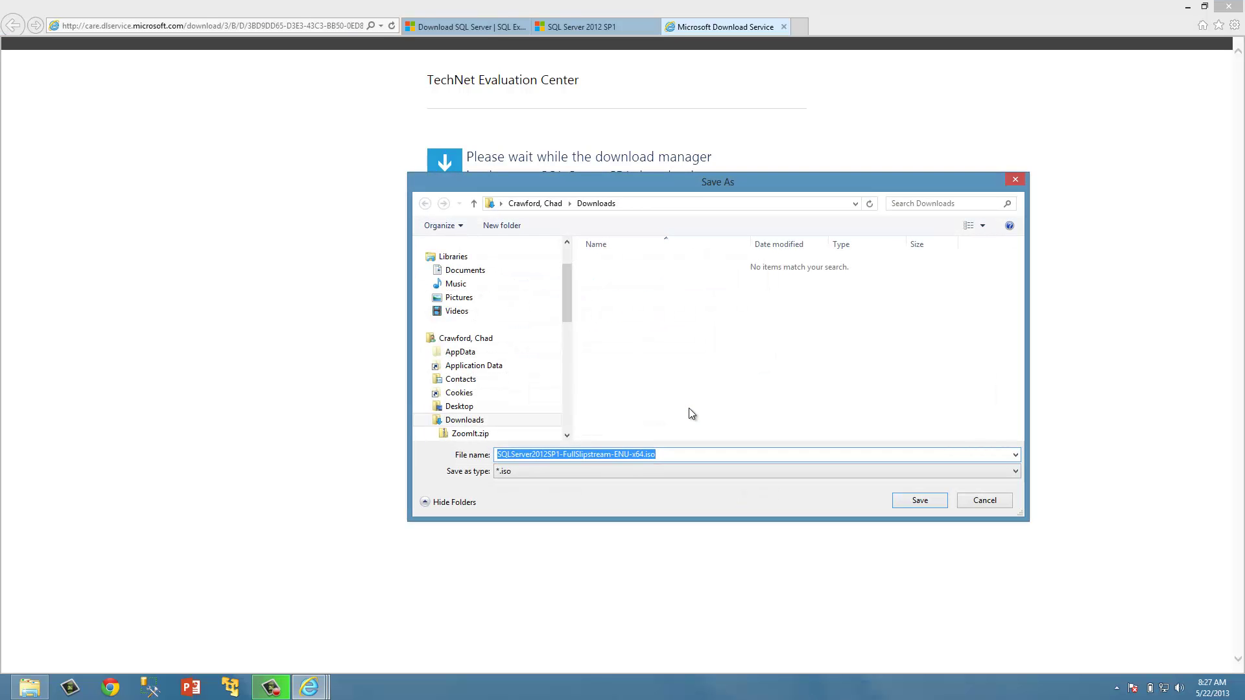
left_click(923, 502)
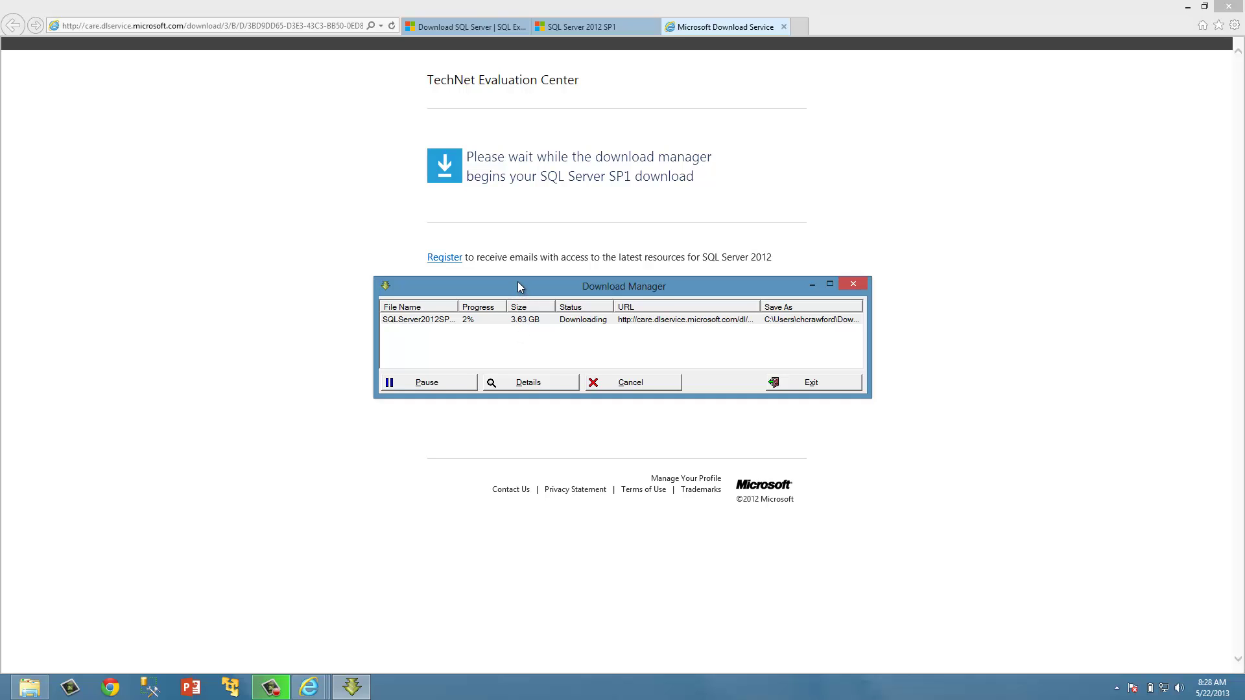
left_click_drag(518, 283, 708, 307)
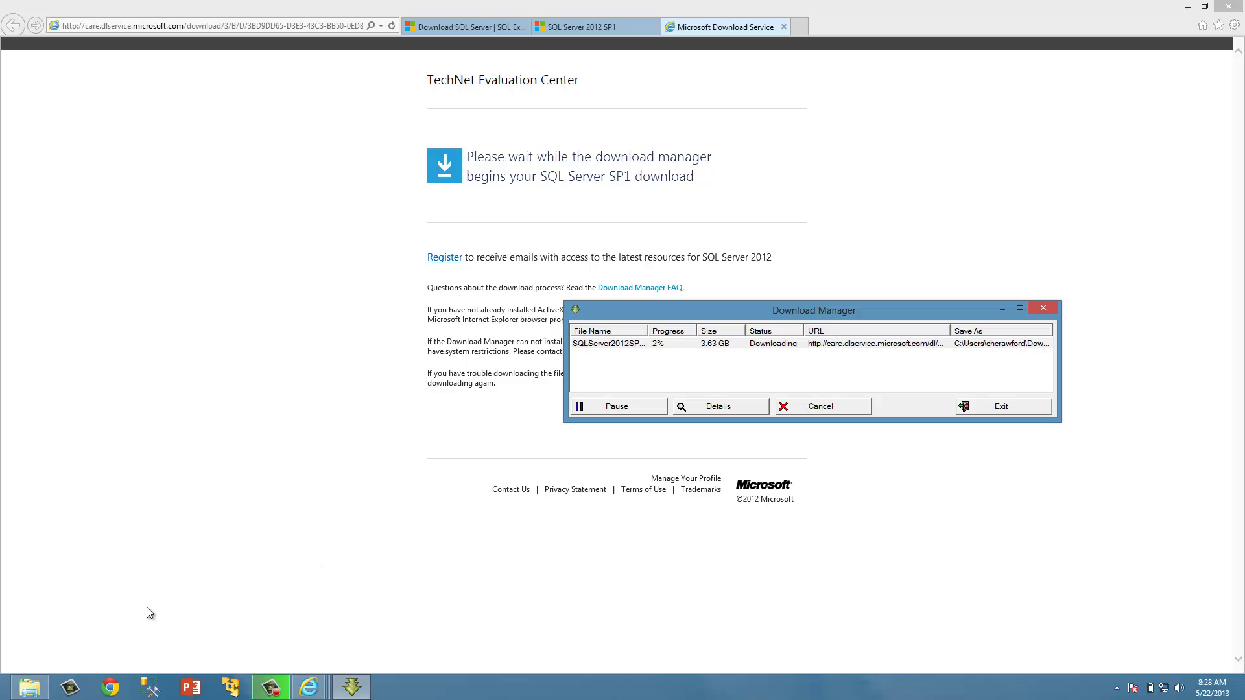
Switch to File Explorer and mount SQLServer2012SP1-FullSlipstream-ENU-x64.iso from the C:\Database folder.
left_click(32, 687)
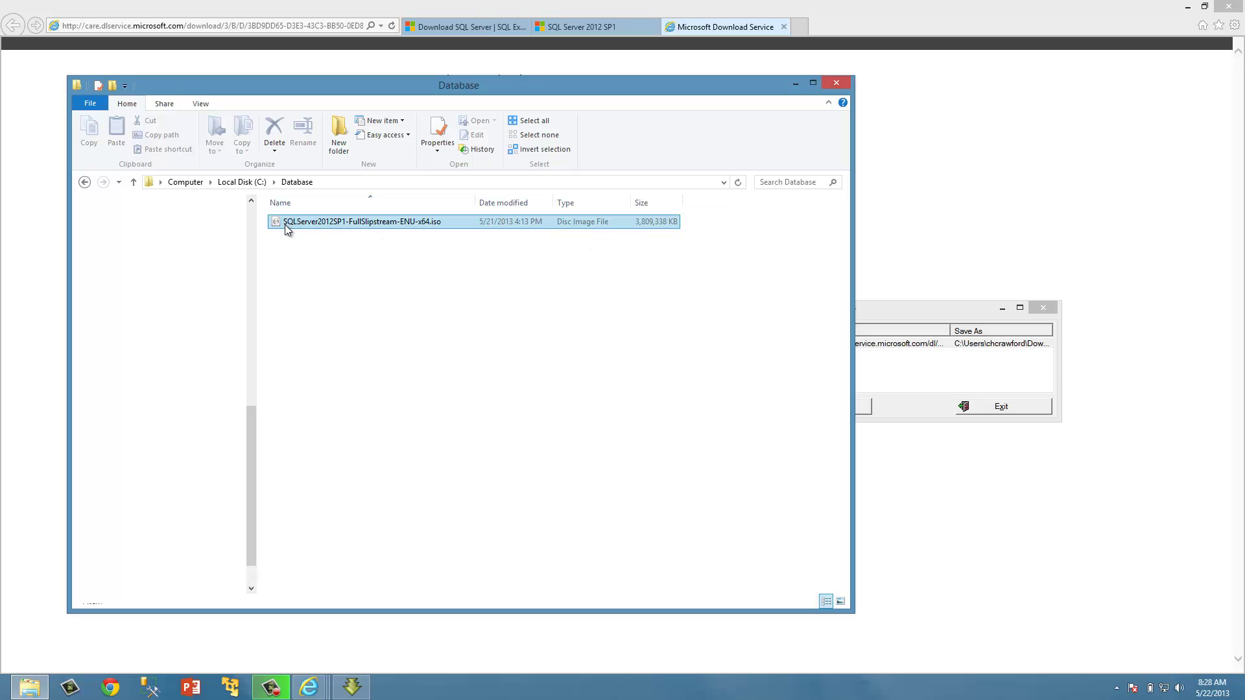
mouse_move(285, 224)
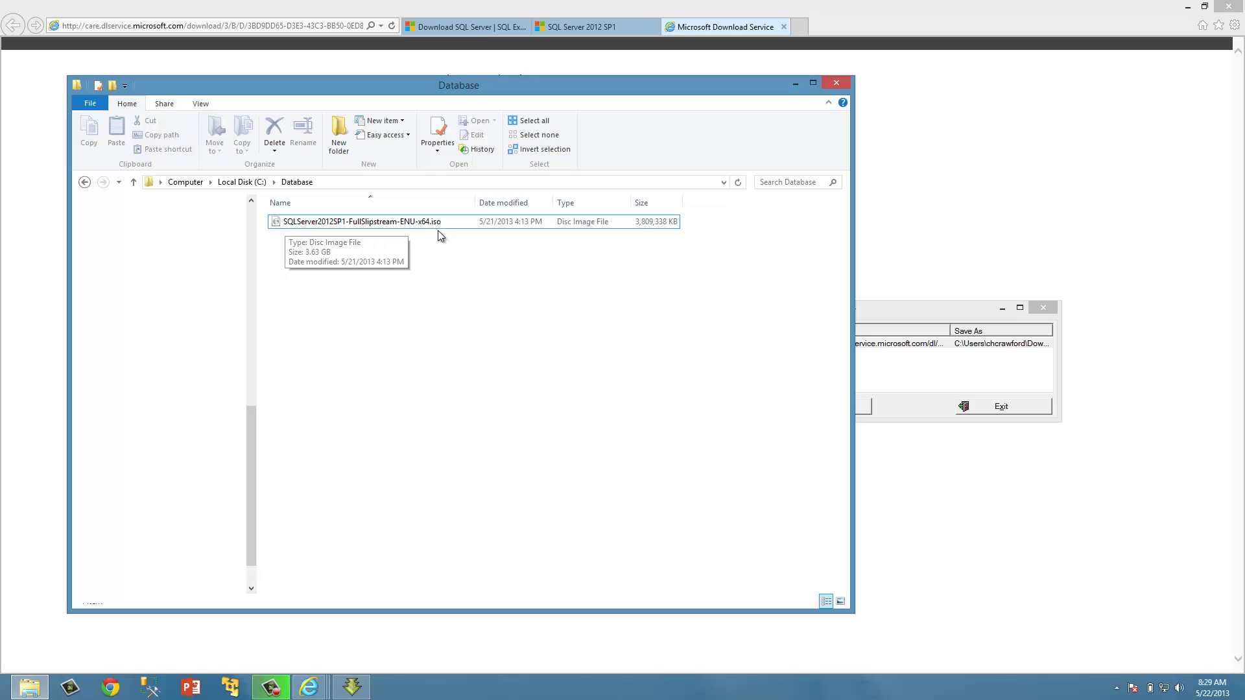
left_click(422, 222)
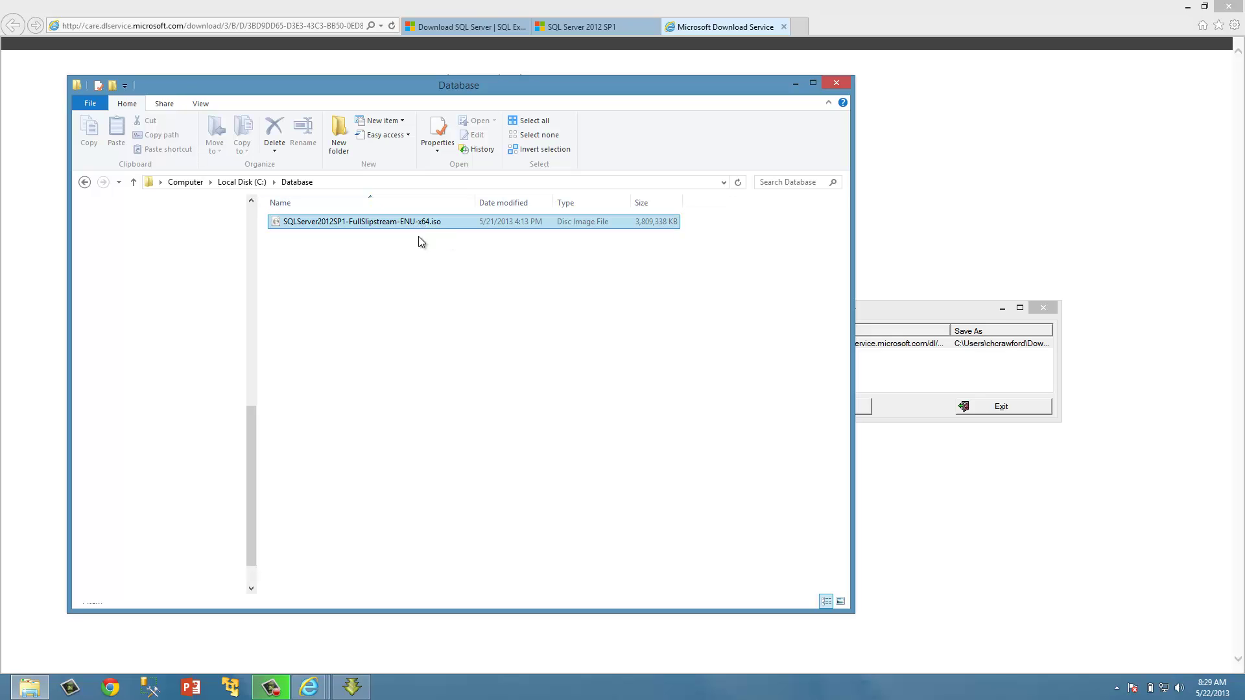
left_click(420, 241)
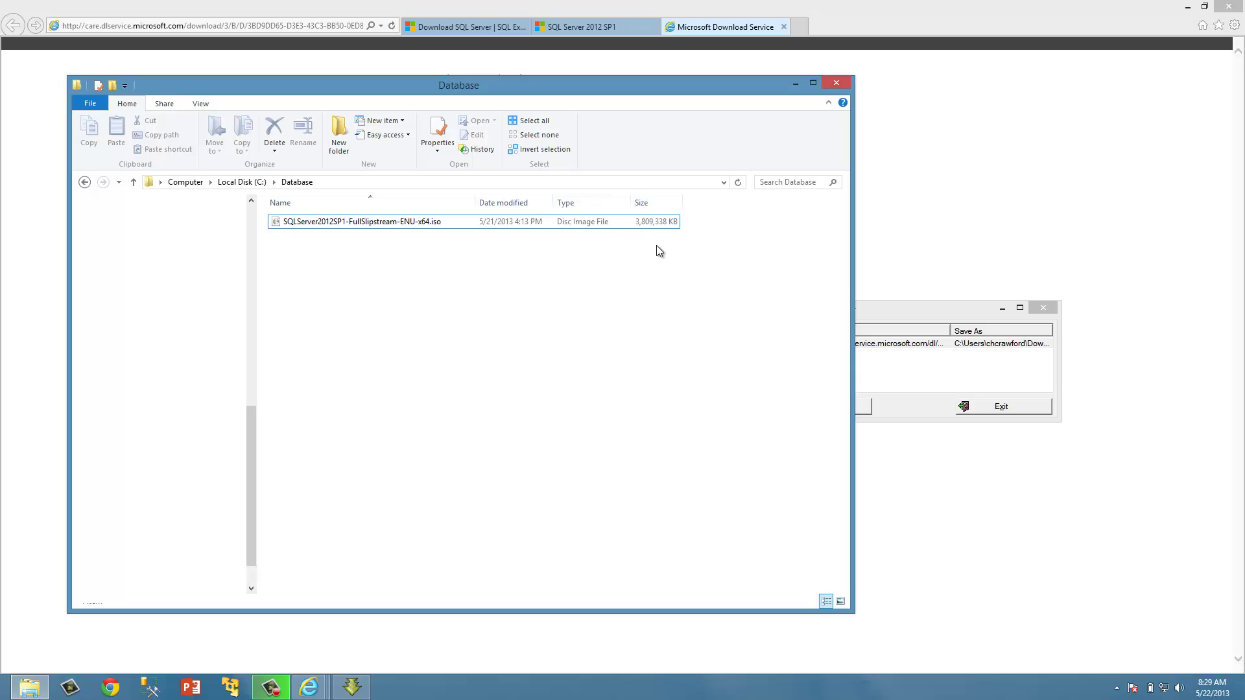
left_click(367, 223)
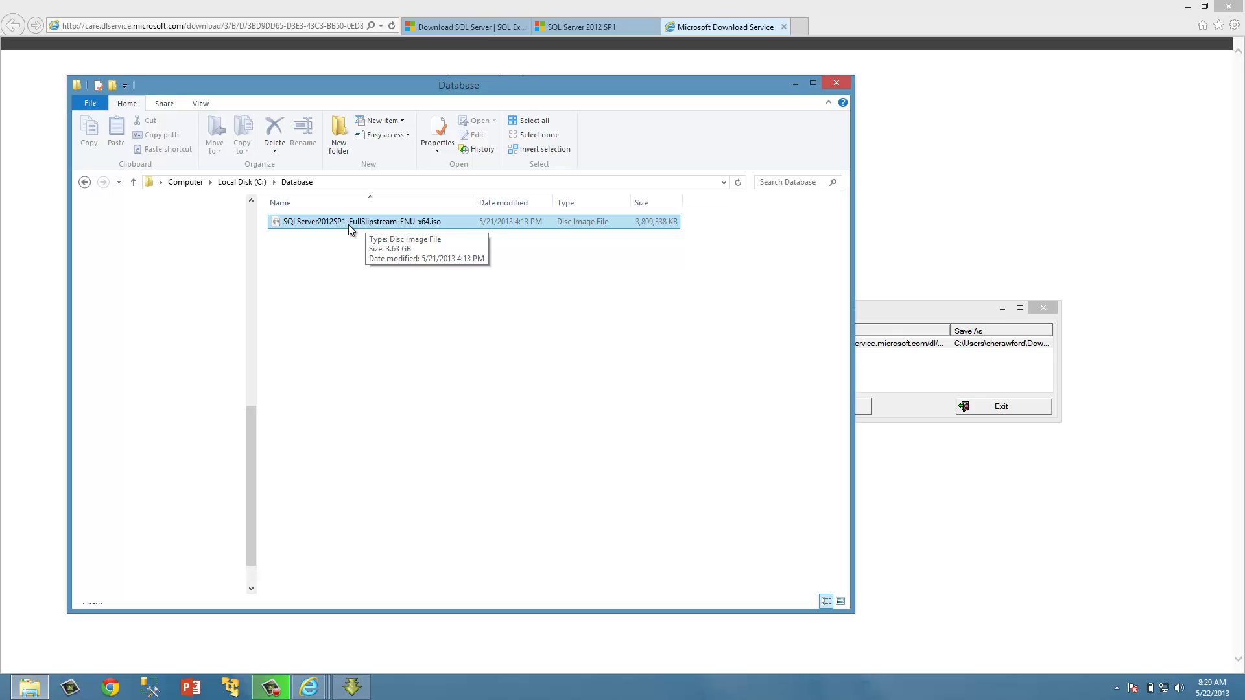
left_click(425, 233)
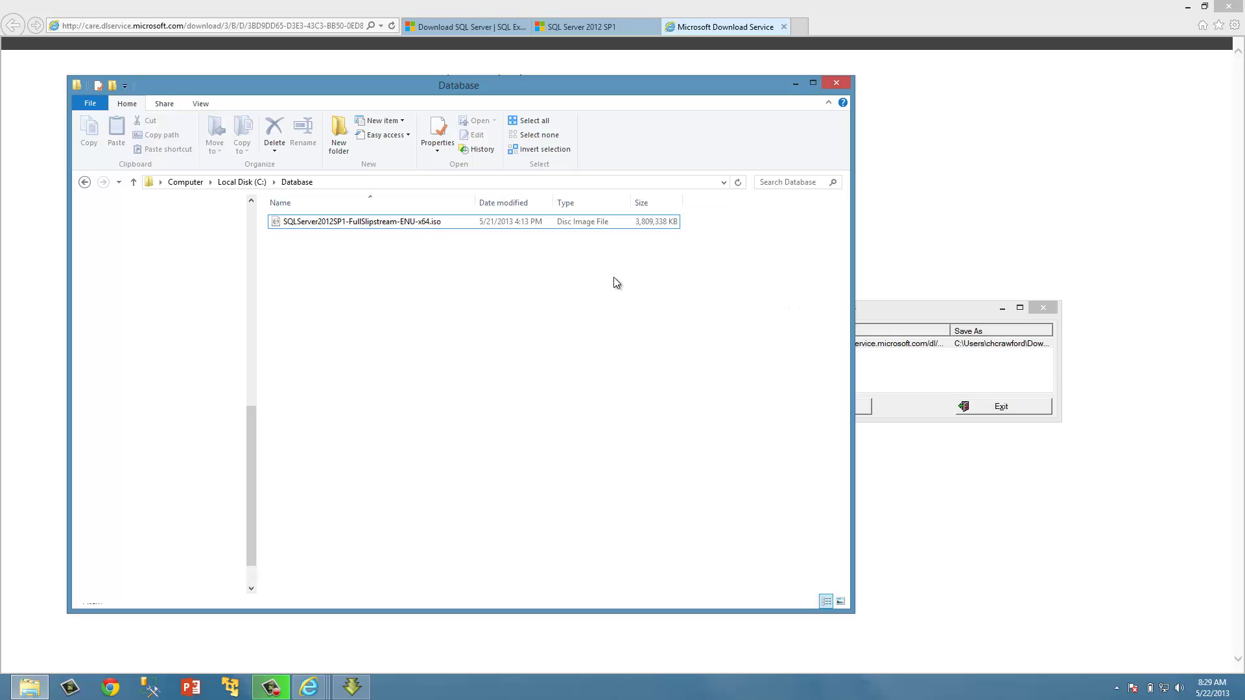
left_click(391, 227)
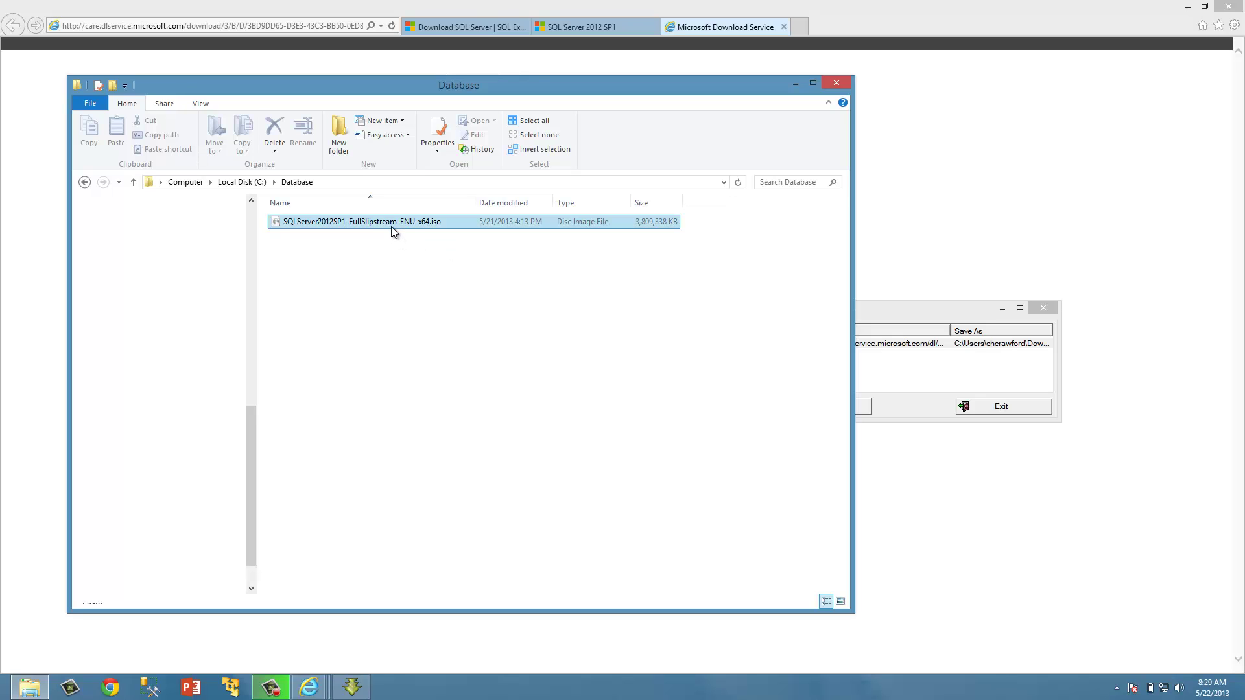
right_click(391, 227)
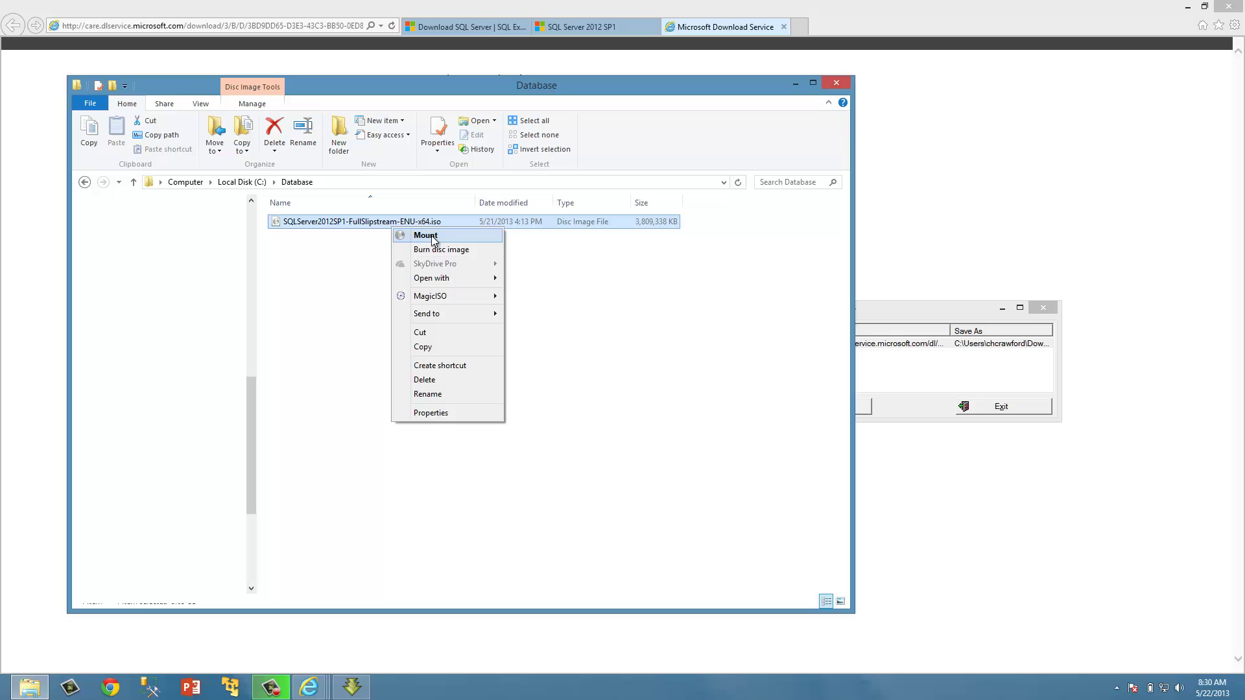
left_click(428, 236)
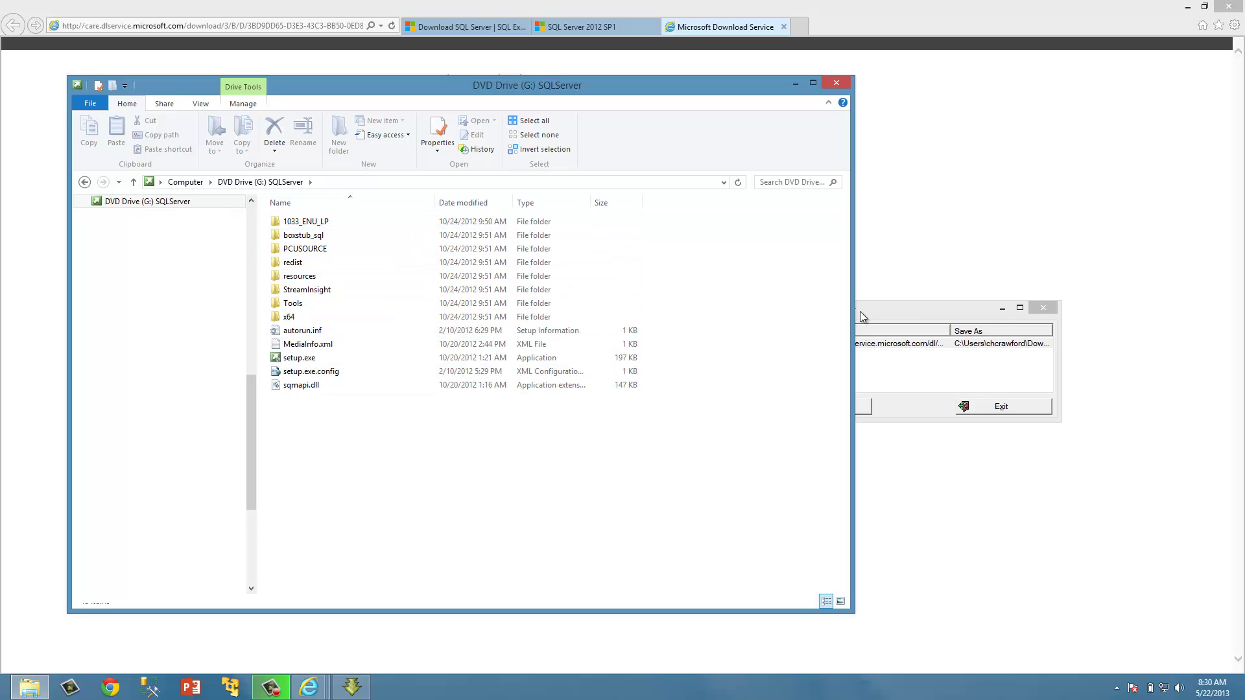
Pause the running ISO download and exit Download Manager, accepting that downloads stay paused.
left_click(907, 318)
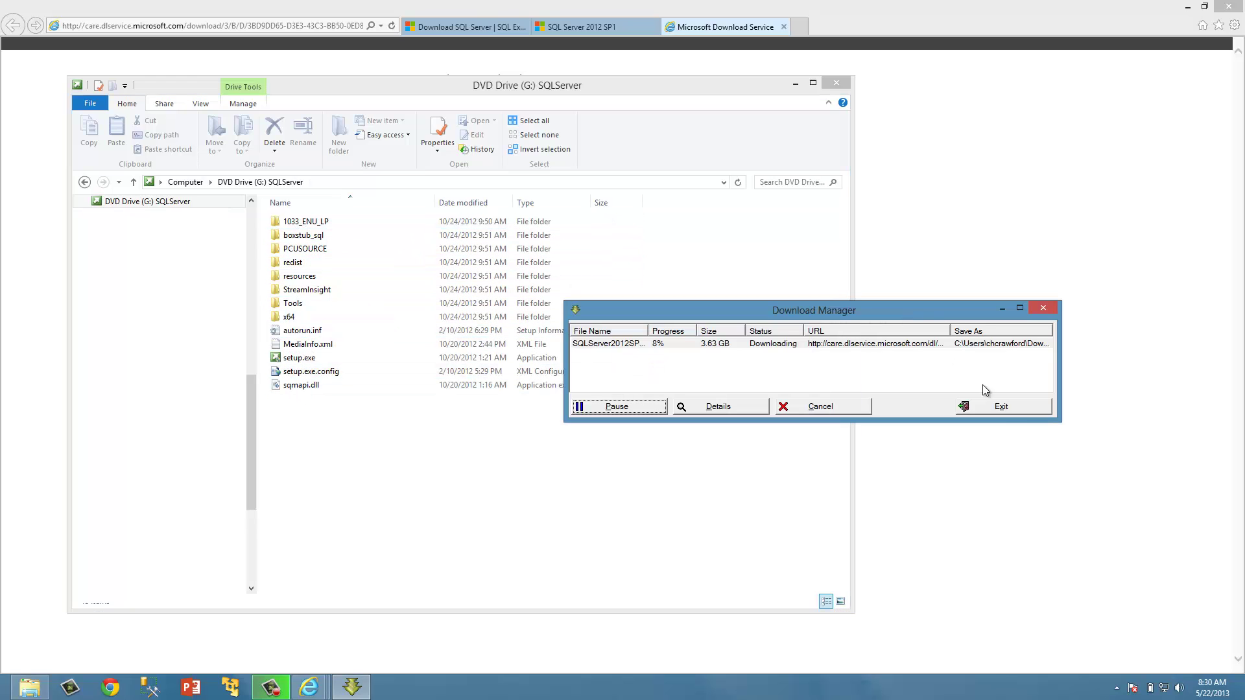
left_click(638, 411)
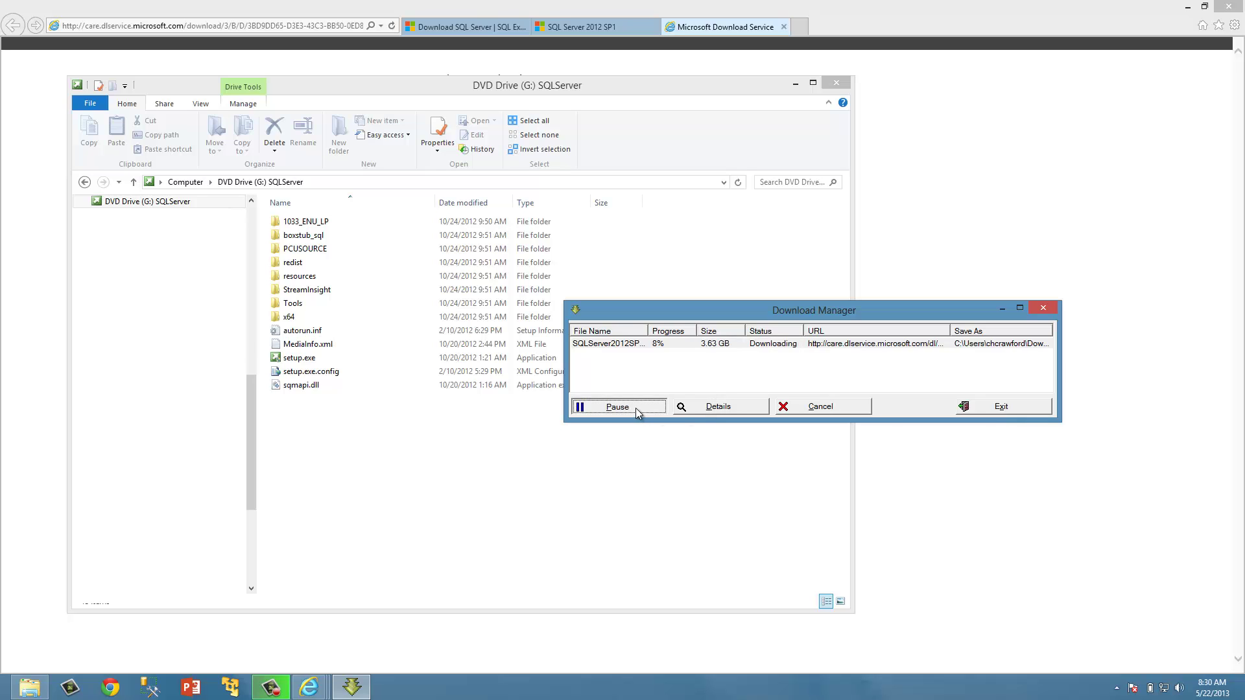
left_click(1017, 416)
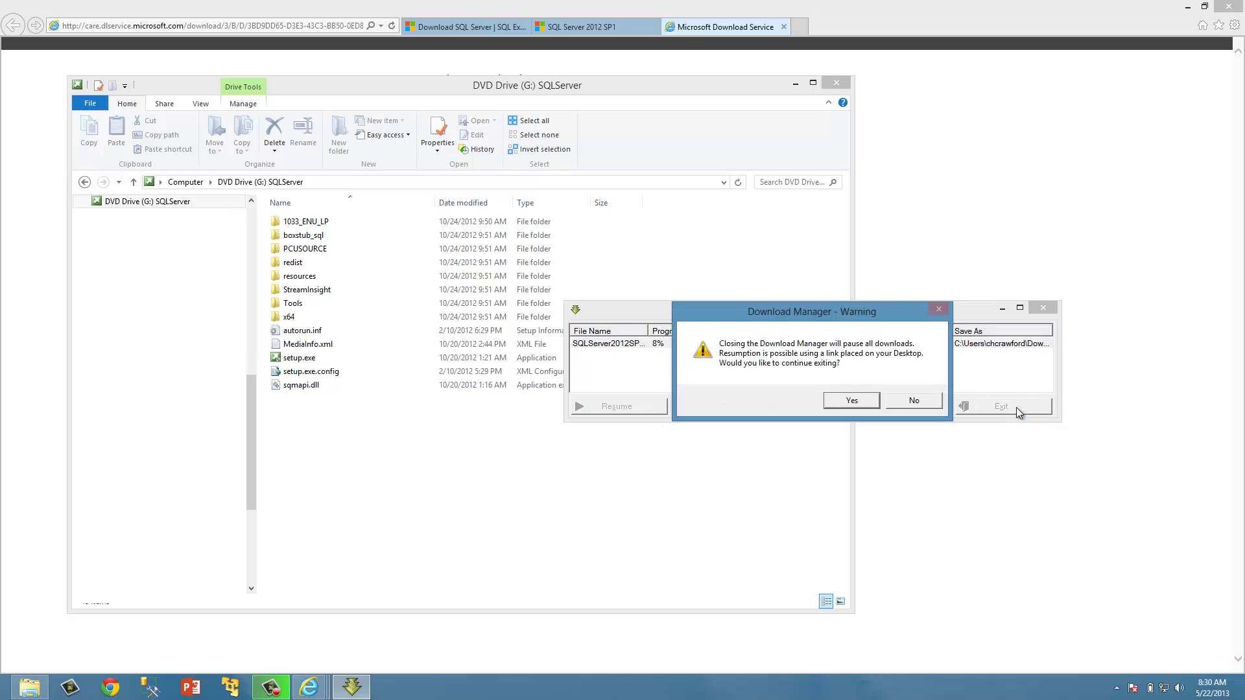
left_click(843, 404)
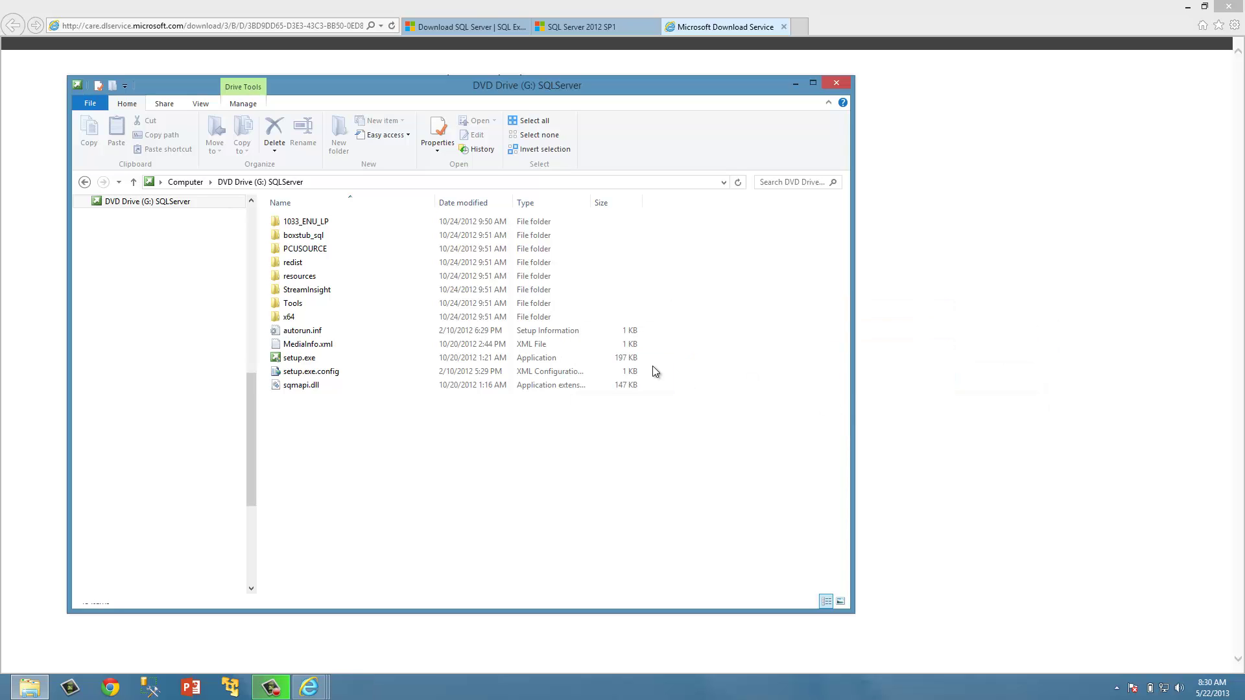
Run setup.exe from the mounted disc and review the Installation, Maintenance, Tools, Resources and Advanced options in SQL Server Installation Center.
double_click(288, 360)
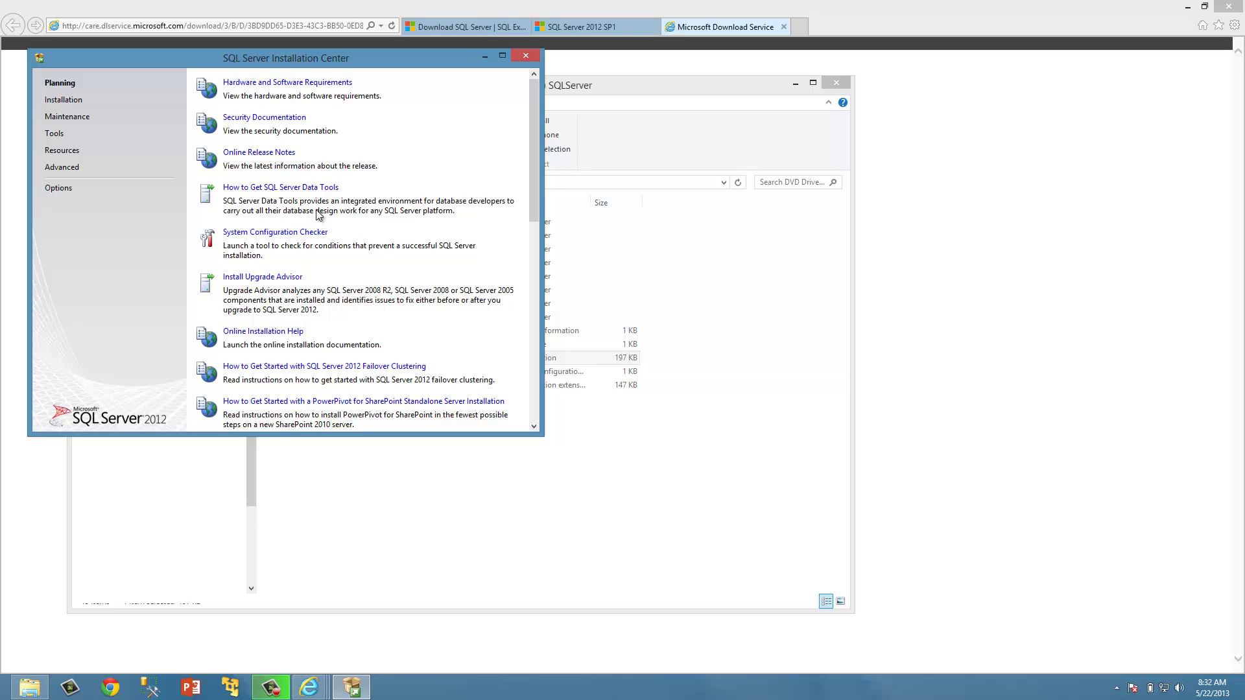
left_click(58, 103)
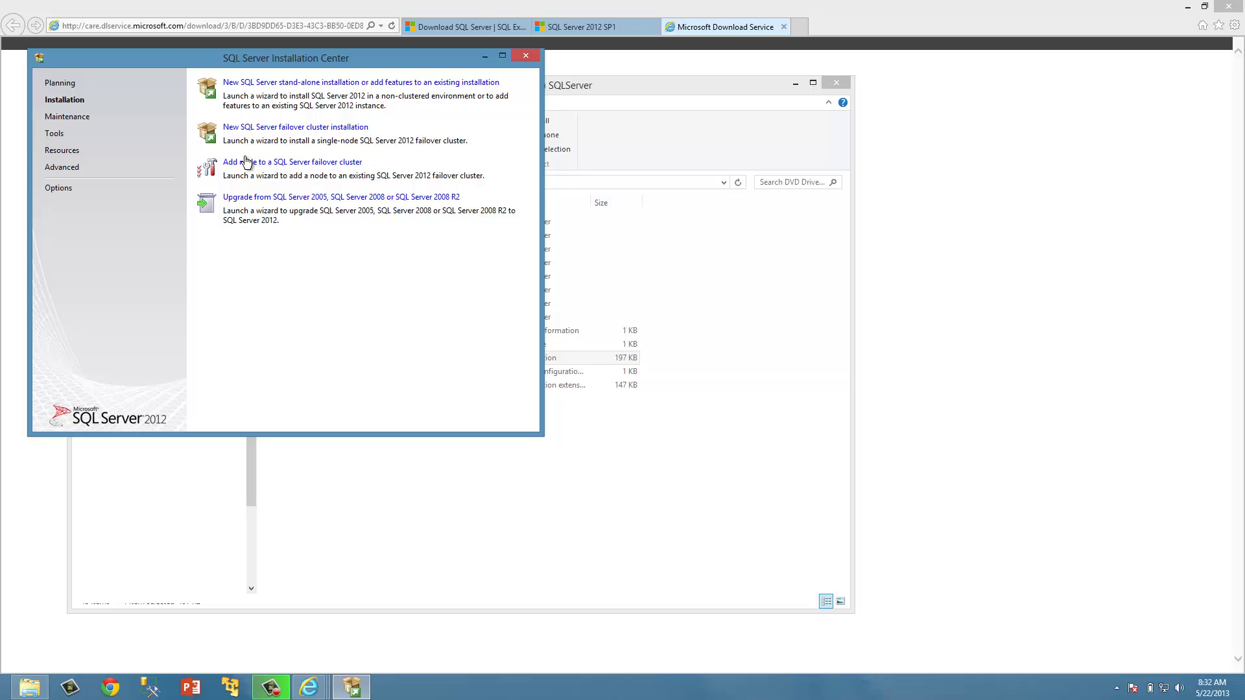
left_click(65, 121)
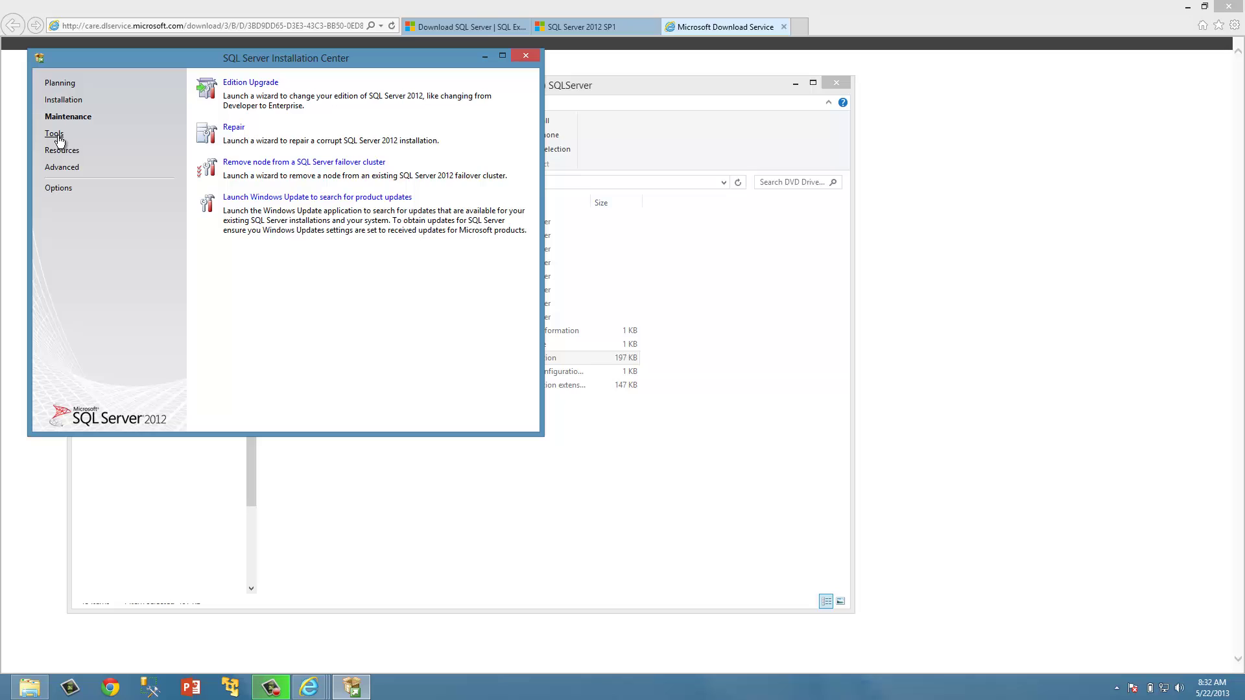
left_click(55, 136)
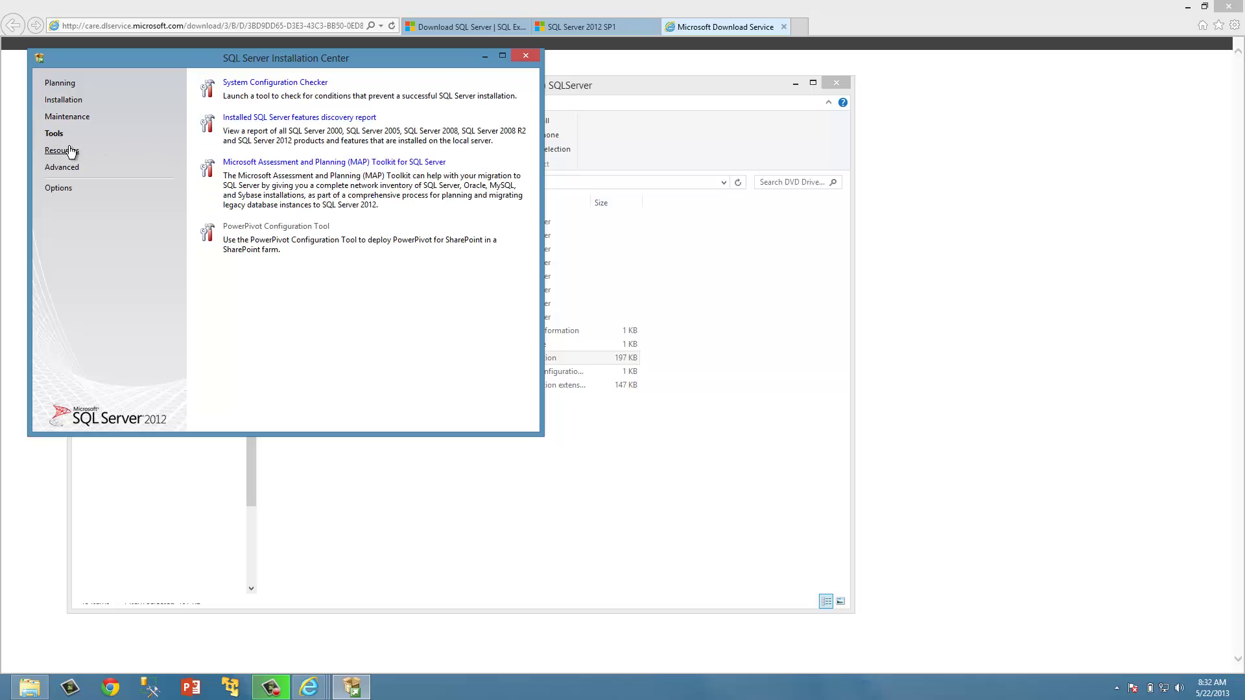
left_click(68, 155)
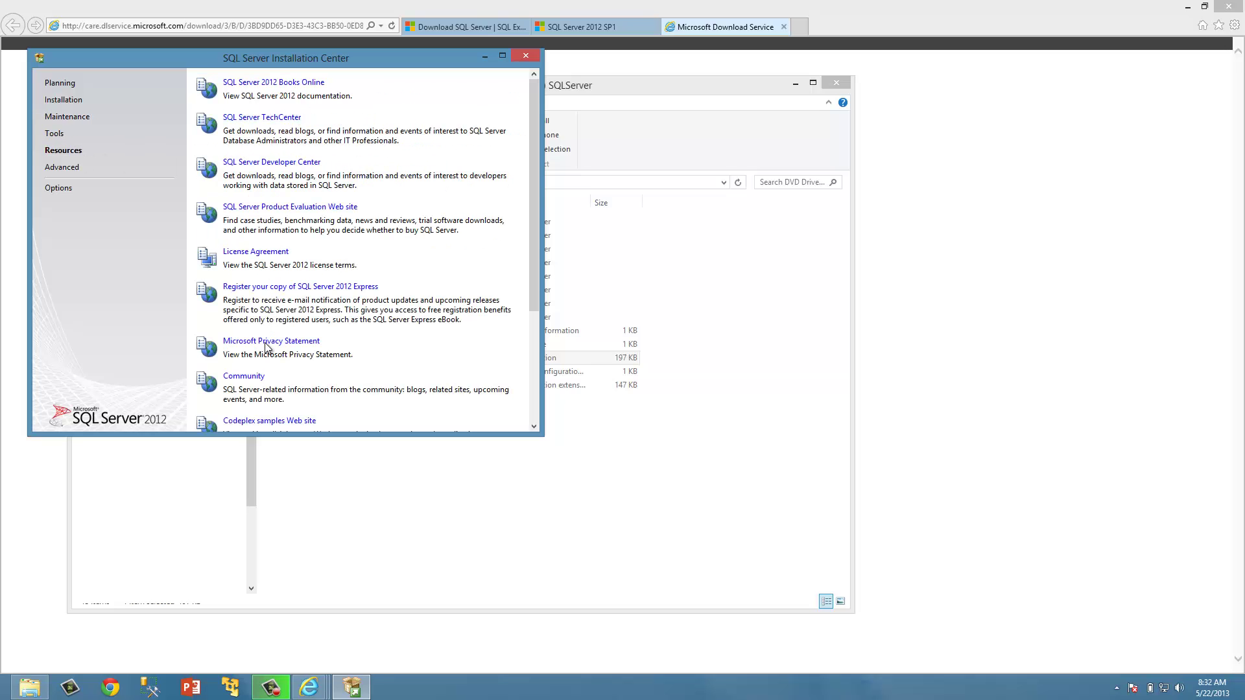
left_click(60, 168)
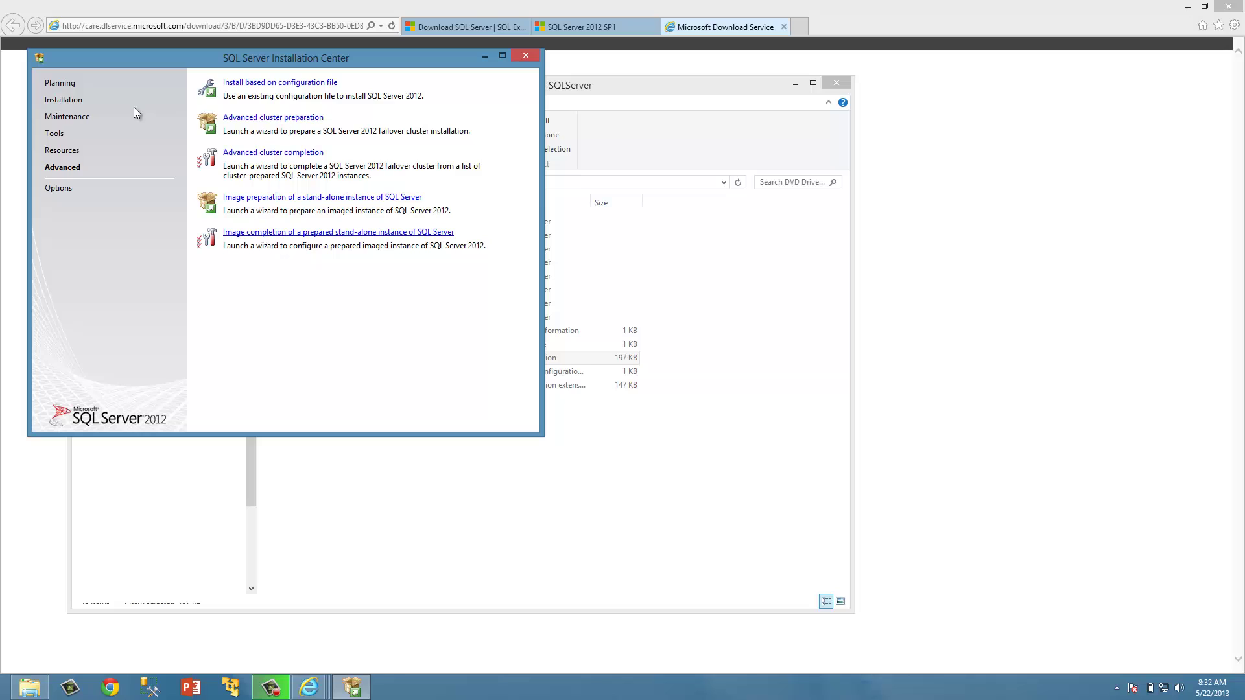
Start a new SQL Server stand-alone installation and continue through the initial support rules, product updates and restart notice.
left_click(63, 100)
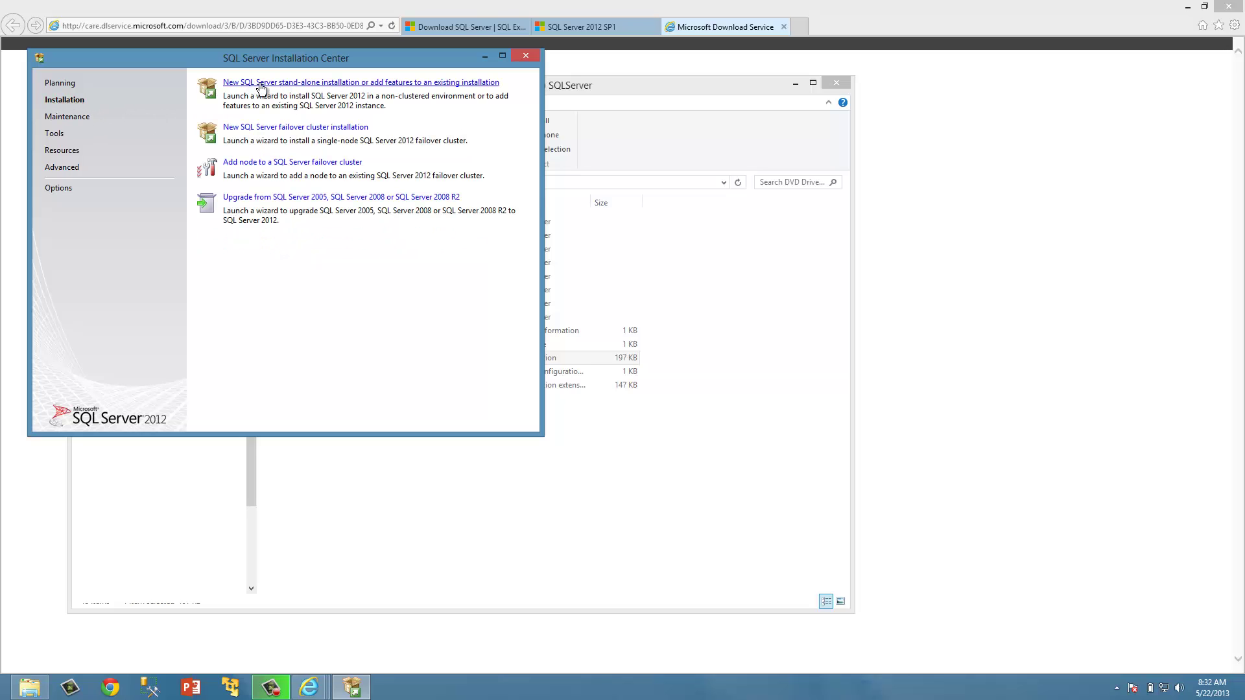
left_click(354, 85)
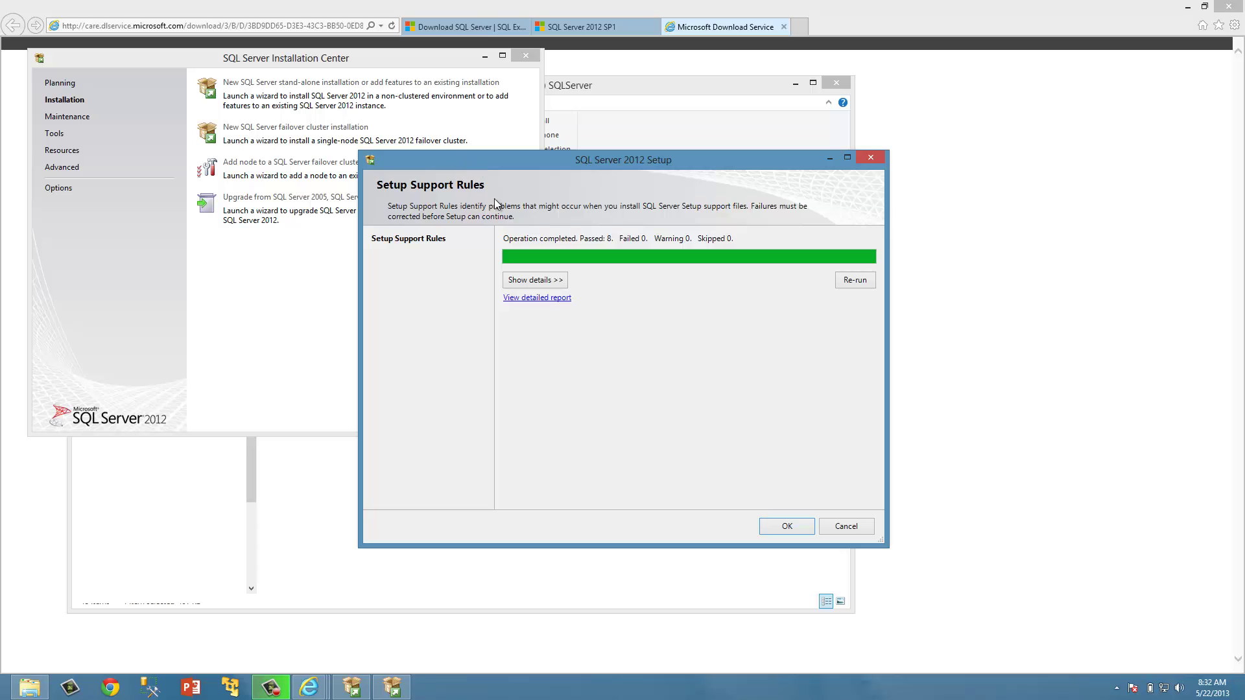
left_click(791, 528)
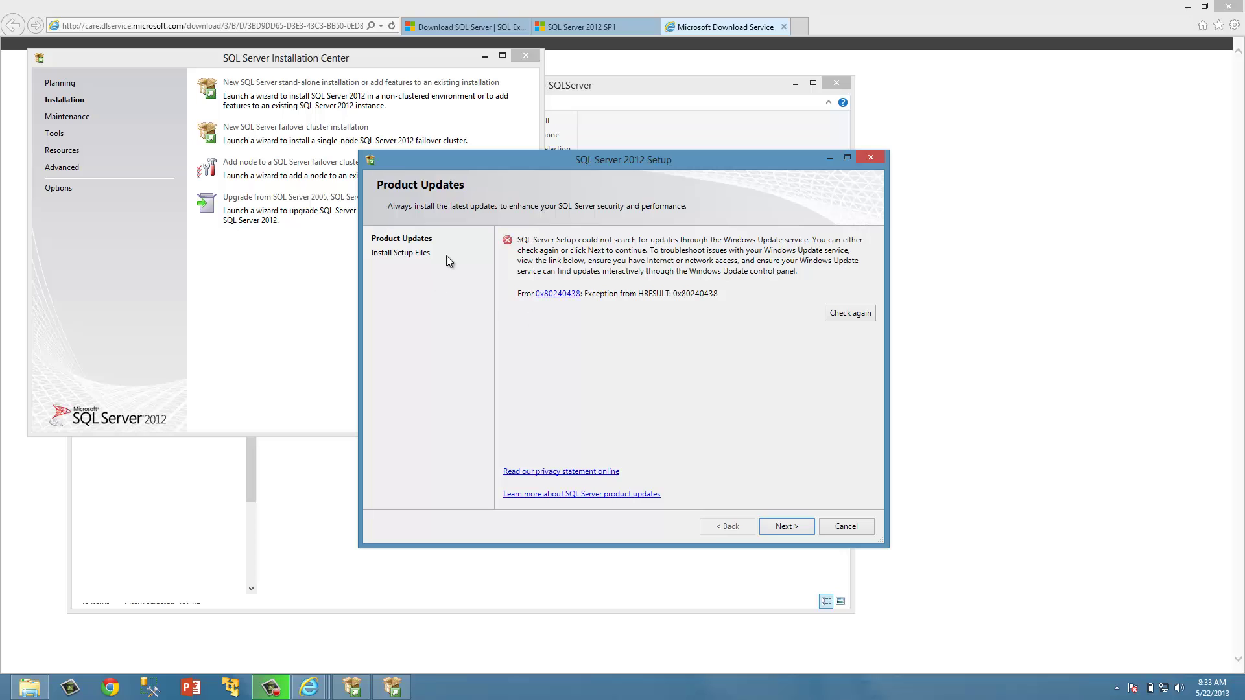
left_click(785, 526)
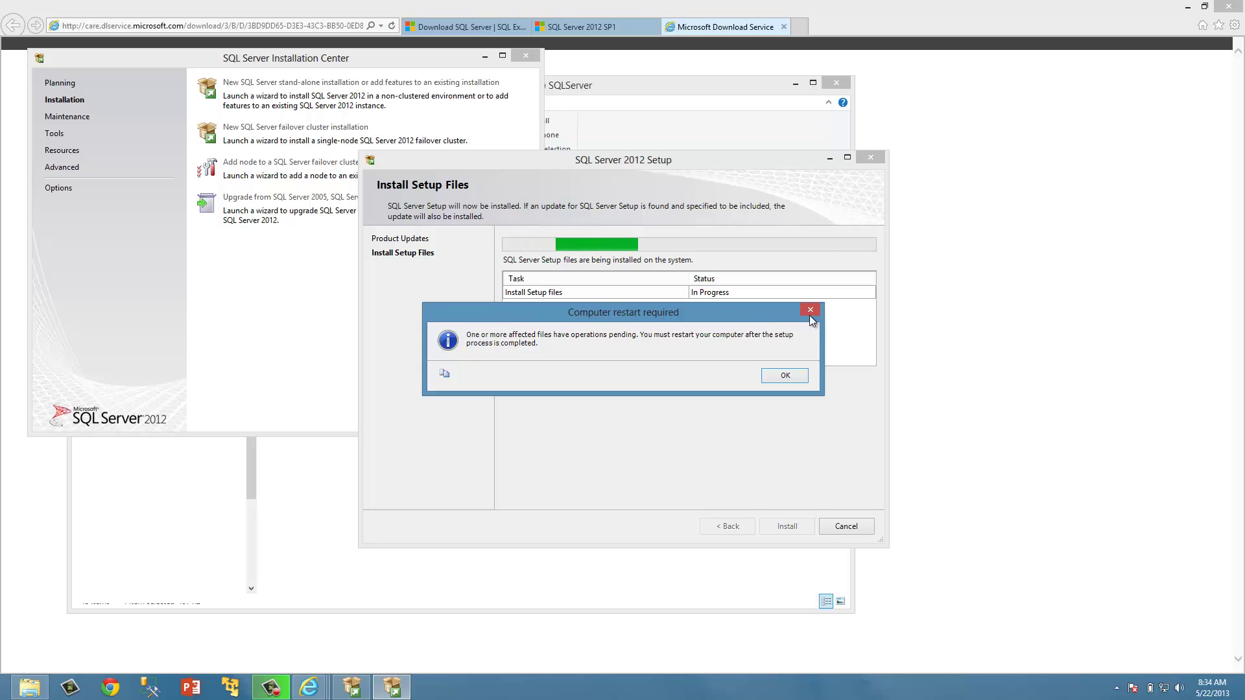
left_click(785, 376)
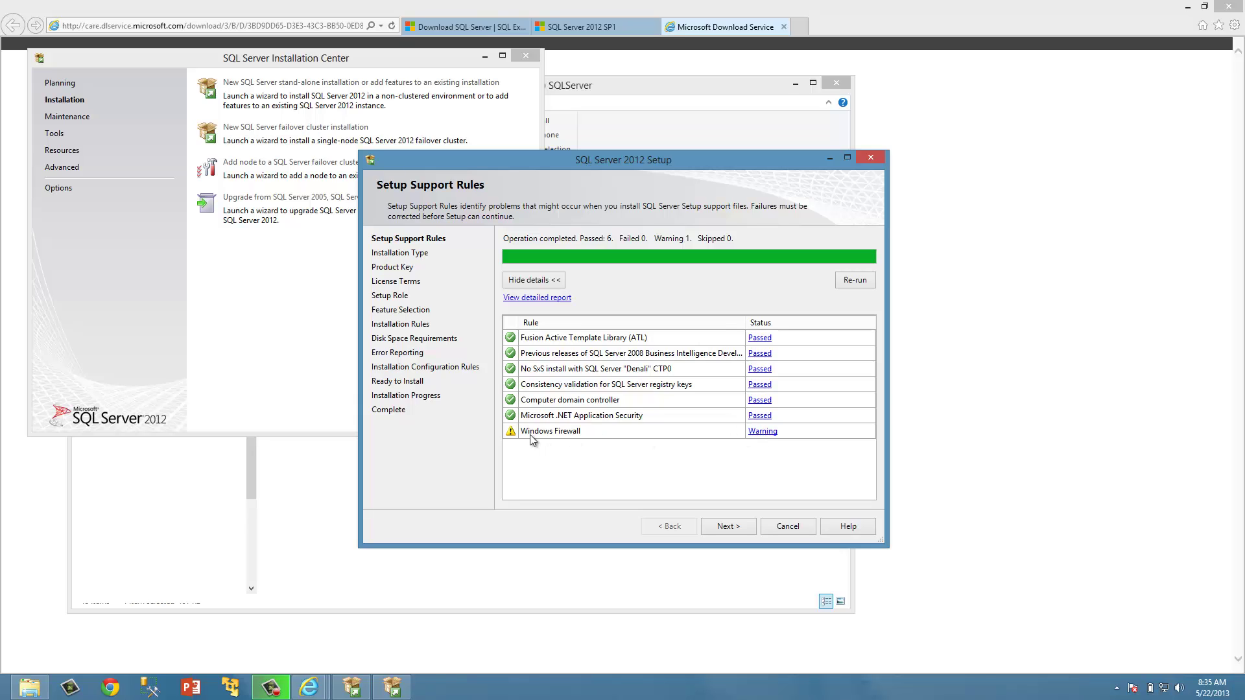
Read the details of the Windows Firewall rule warning and continue past the setup support rules.
left_click(763, 432)
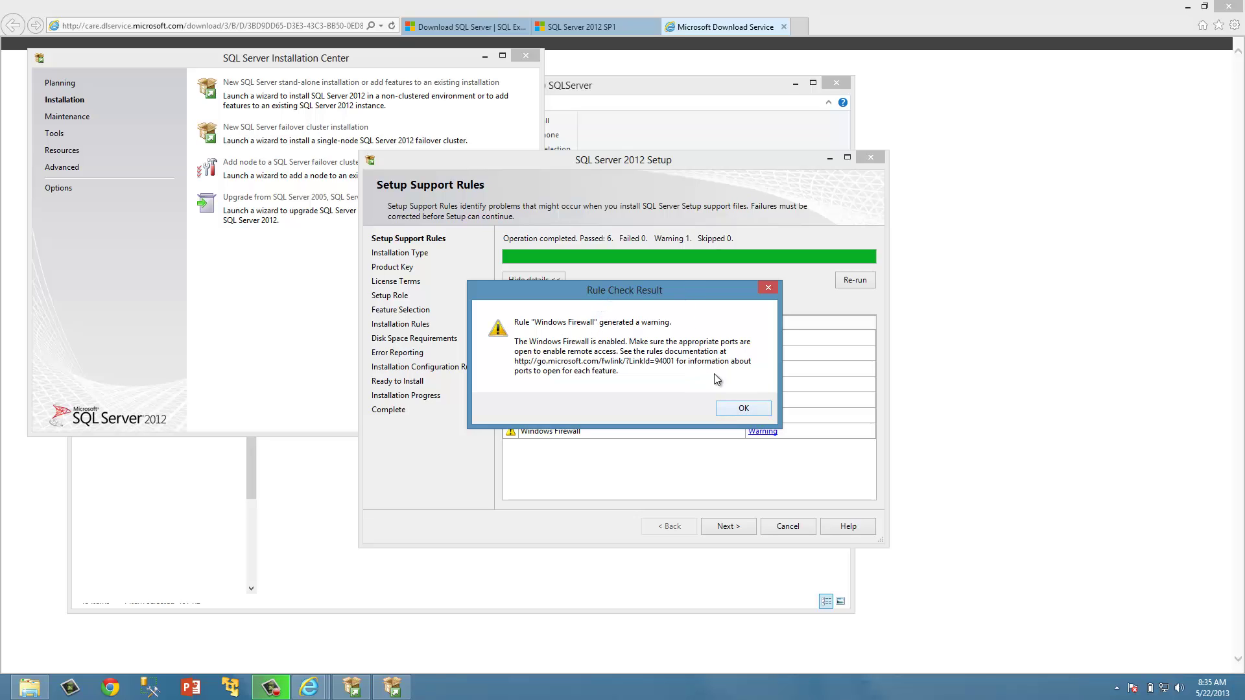
left_click(733, 409)
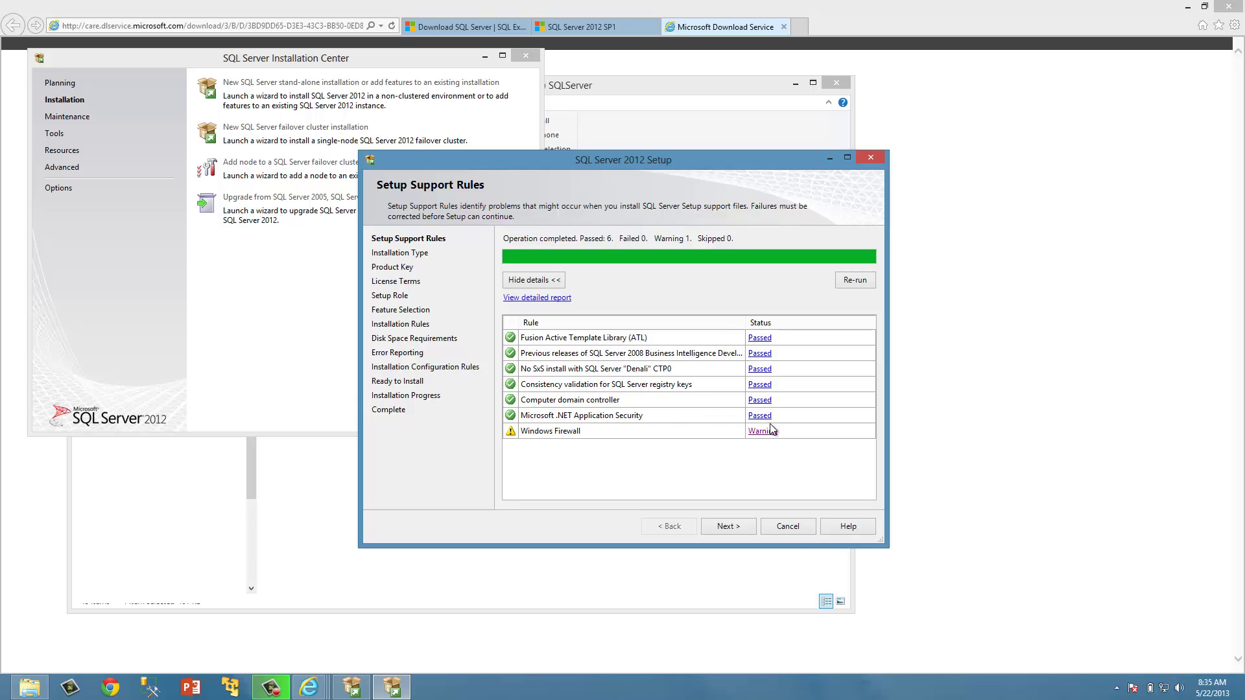
left_click(733, 526)
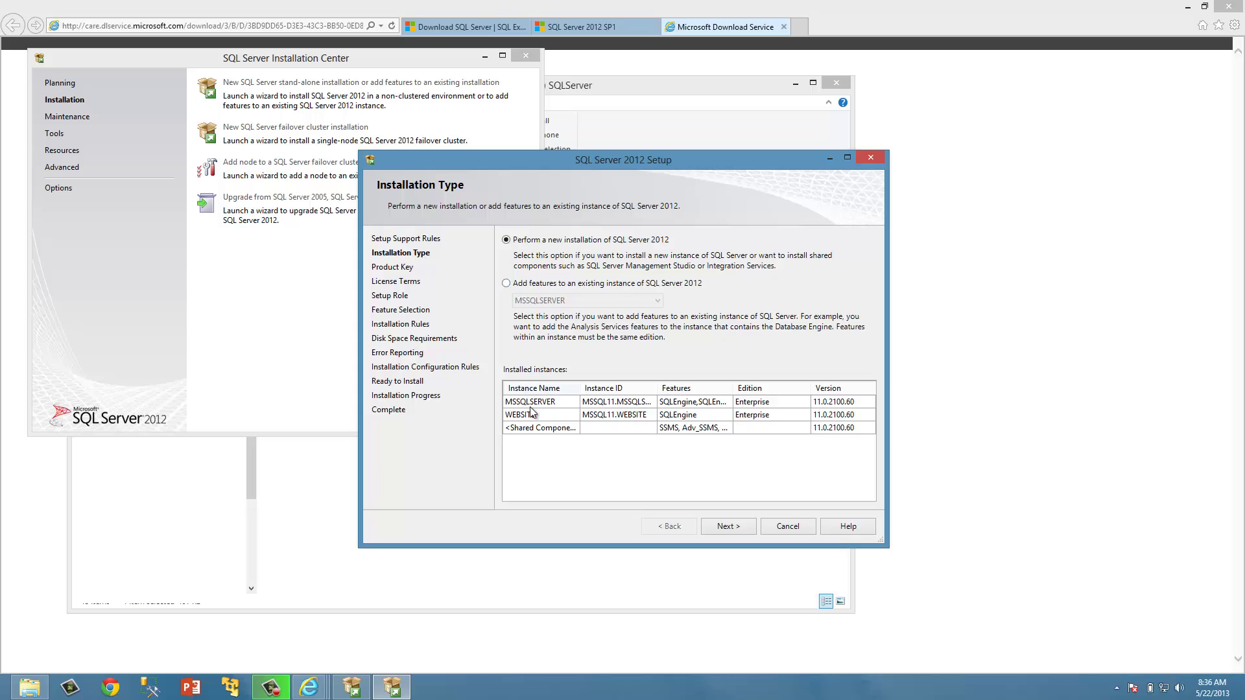
Check which existing instances could receive added features, then choose to perform a new installation of SQL Server 2012 and continue.
left_click(506, 283)
left_click(657, 300)
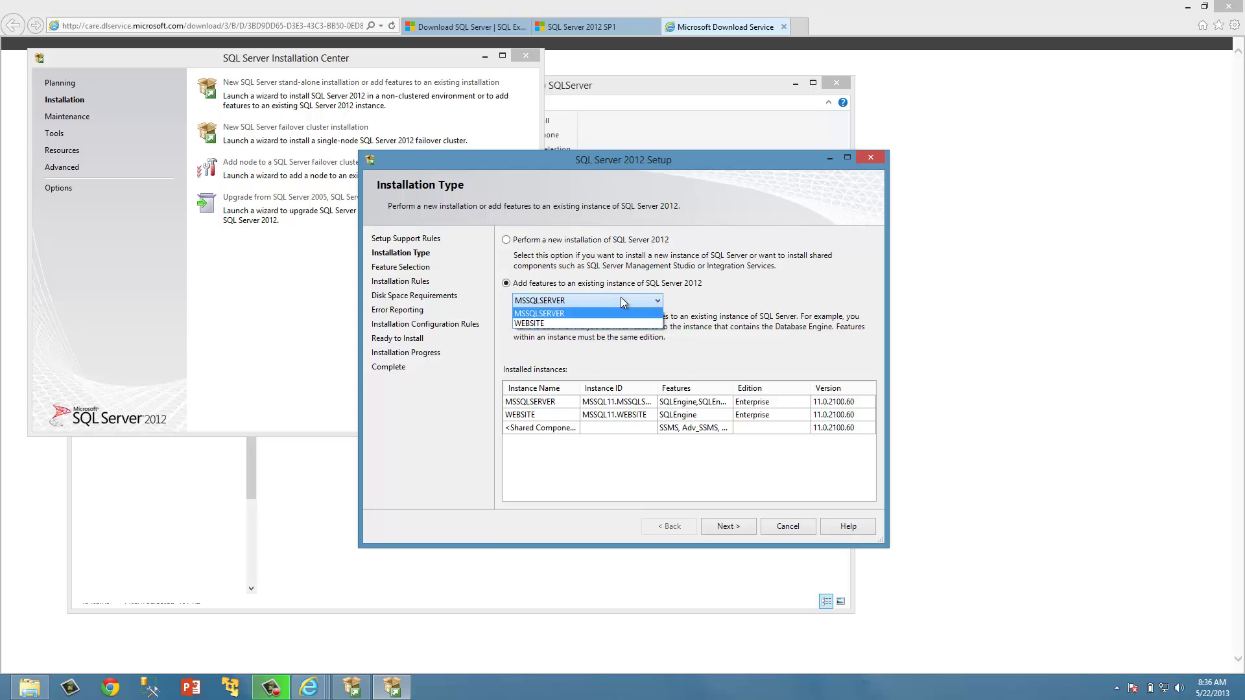
left_click(620, 299)
left_click(506, 240)
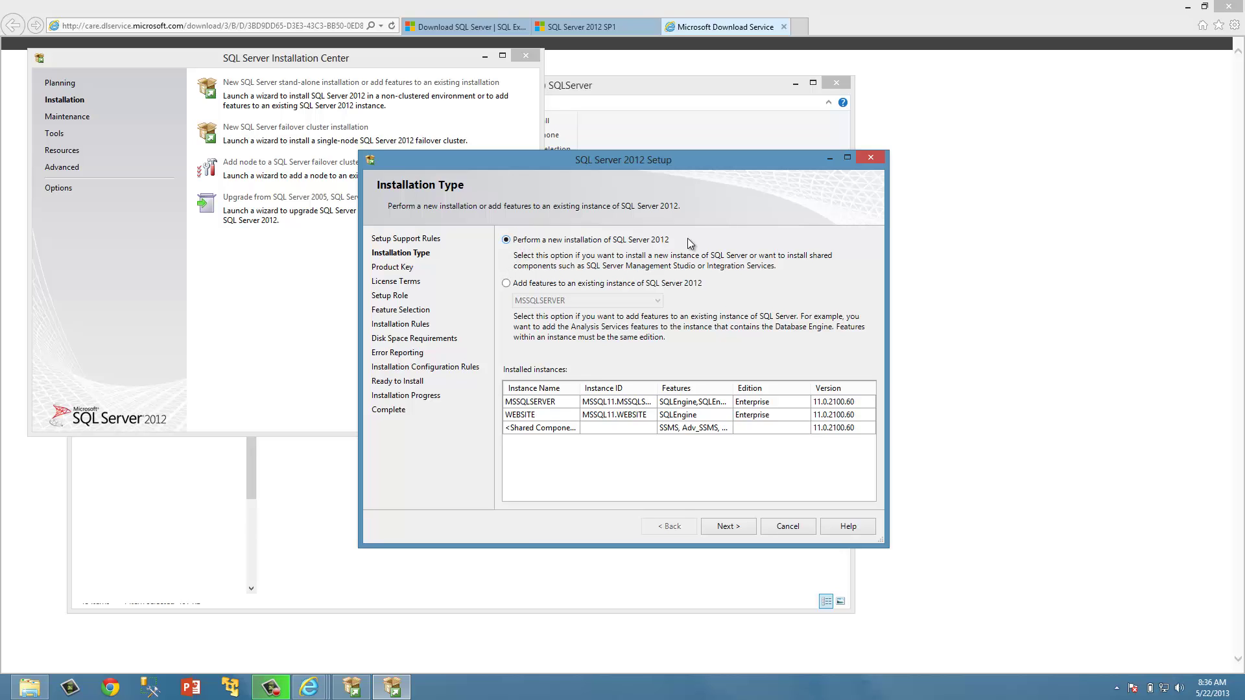
left_click(738, 526)
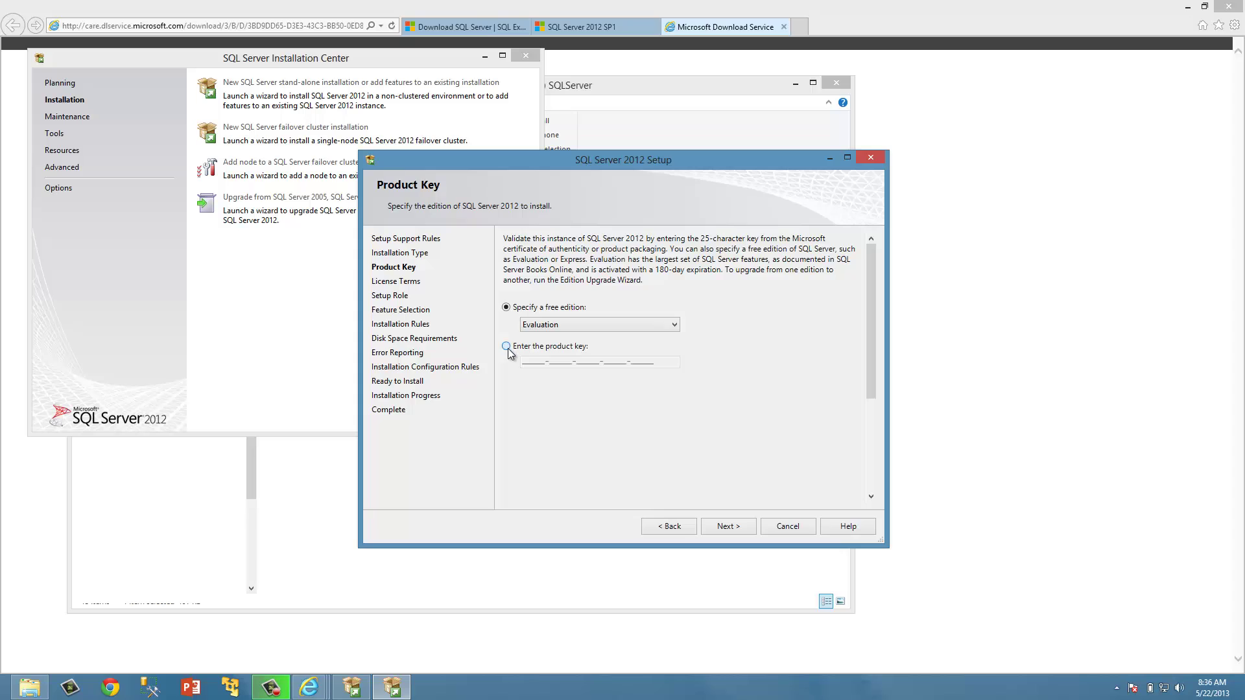
Look at the product key option, then specify the free Evaluation edition and continue.
left_click(506, 346)
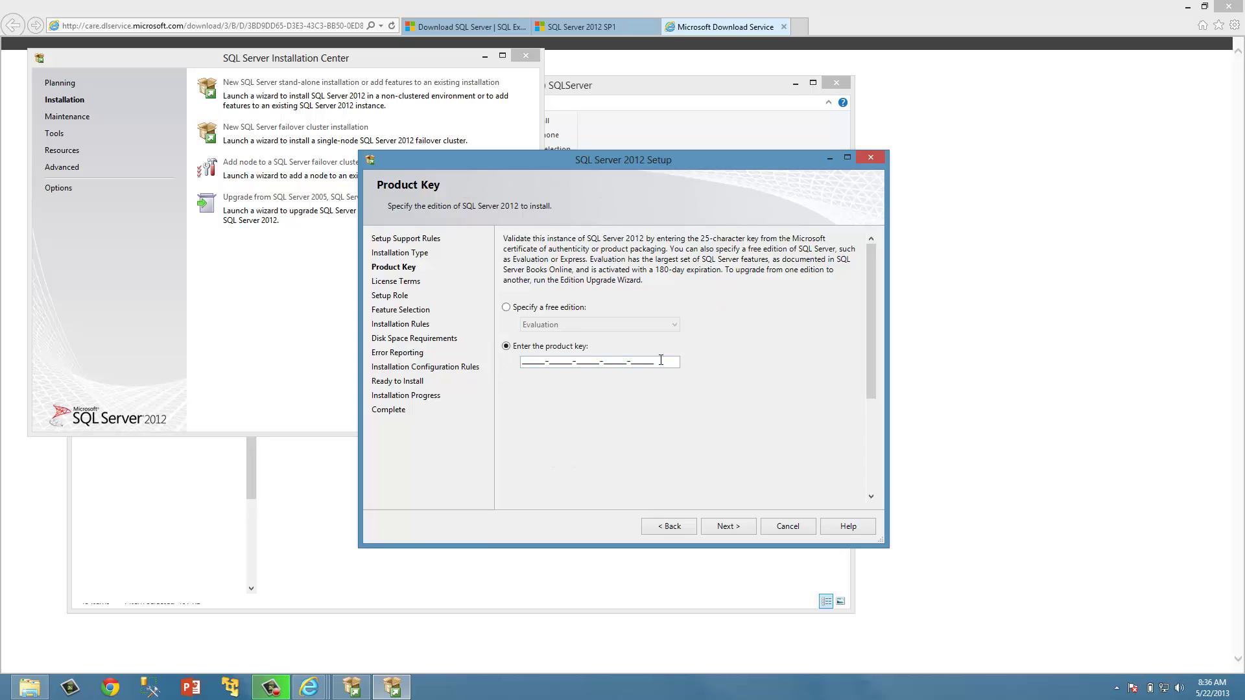
left_click(506, 308)
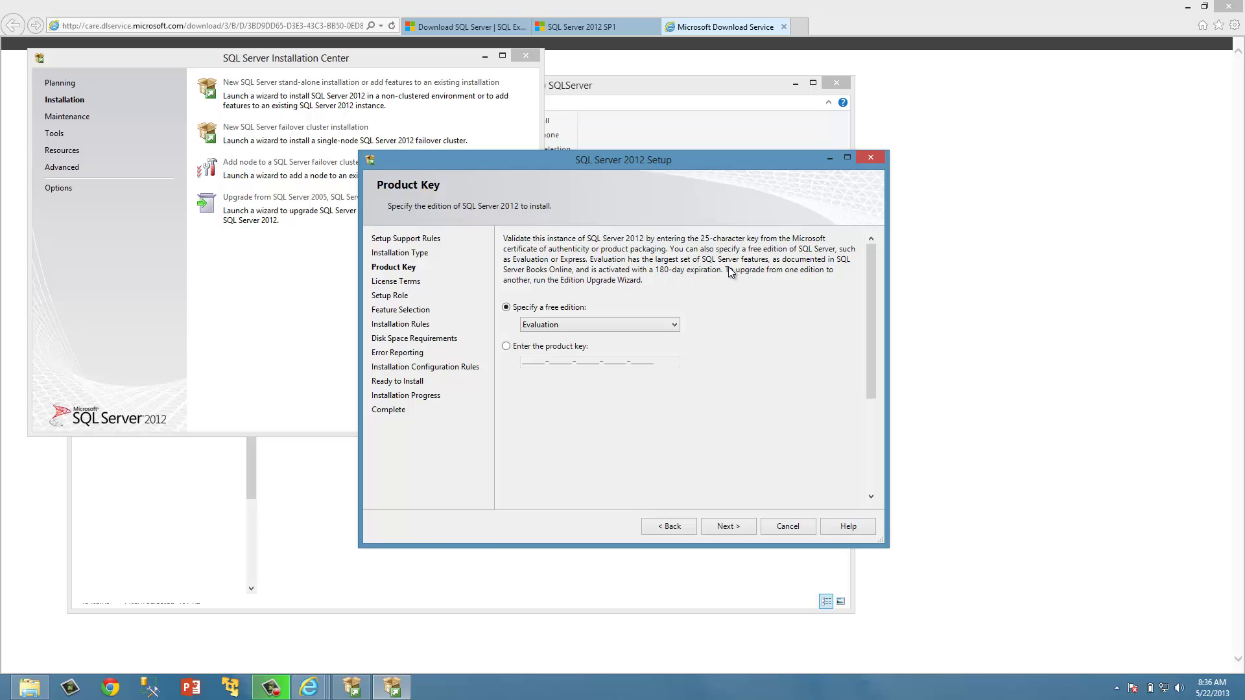
left_click(734, 527)
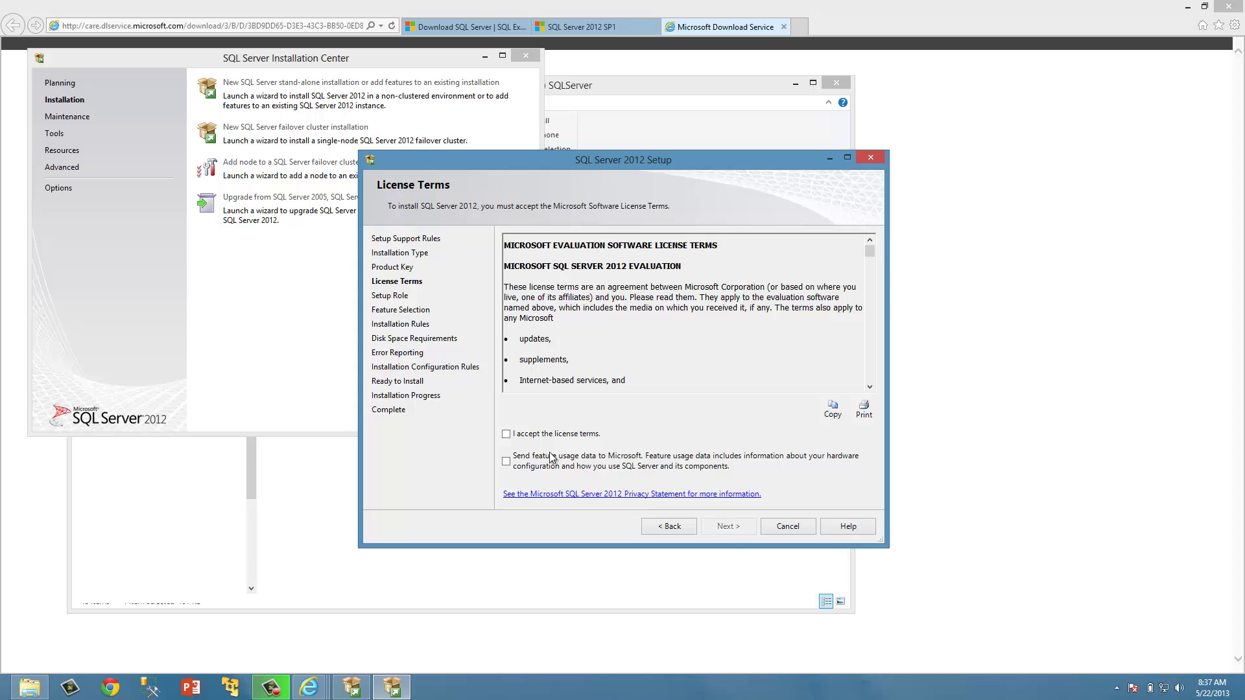
Accept the license terms and continue with the SQL Server Feature Installation setup role.
left_click(508, 435)
left_click(737, 526)
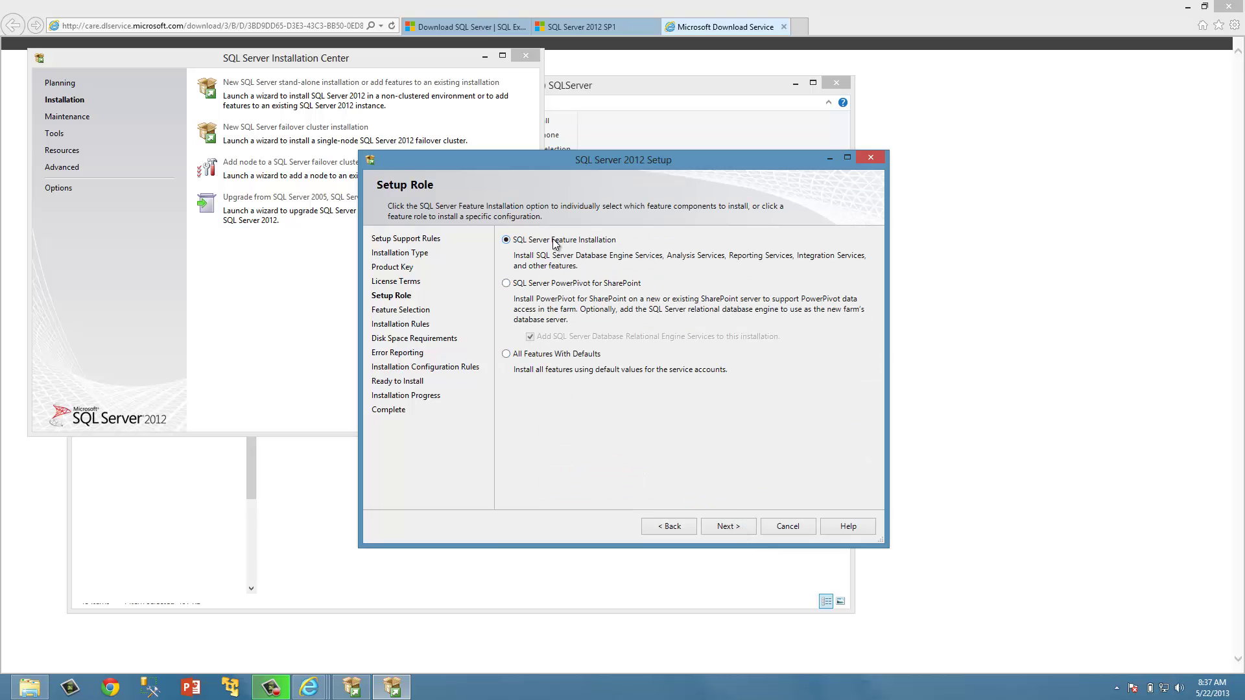
left_click(740, 527)
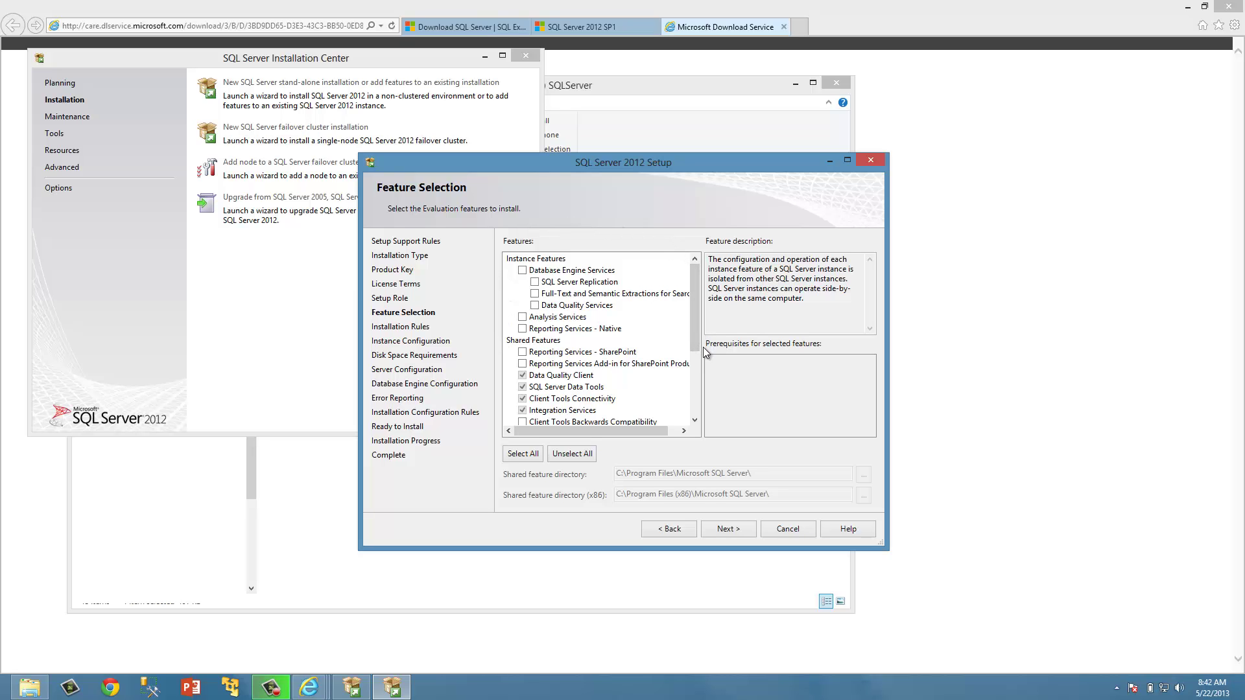
Select Database Engine Services as the feature to install, then review the installation rule details and continue.
left_click(522, 270)
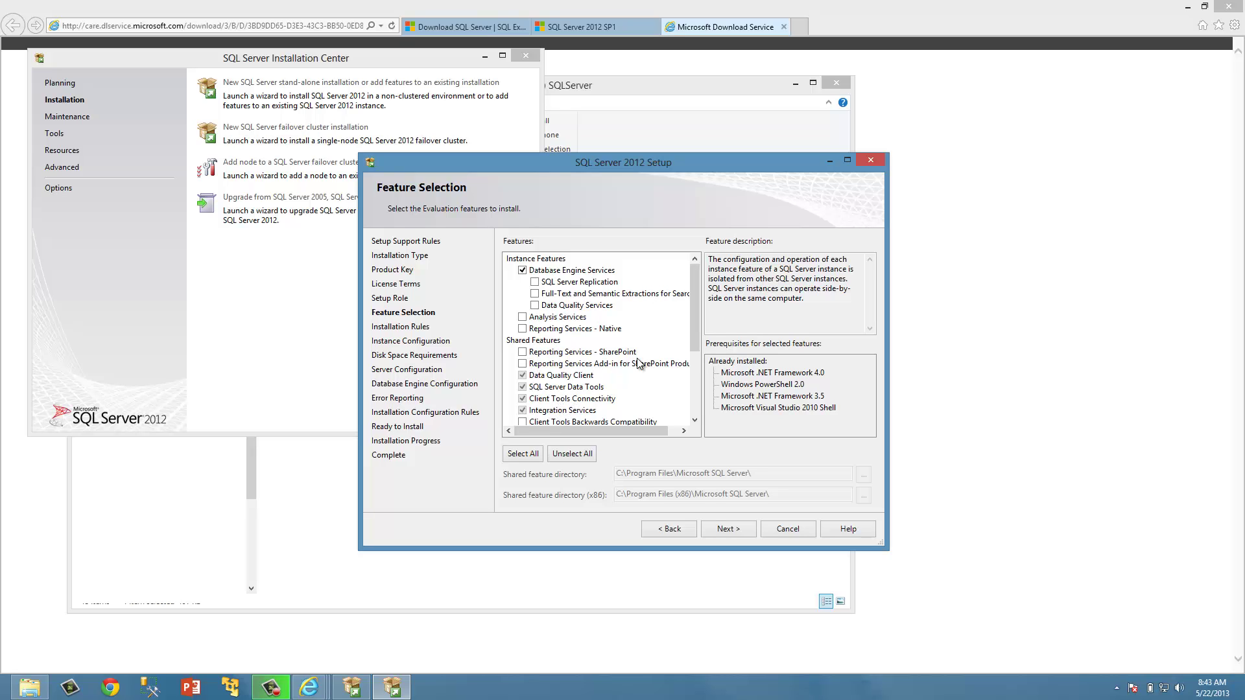
left_click_drag(699, 321, 692, 351)
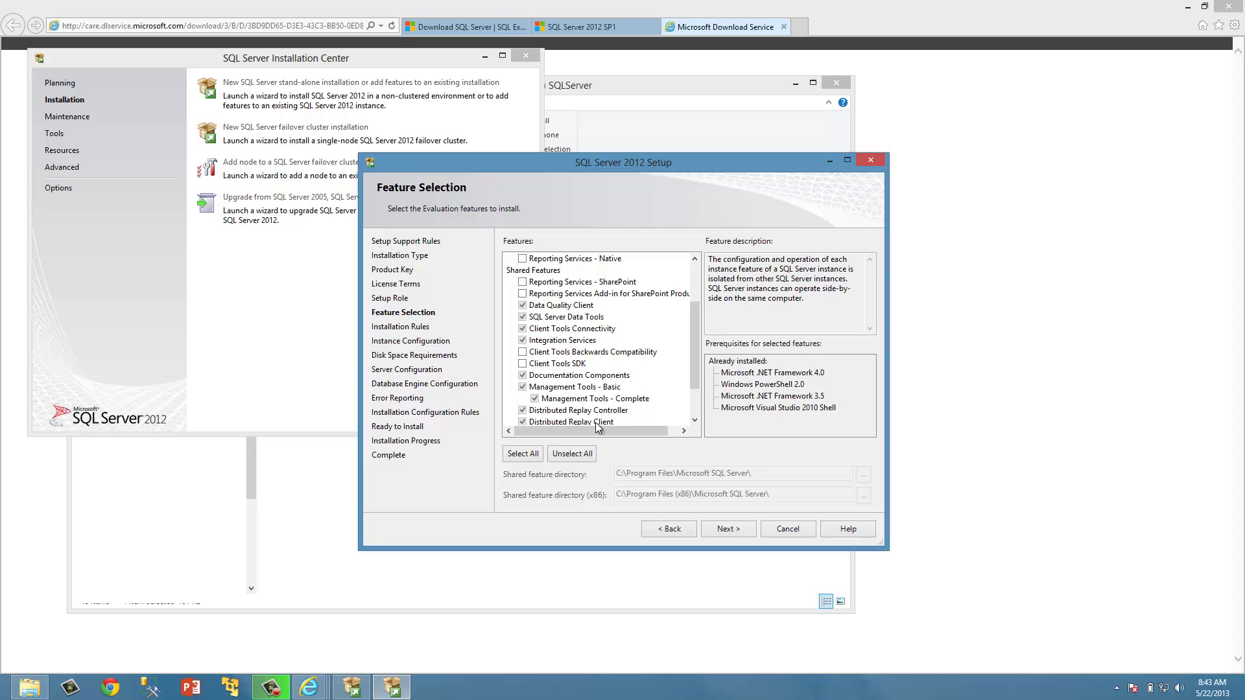
mouse_move(701, 364)
left_mouse_down()
mouse_move(697, 383)
mouse_move(696, 345)
mouse_move(694, 367)
left_mouse_up()
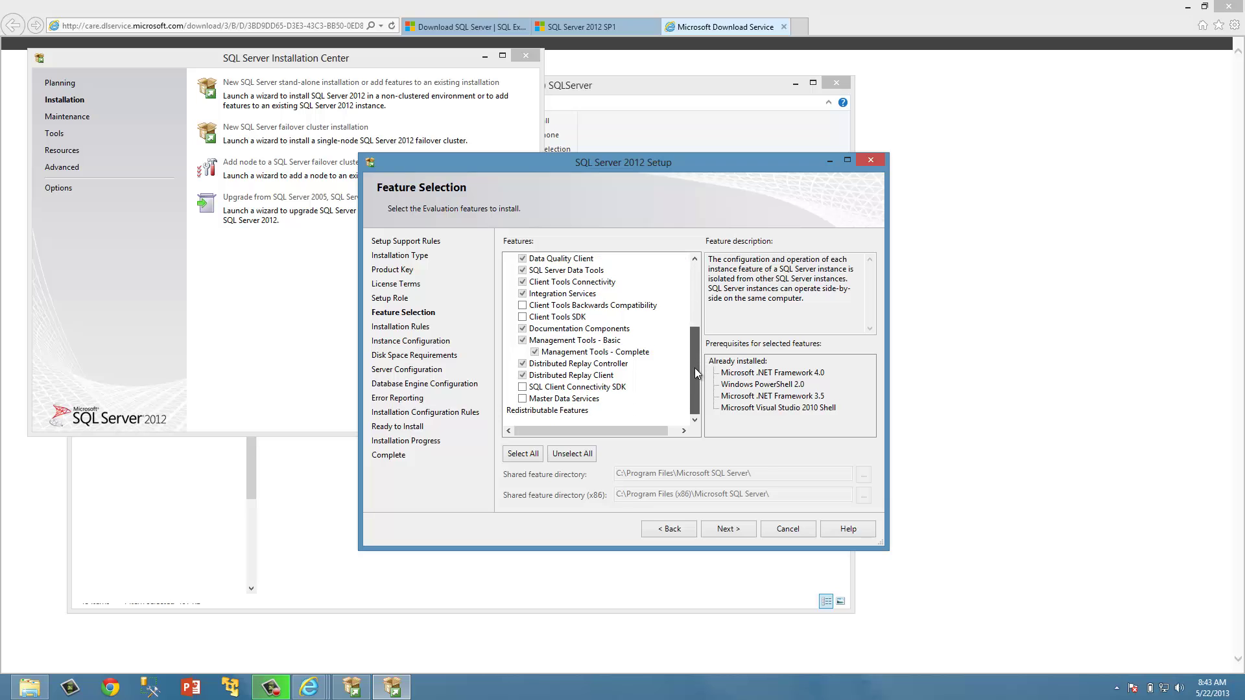
left_click(729, 528)
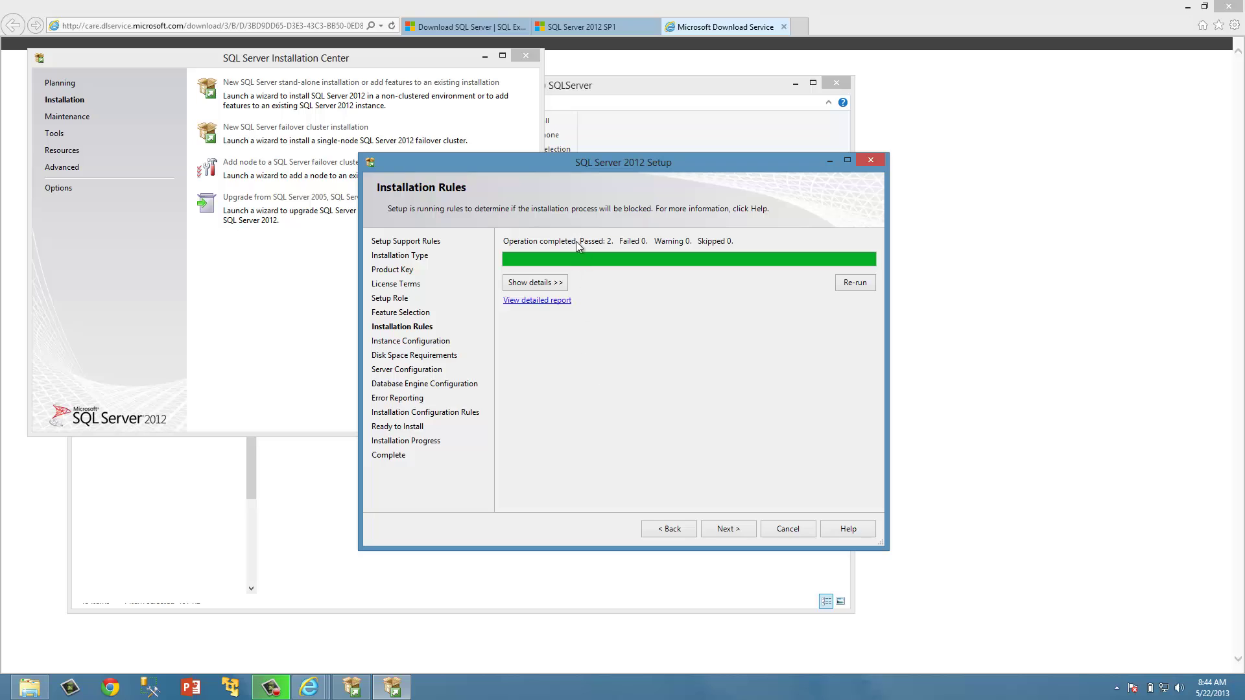
left_click(553, 286)
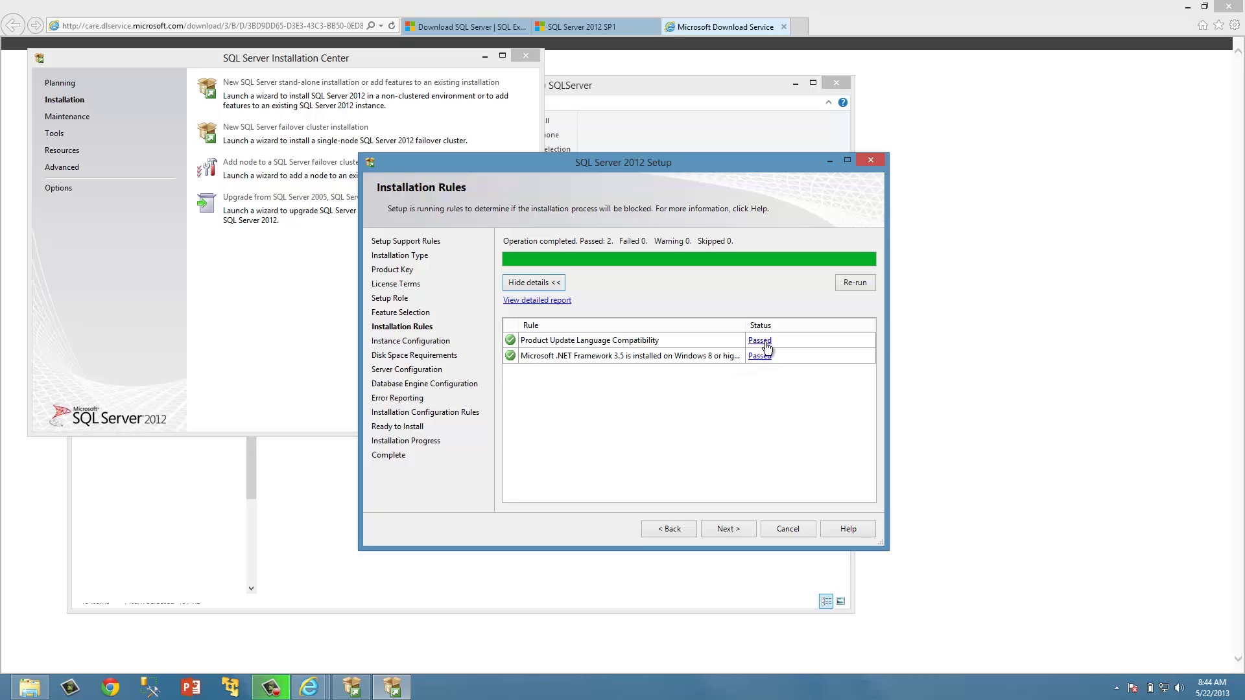
left_click(728, 528)
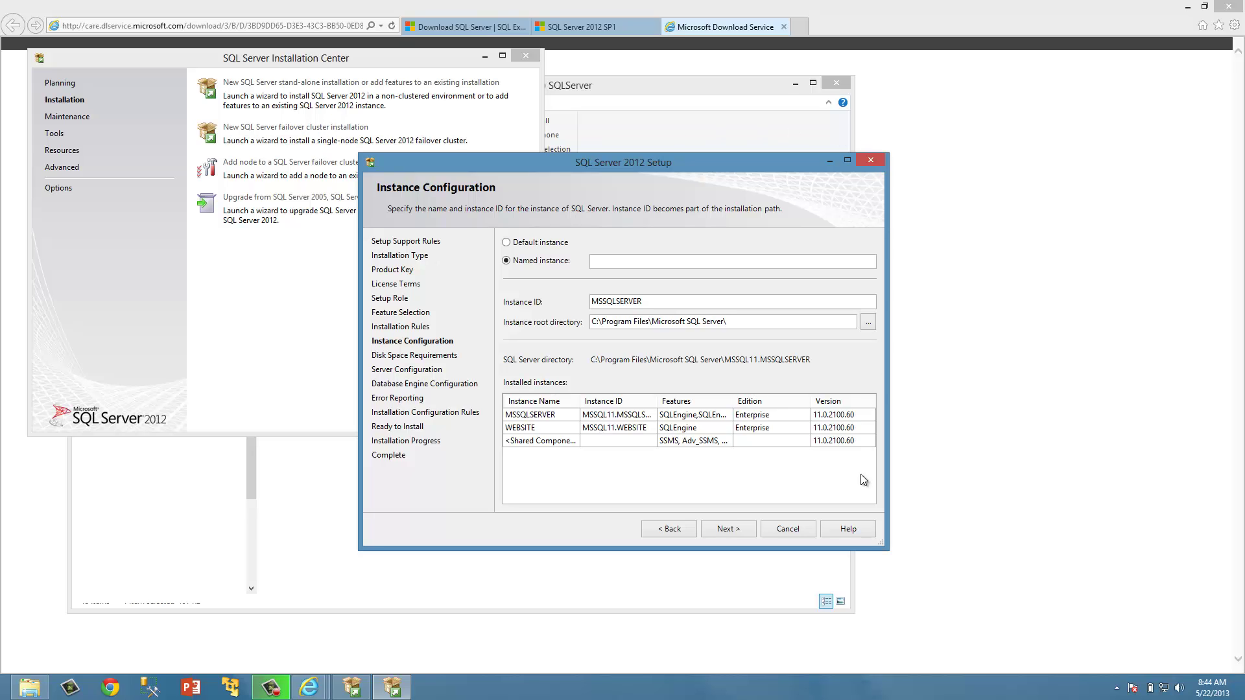
Name the new instance SQL2012Eval and continue through the disk space requirements.
left_click(602, 264)
type("SQL2012Eval")
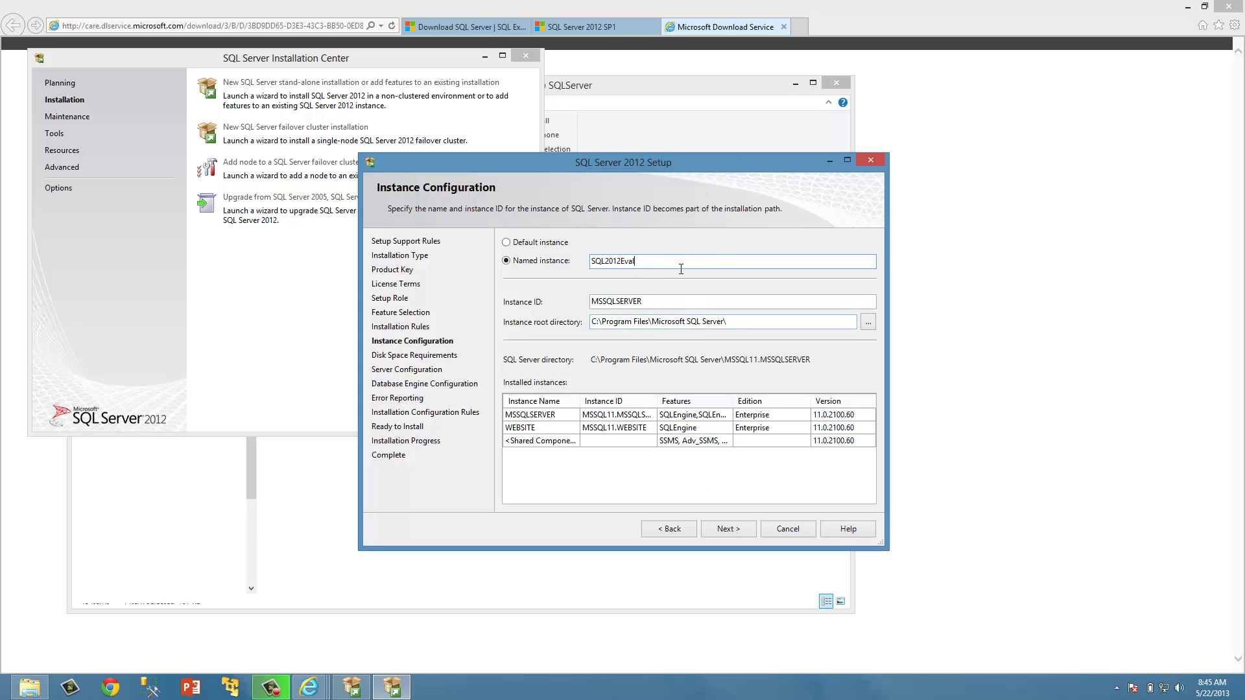
left_click(739, 530)
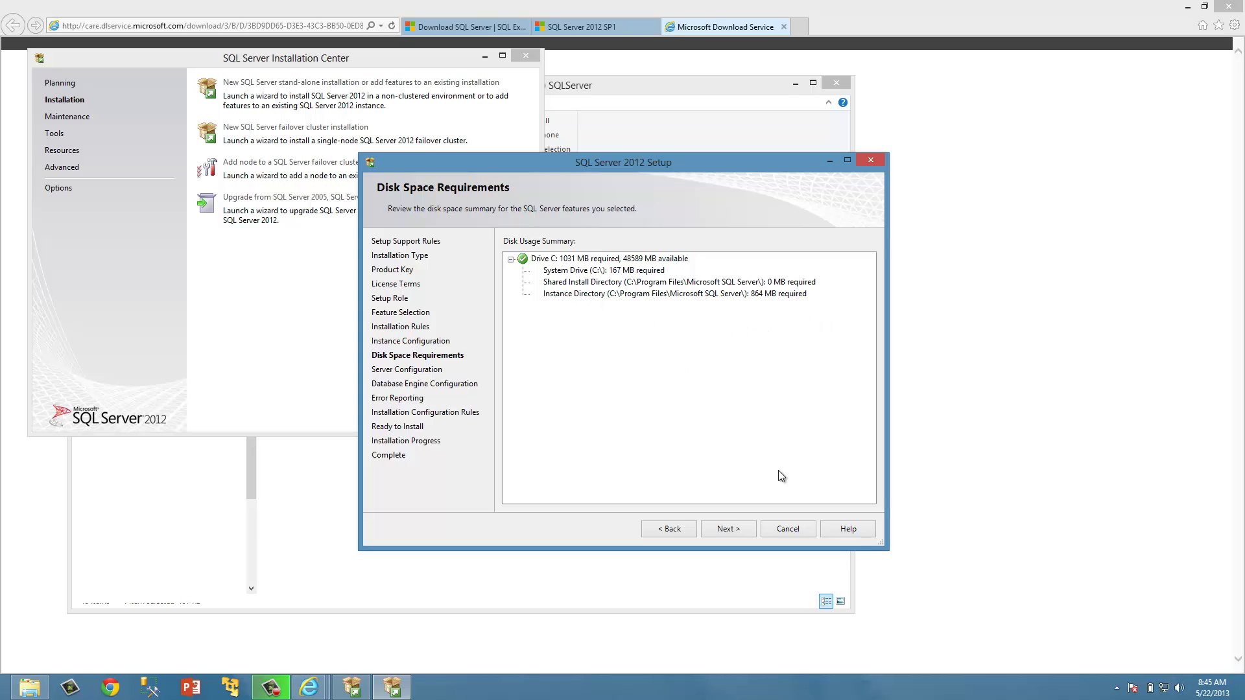
left_click(727, 530)
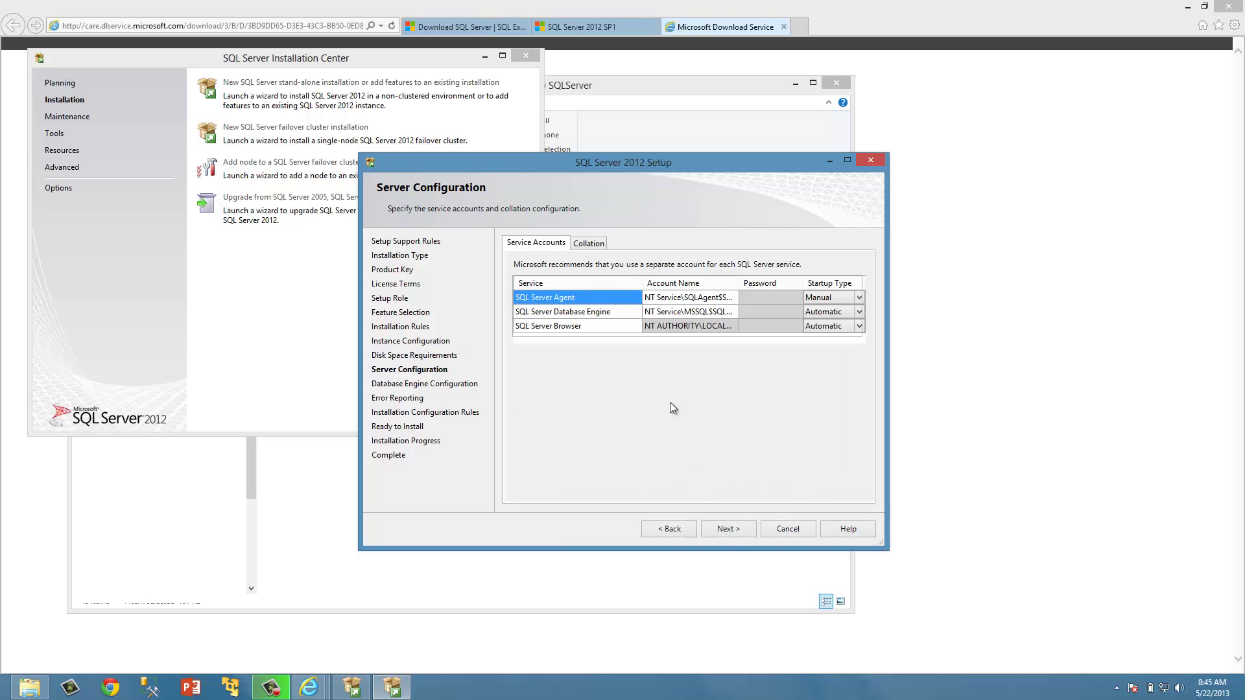
Inspect the SQL Server Agent account options and continue with the default service accounts and startup types.
left_click(650, 299)
left_click(593, 298)
left_click(699, 313)
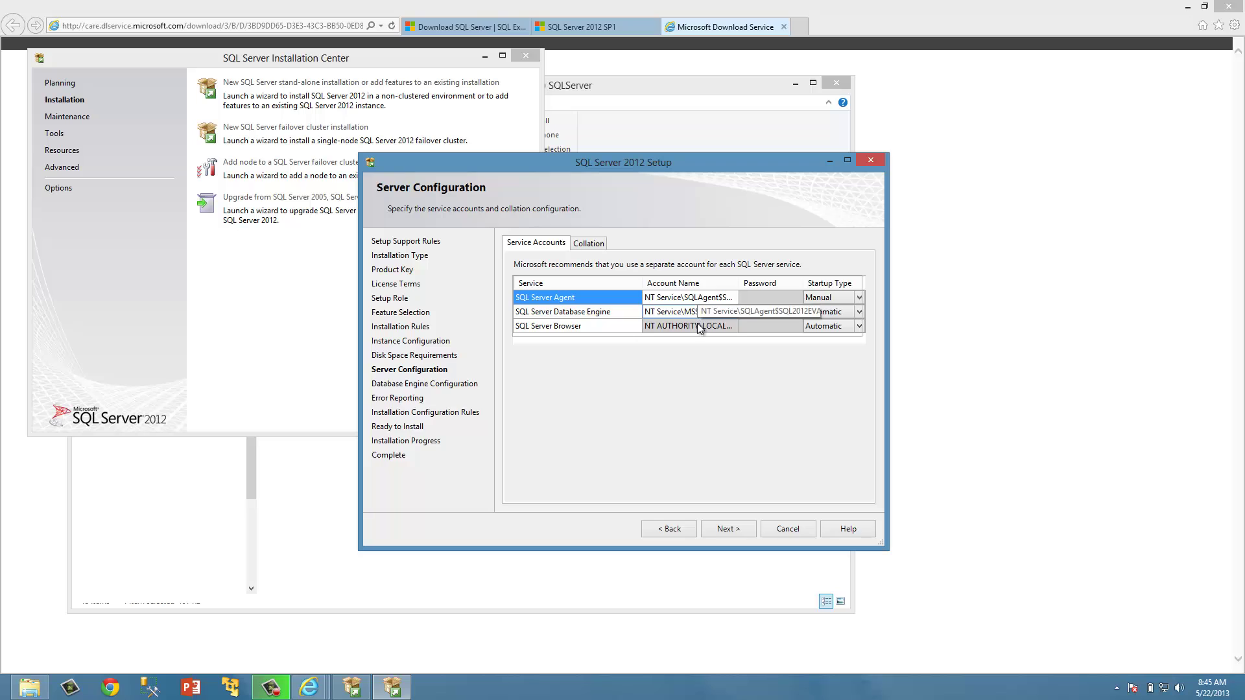
left_click(658, 300)
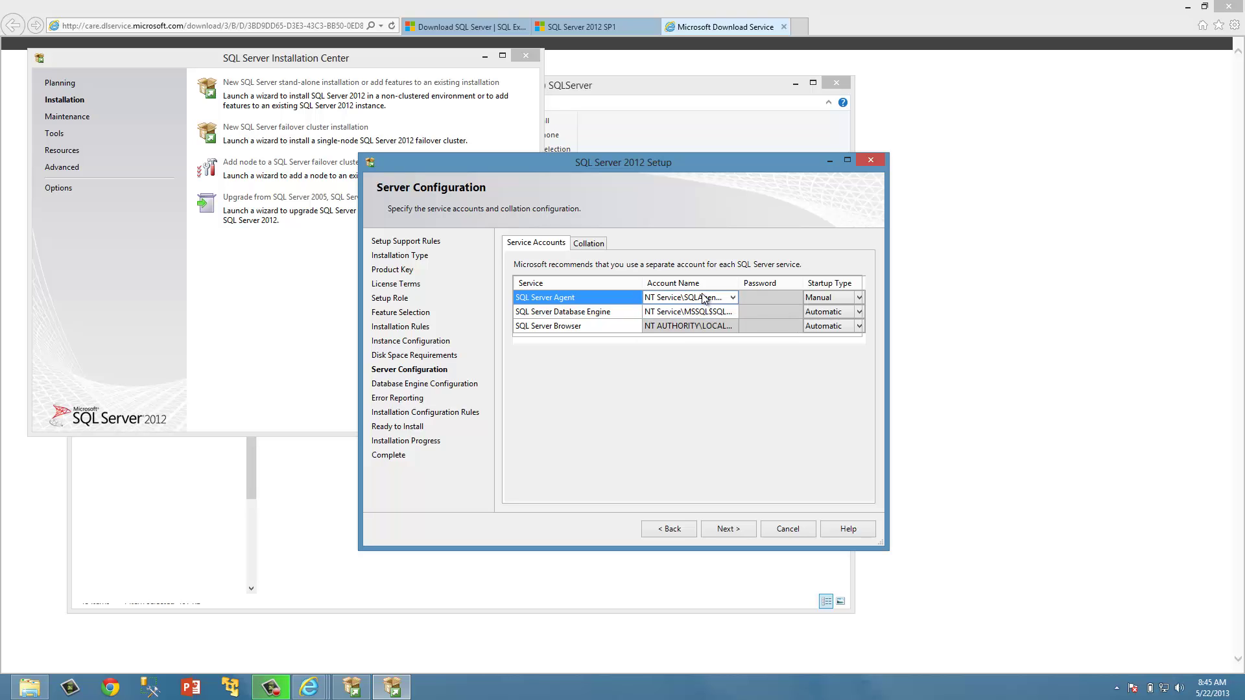
left_click(729, 299)
left_click(732, 531)
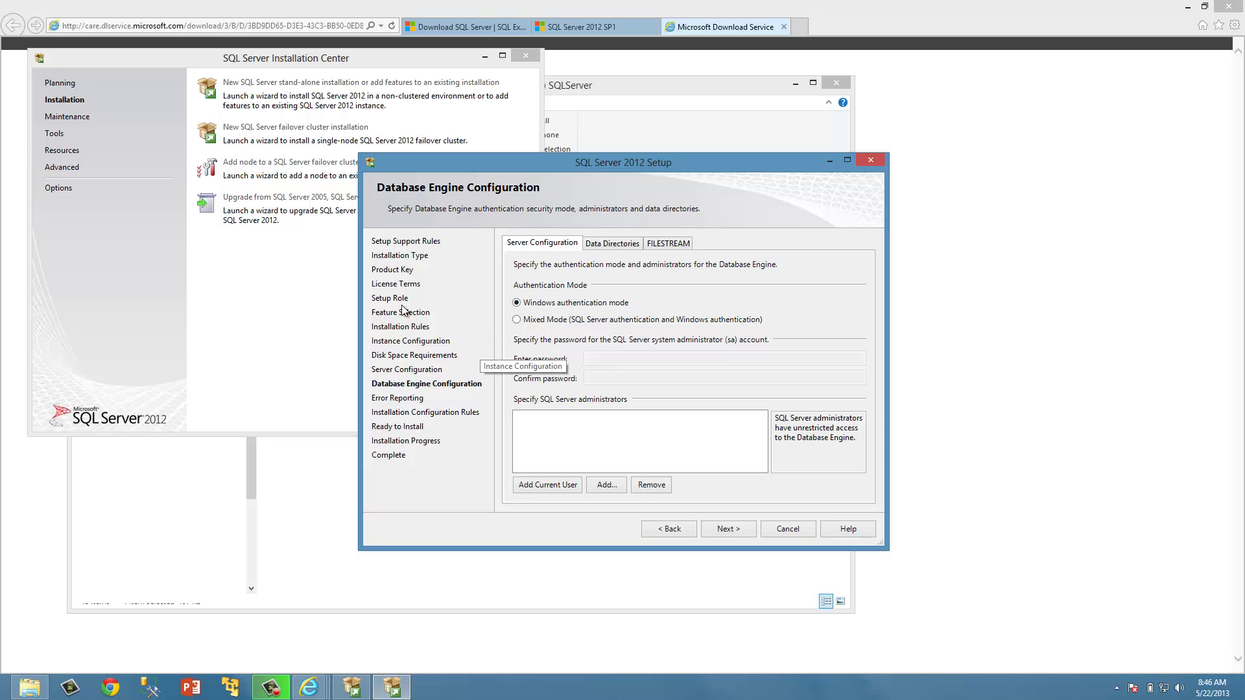
Add the current user as SQL Server administrator with Windows authentication mode and continue.
left_click(546, 485)
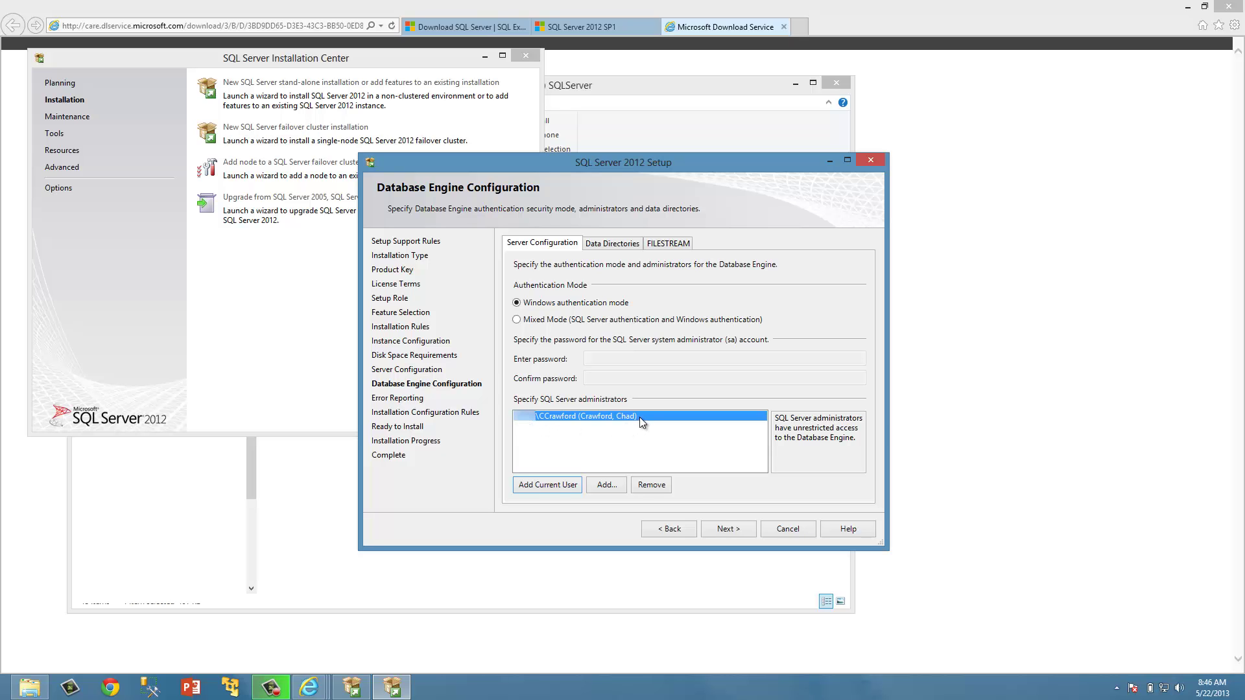
left_click(734, 529)
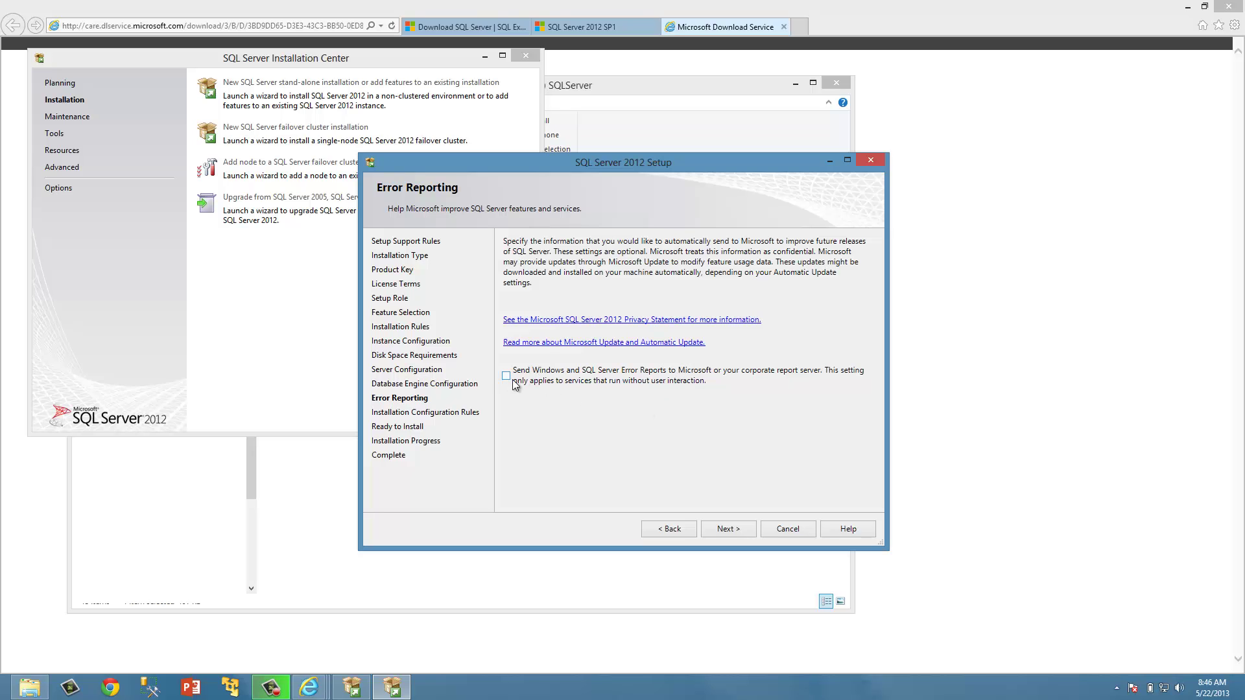
Leave error reporting off, continue past the installation configuration rules and start the installation.
left_click(730, 526)
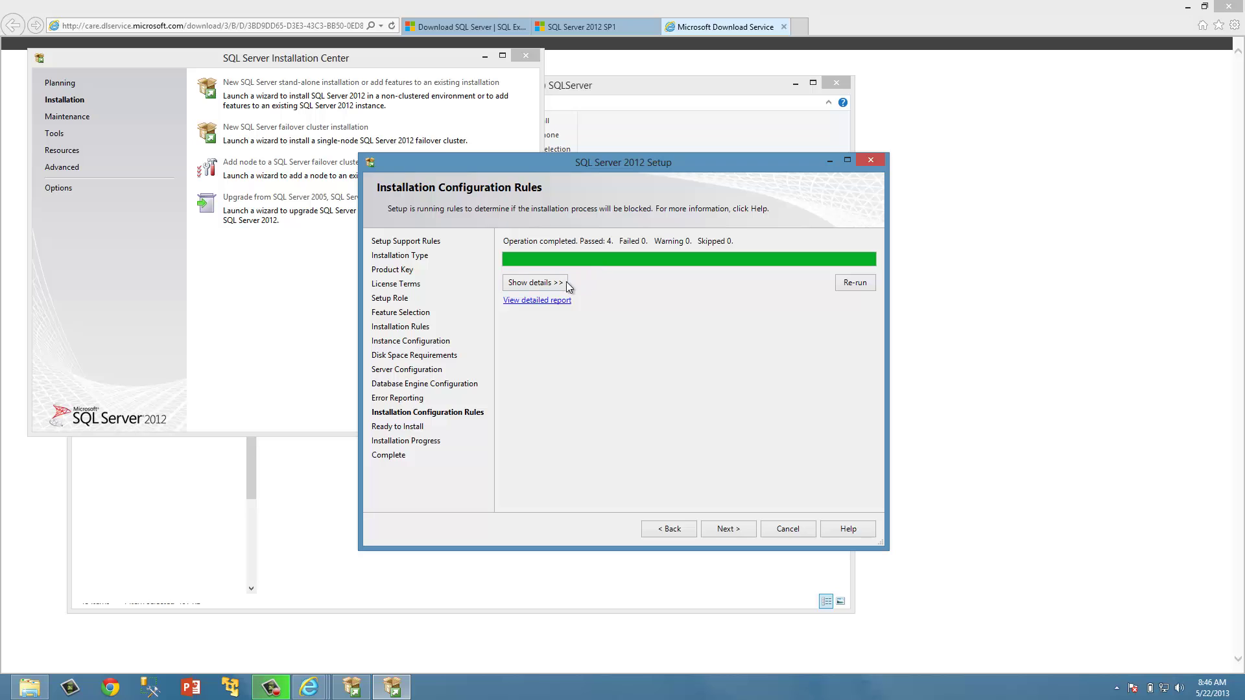
left_click(726, 528)
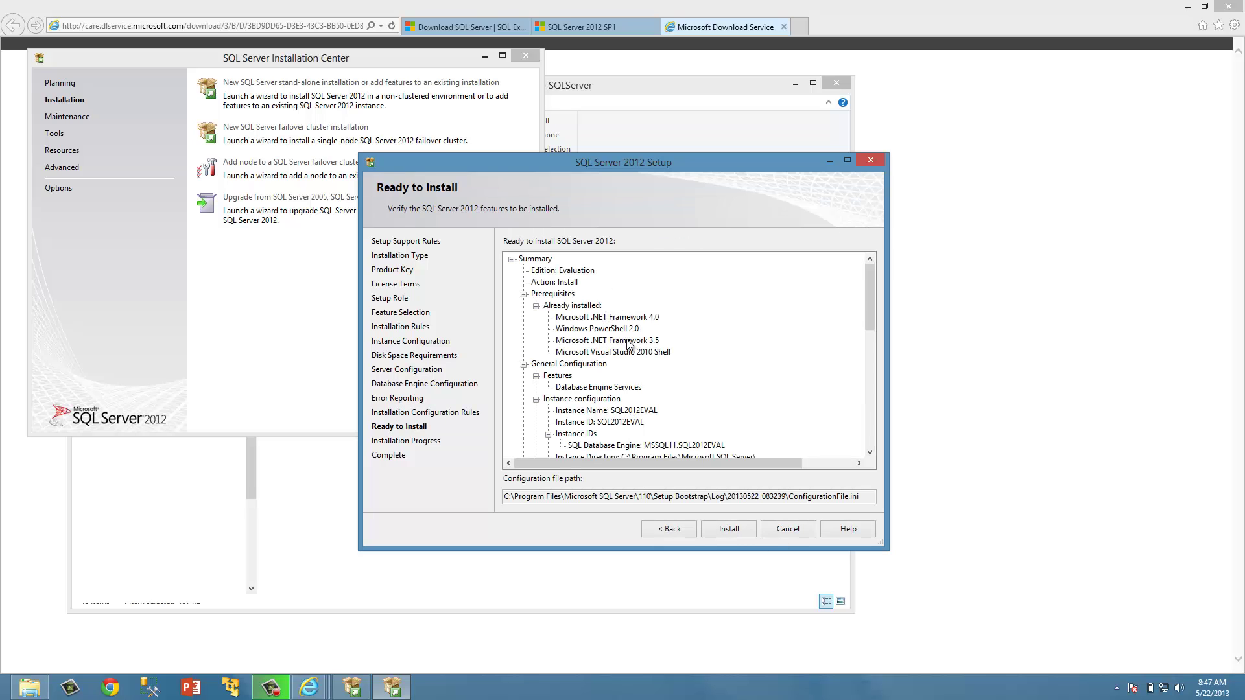
left_click(728, 529)
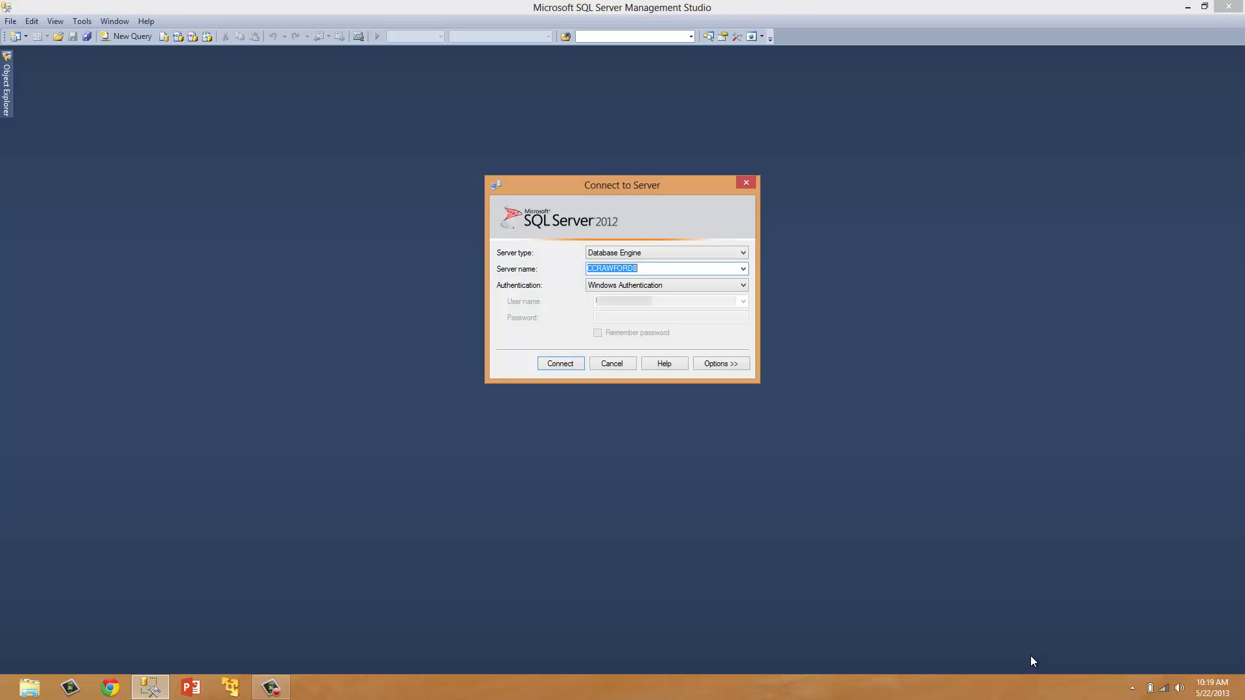
In SQL Server Management Studio, browse the local servers, connect to the SQL2012EVAL database engine instance and expand its Databases folder.
left_click(744, 270)
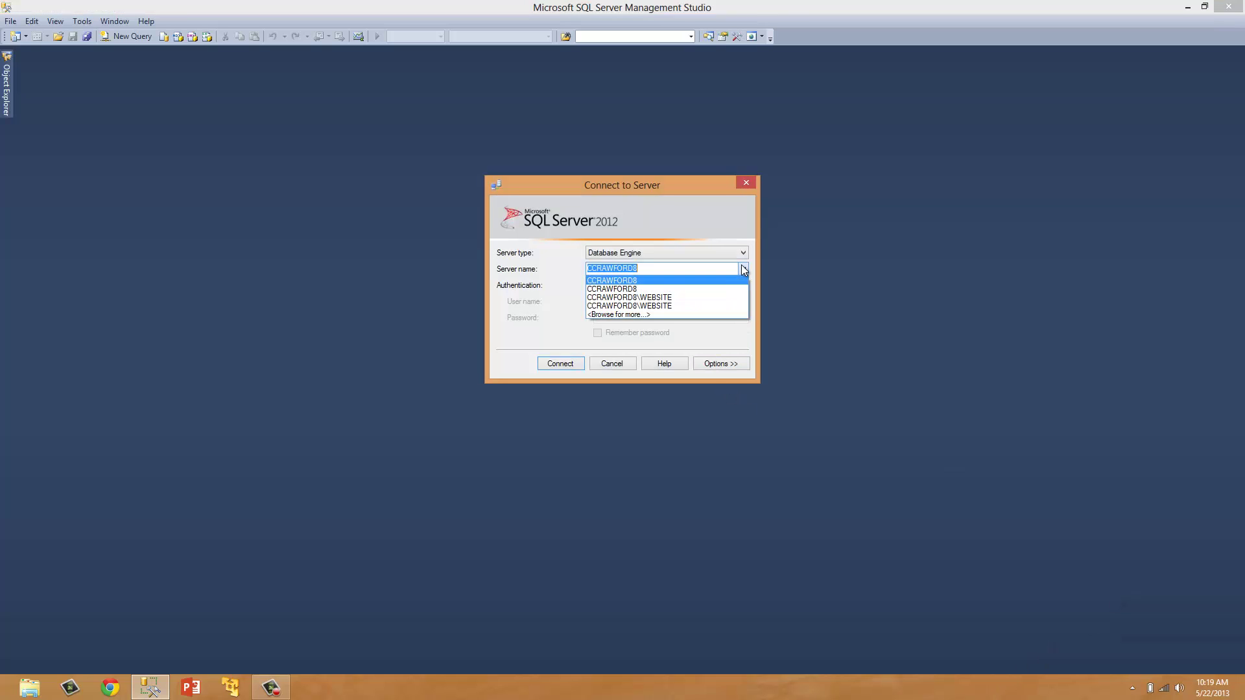
left_click(683, 315)
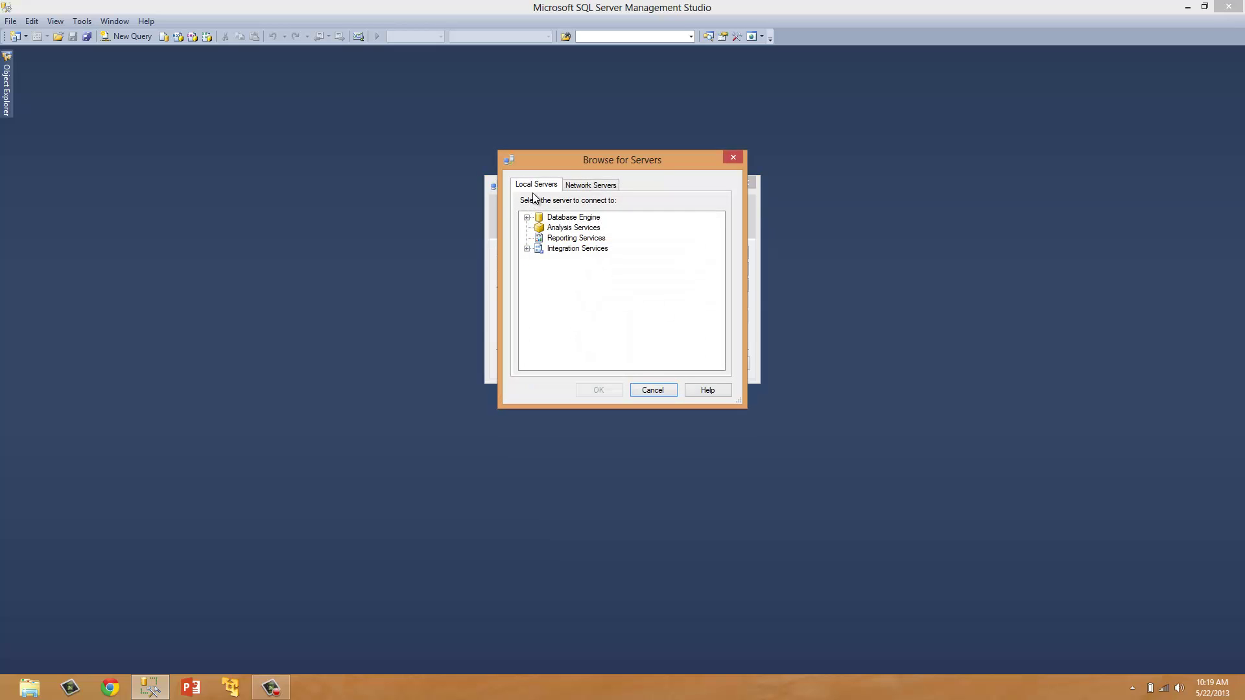
left_click(527, 218)
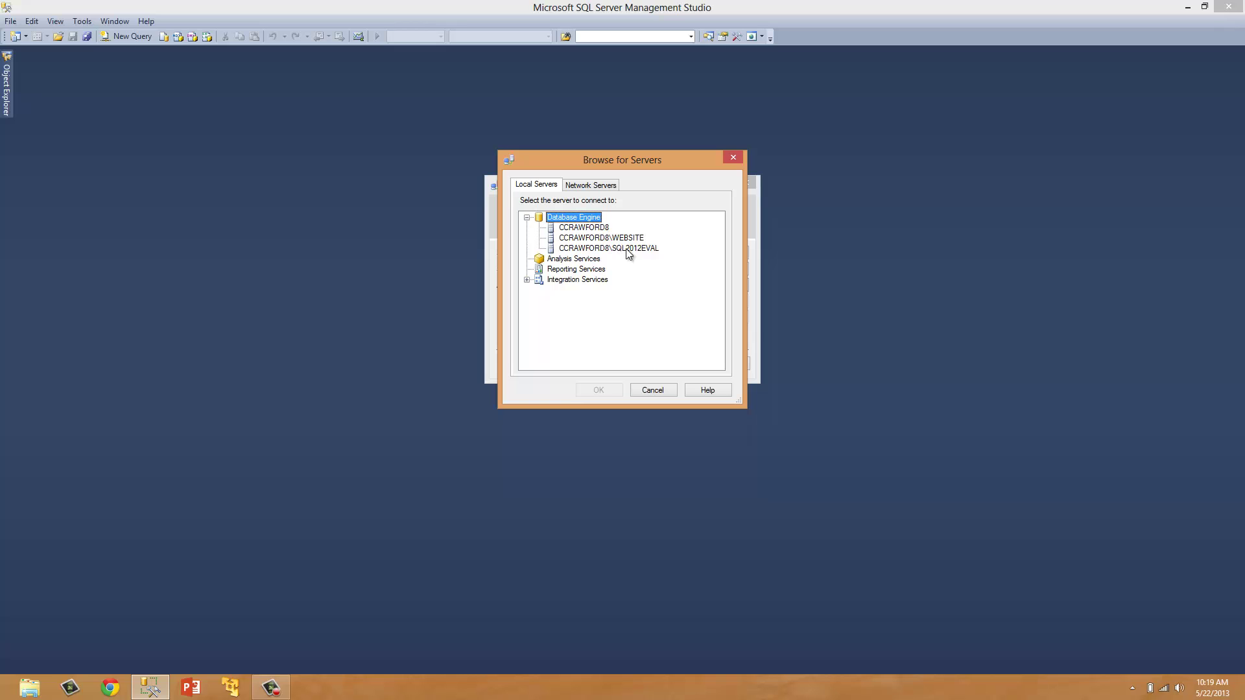
left_click(609, 253)
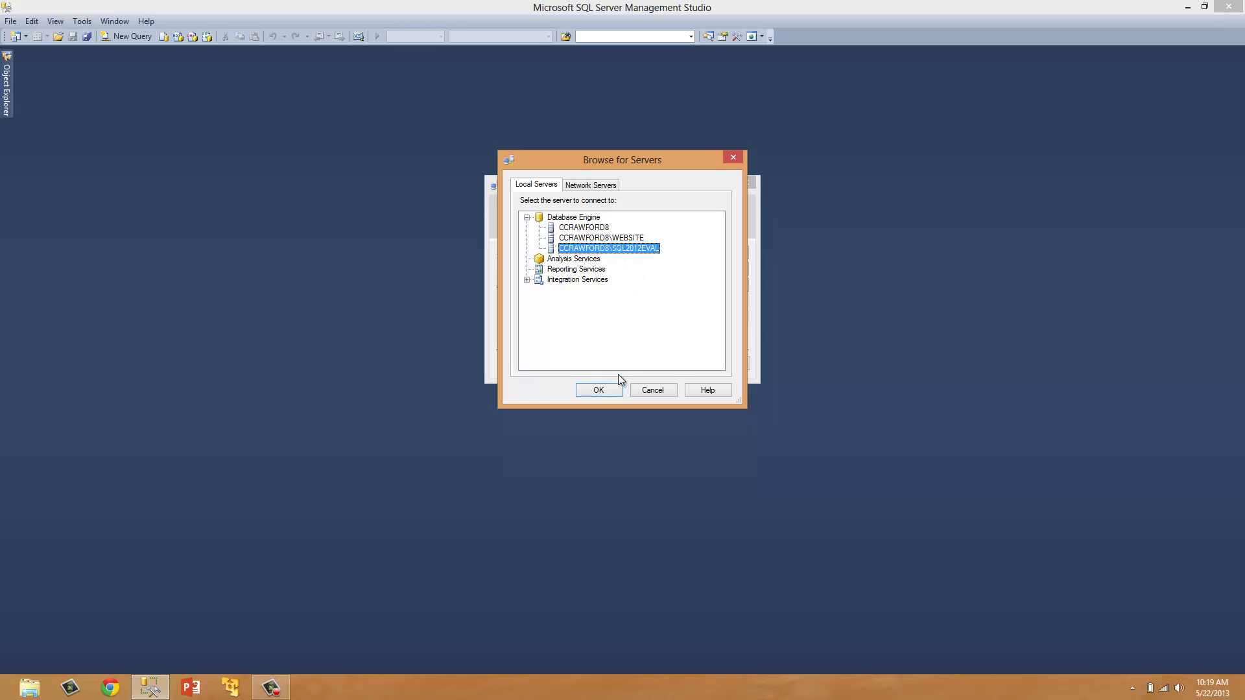
left_click(598, 390)
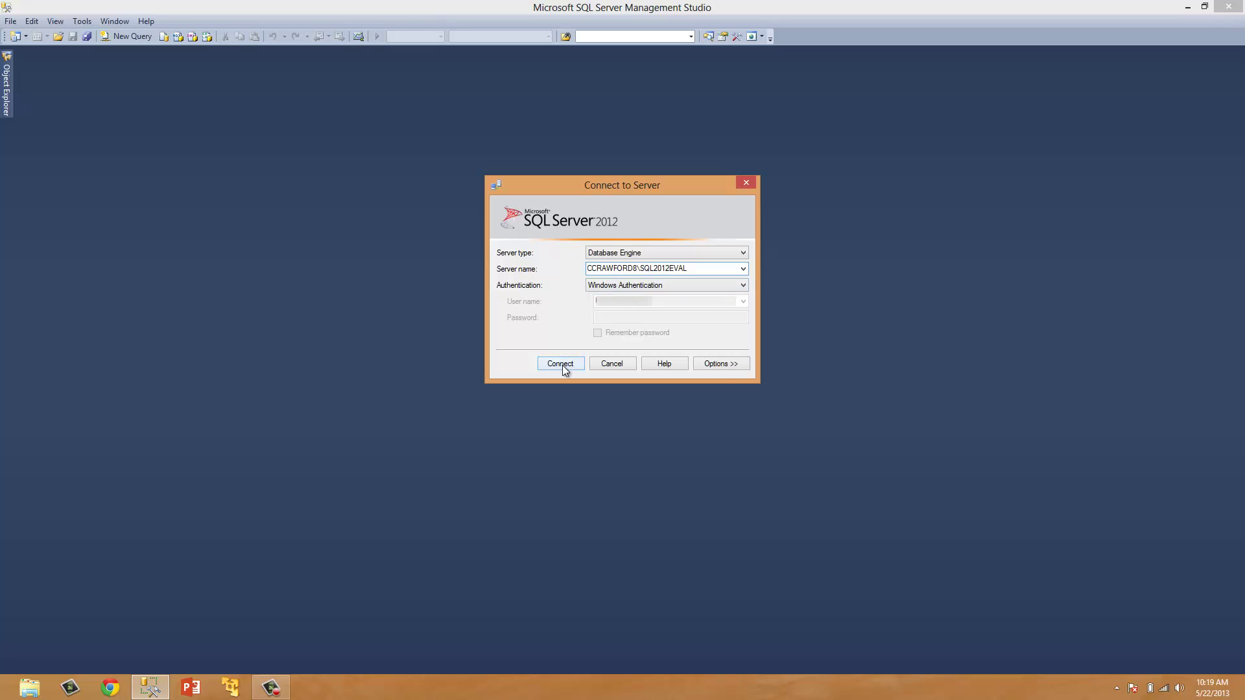
left_click(560, 365)
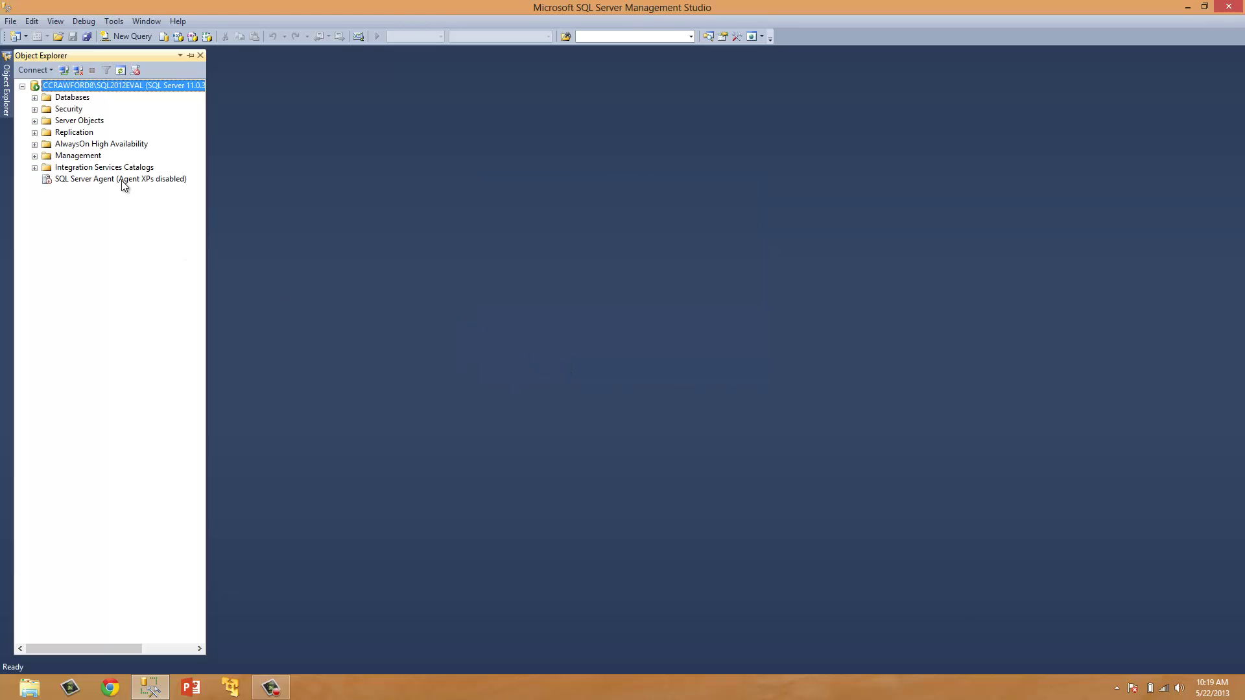
left_click(35, 98)
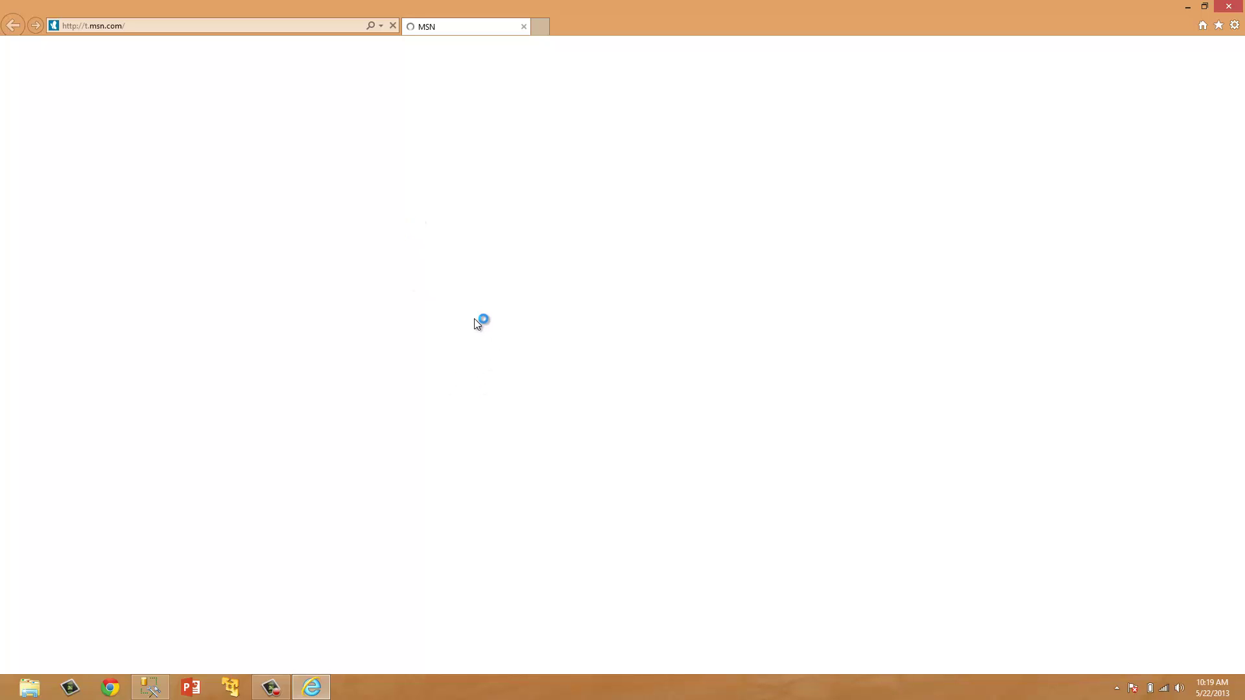
Search the web for "codeplex adventureworks".
left_click(175, 28)
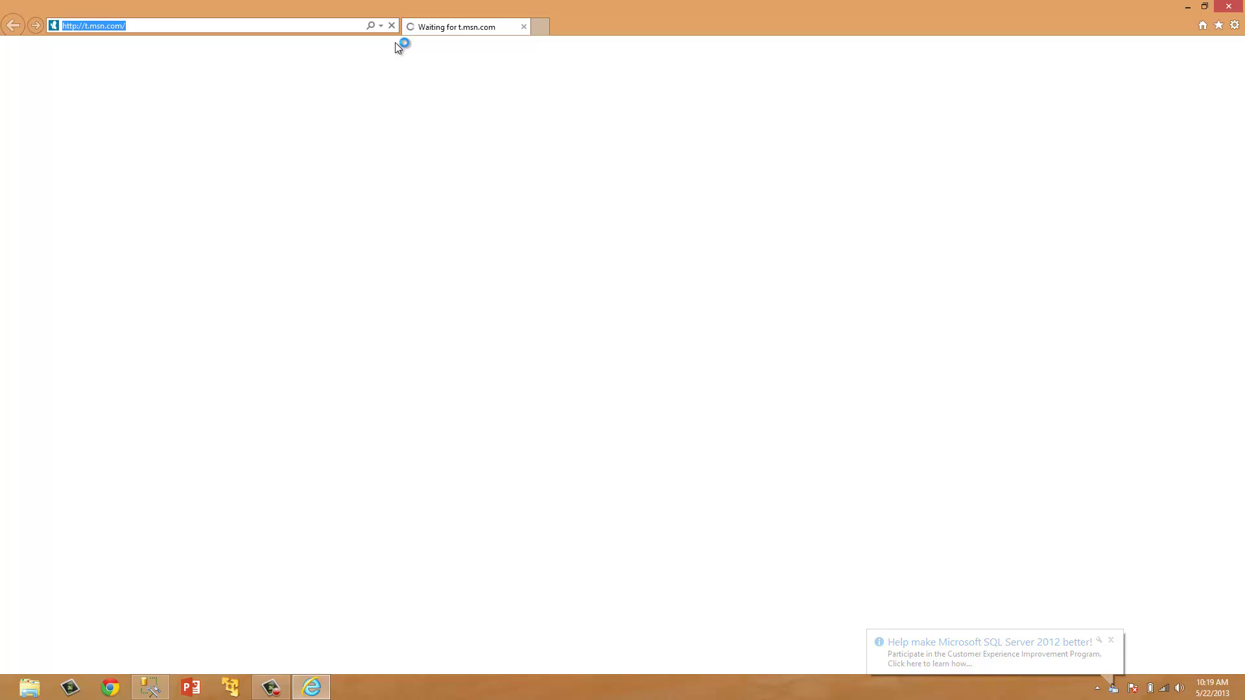
type("codeplex an")
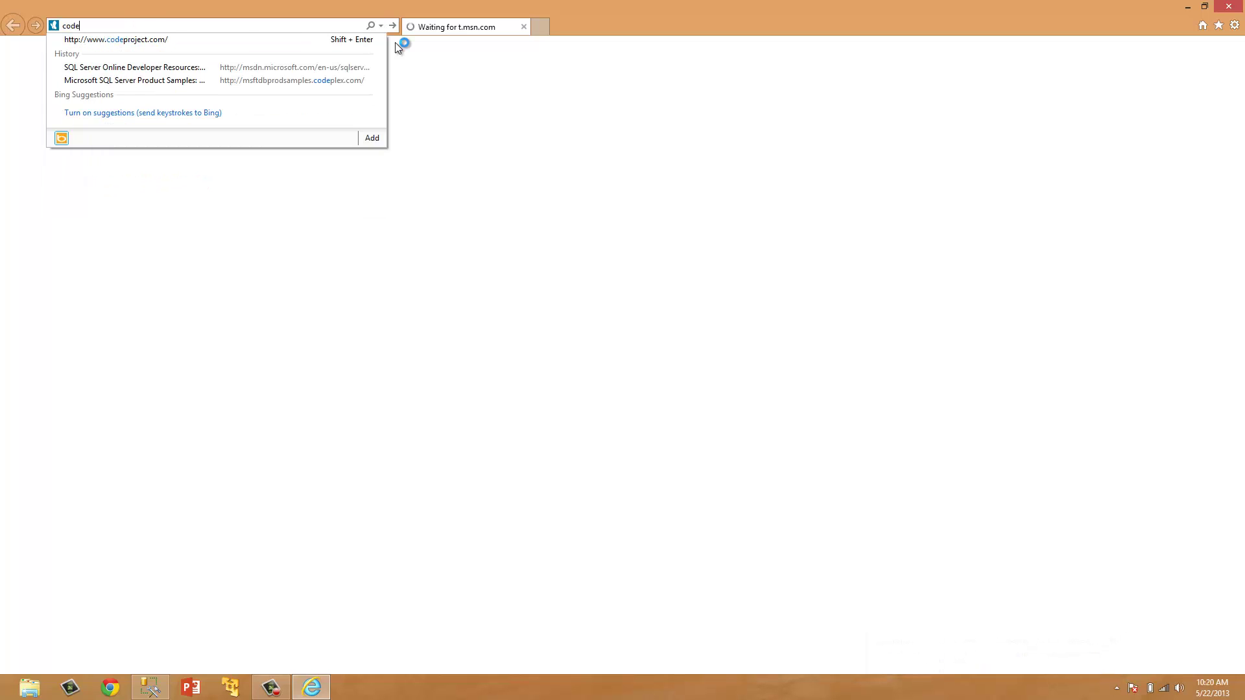
key("BackSpace")
key("BackSpace")
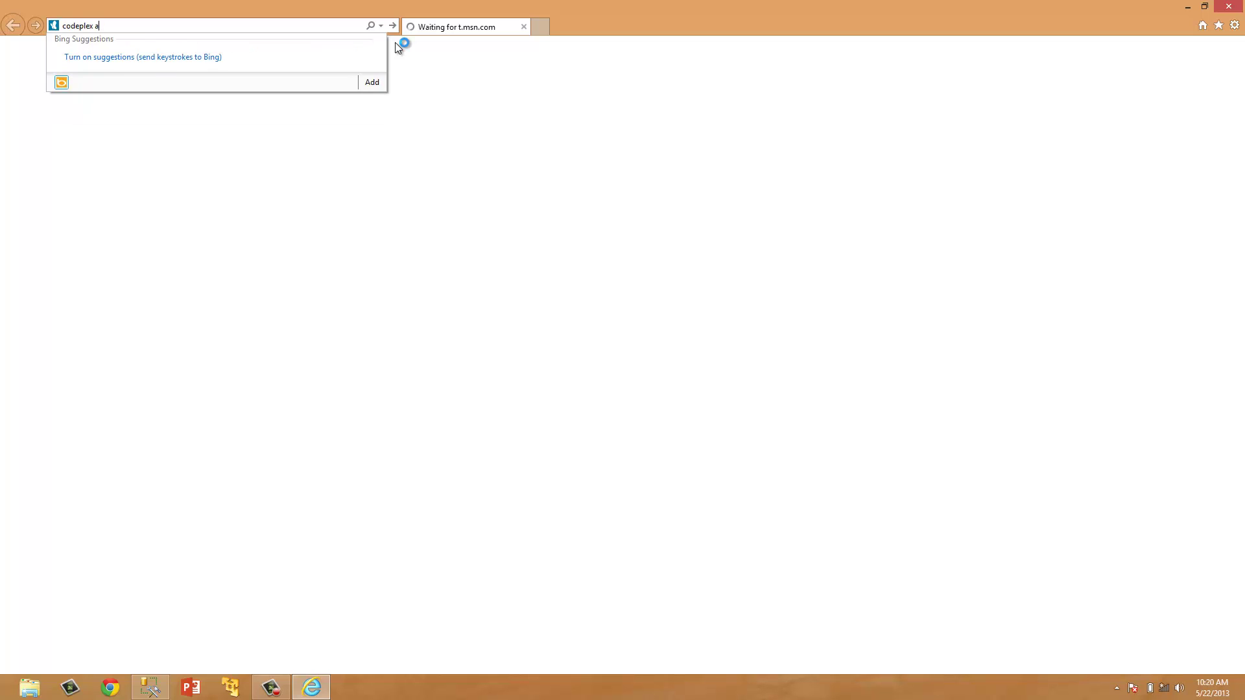
type("adventureworks")
key("Return")
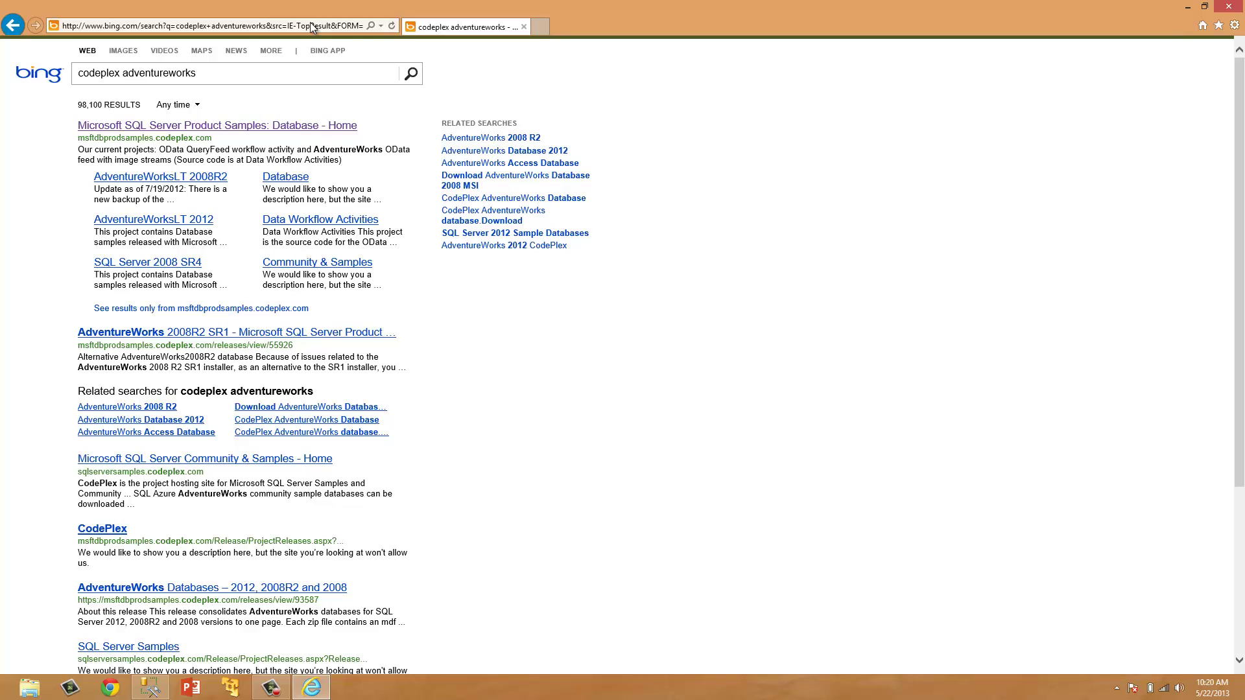
Open the Microsoft SQL Server Product Samples site, go to the SQL Server 2012 OLTP release and save the AdventureWorks2012 Data File.
left_click(168, 126)
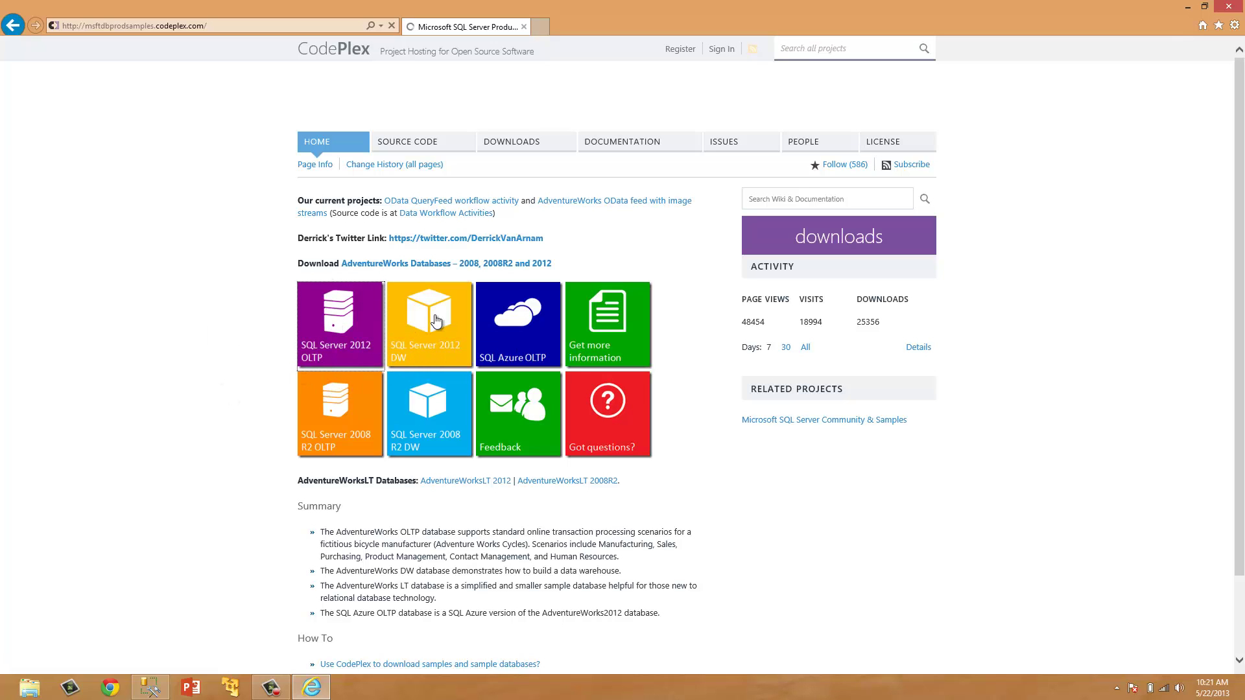
left_click(354, 342)
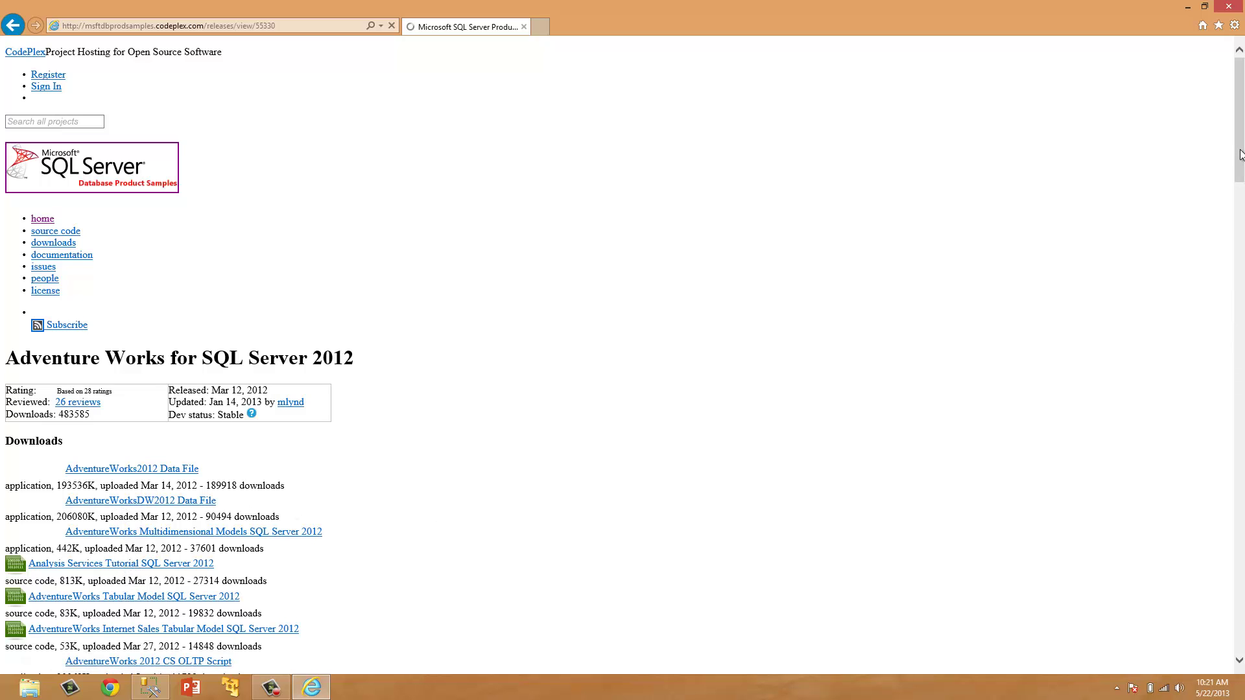
left_click_drag(1239, 152, 1240, 201)
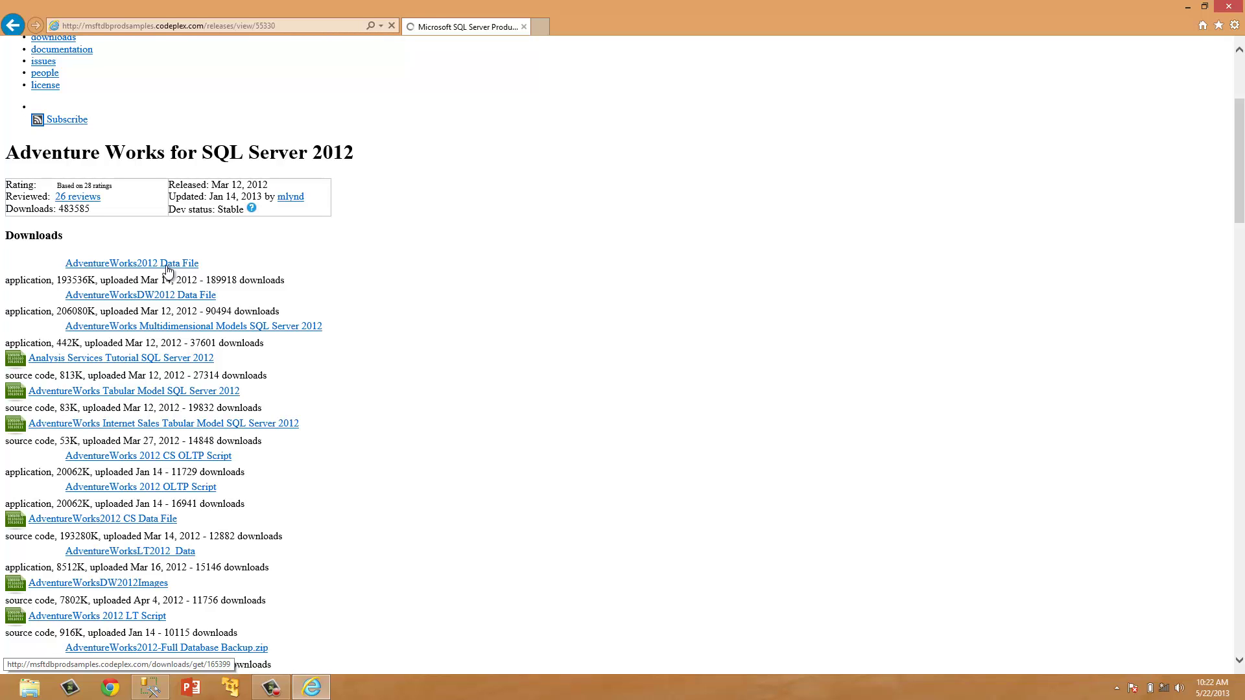
mouse_move(164, 275)
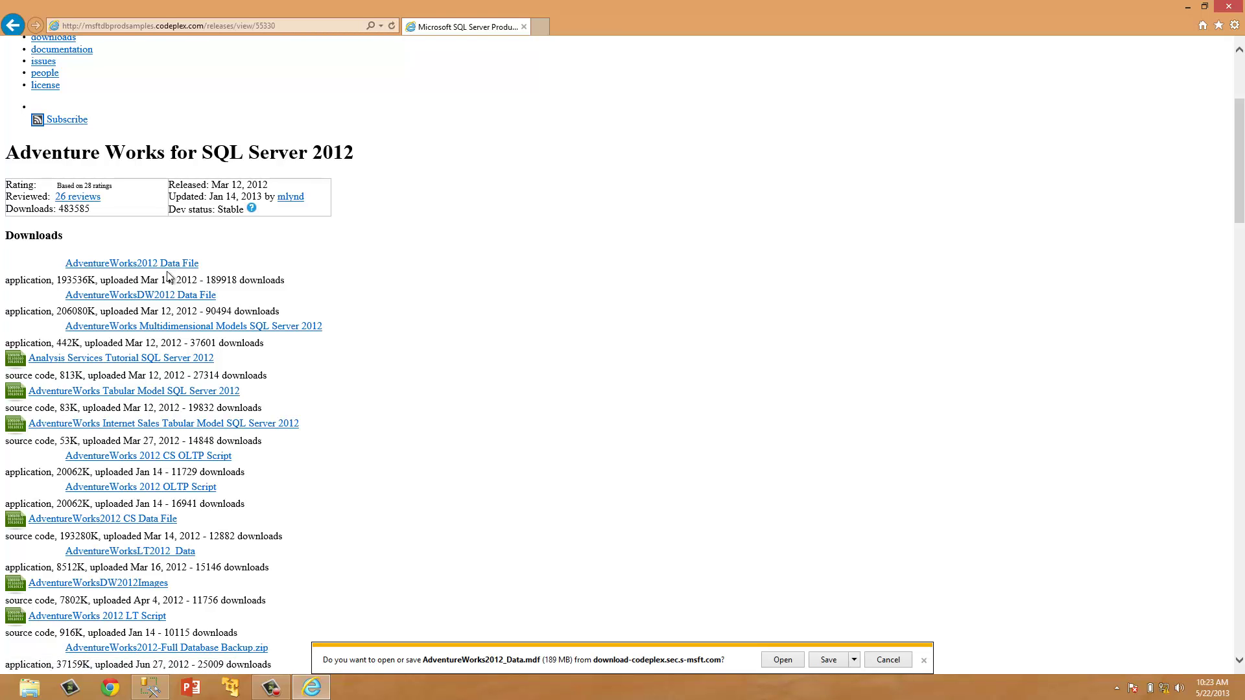
left_click(835, 664)
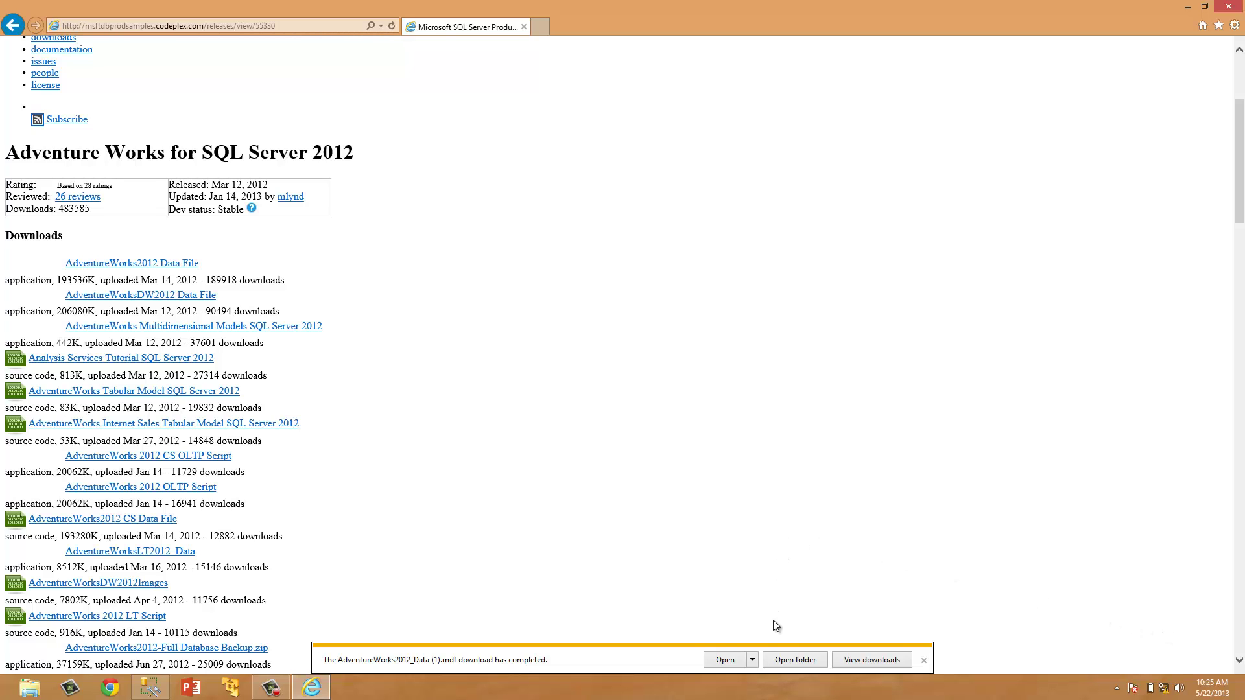
Open the folder containing the downloaded AdventureWorks2012 data file and transfer the file to C:\Database.
left_click(806, 662)
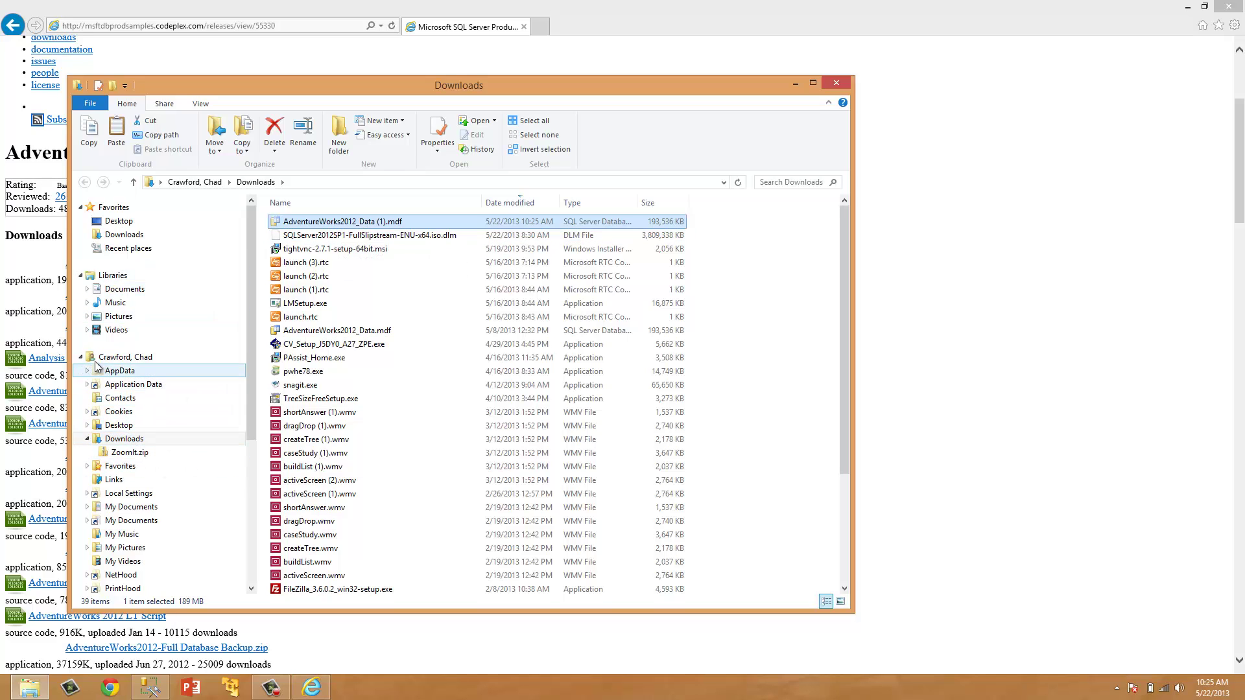
left_click(82, 357)
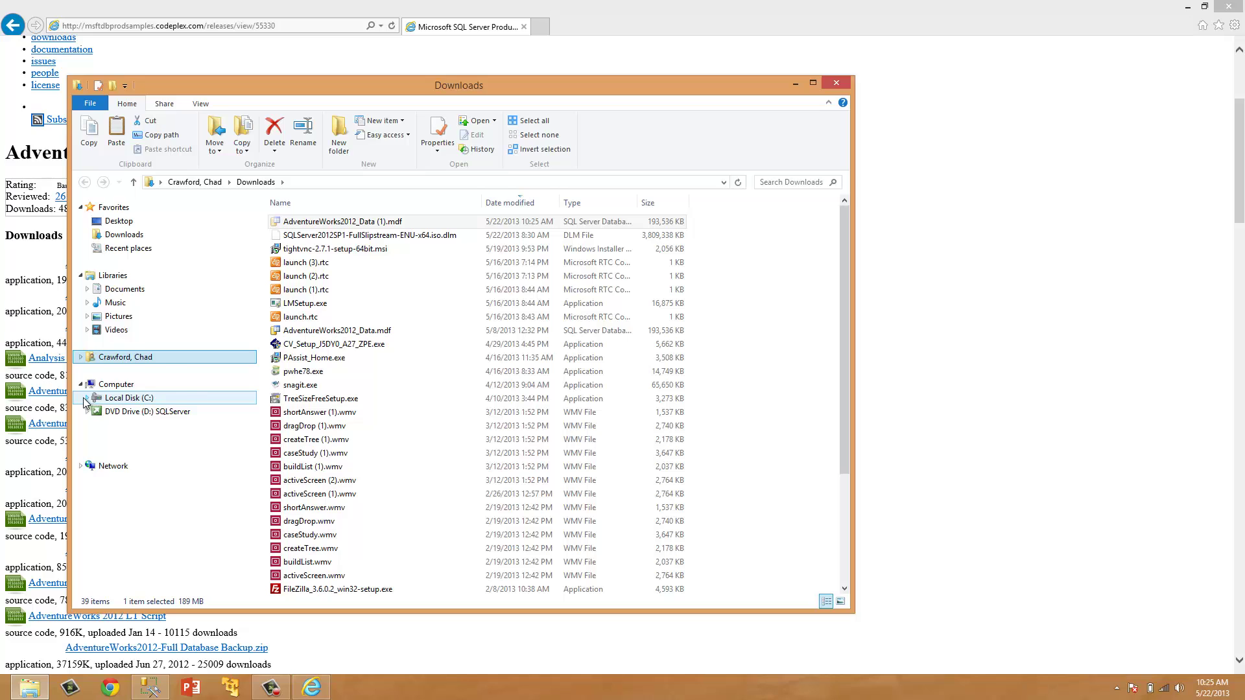
left_click(88, 399)
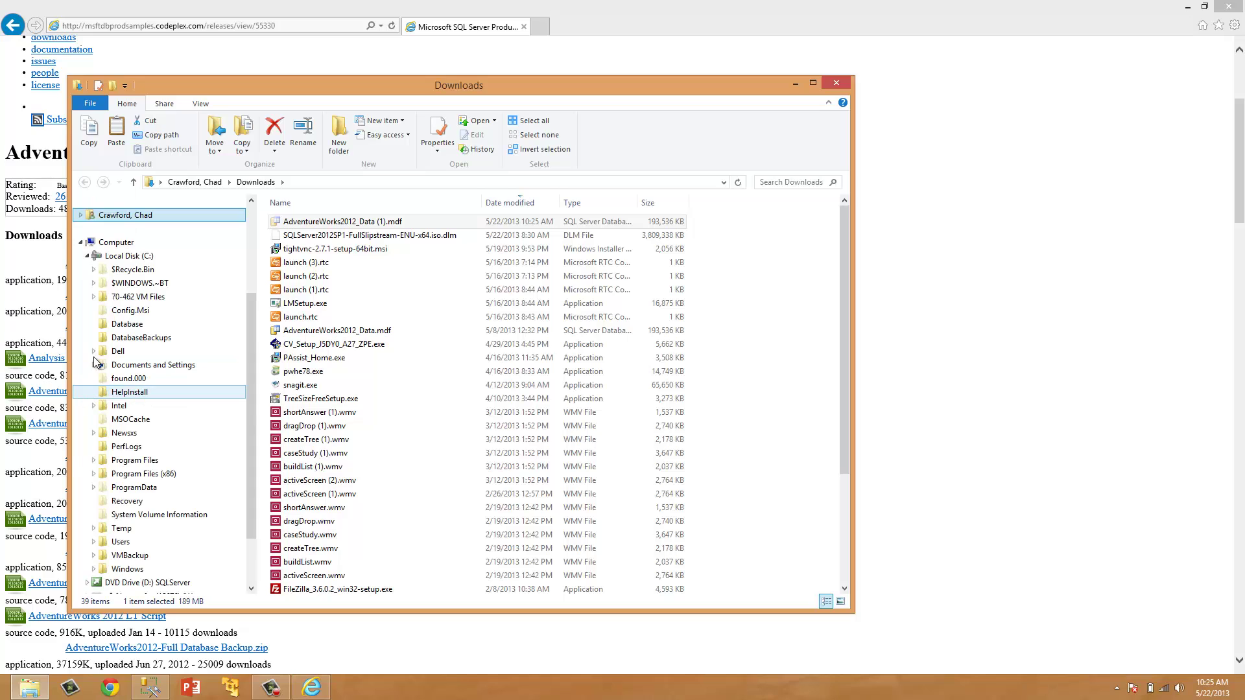
left_click(170, 324)
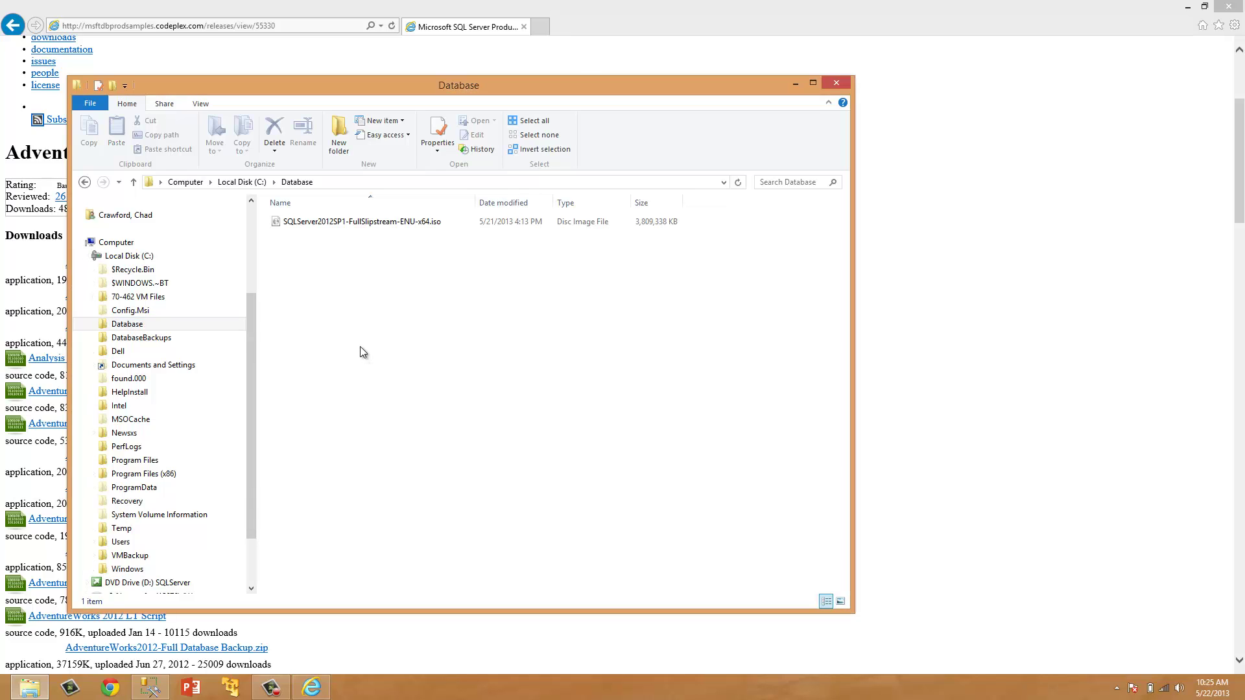
Rename the AdventureWorks data file in the Database folder as AdventureWorks2012_Data.mdf.
left_click(376, 224)
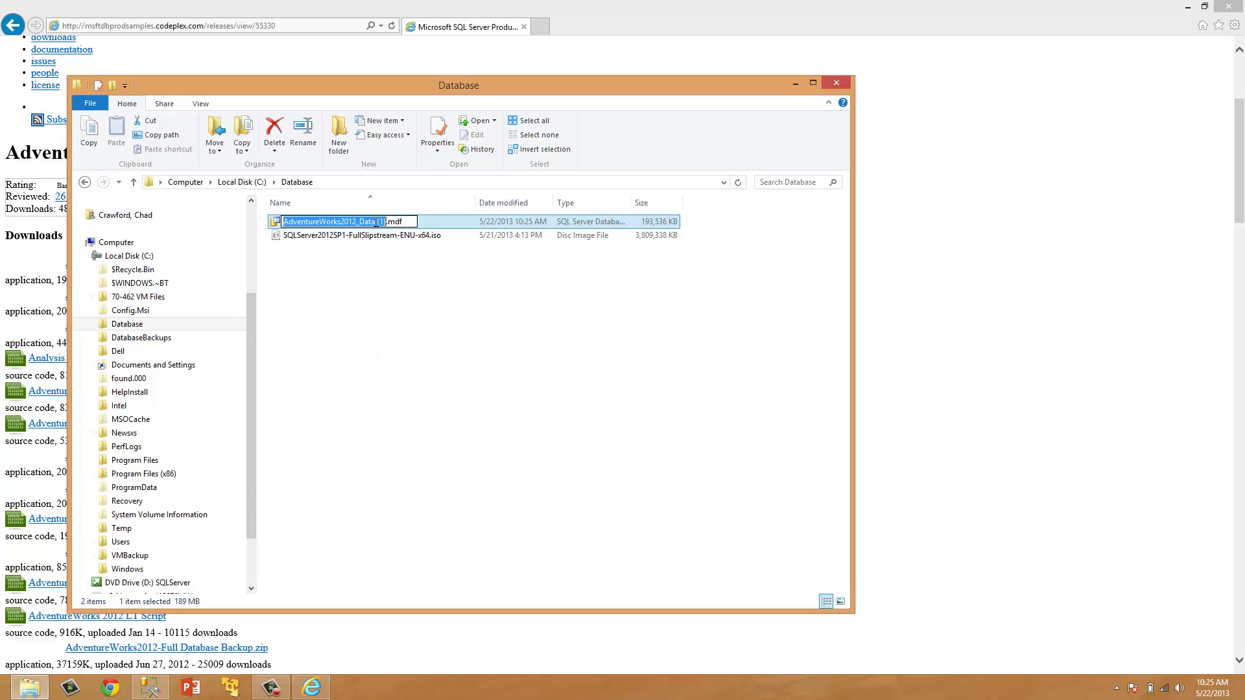
left_click(375, 222)
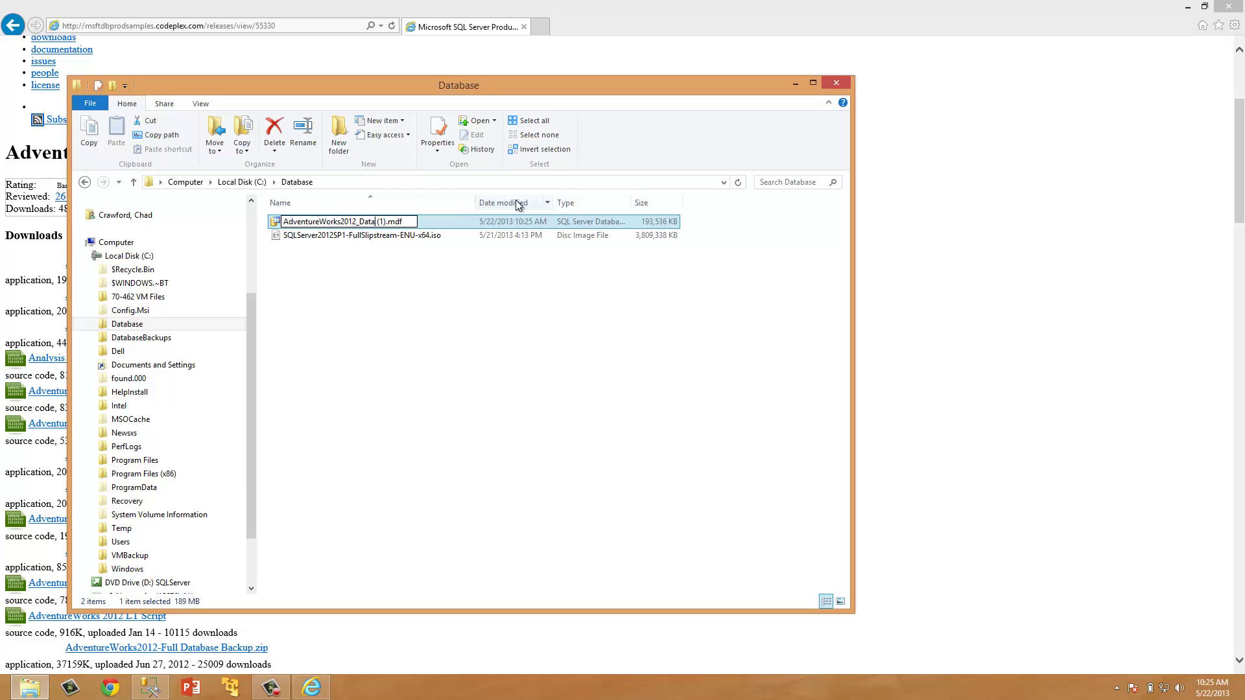
key("Delete")
key("Delete")
key("Delete")
key("Delete")
key("Return")
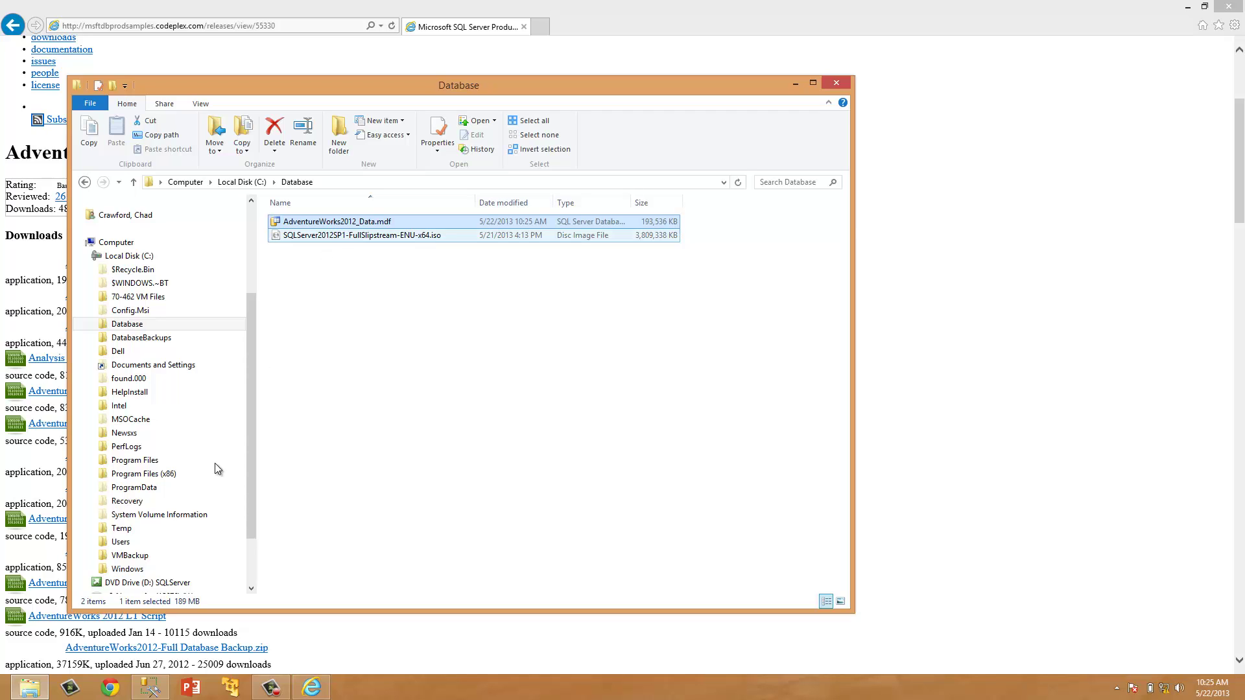
In SQL Server Management Studio, start attaching a database and add AdventureWorks2012_Data.mdf from C:\Database.
left_click(150, 689)
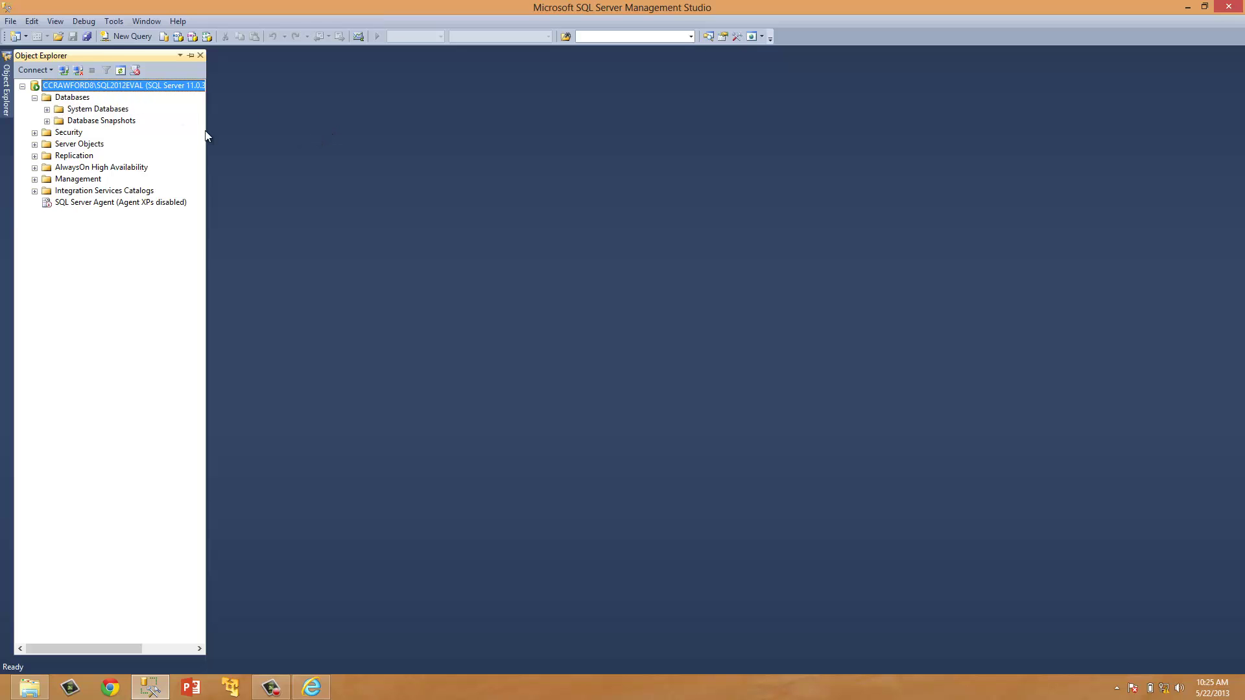
left_click(67, 97)
right_click(68, 97)
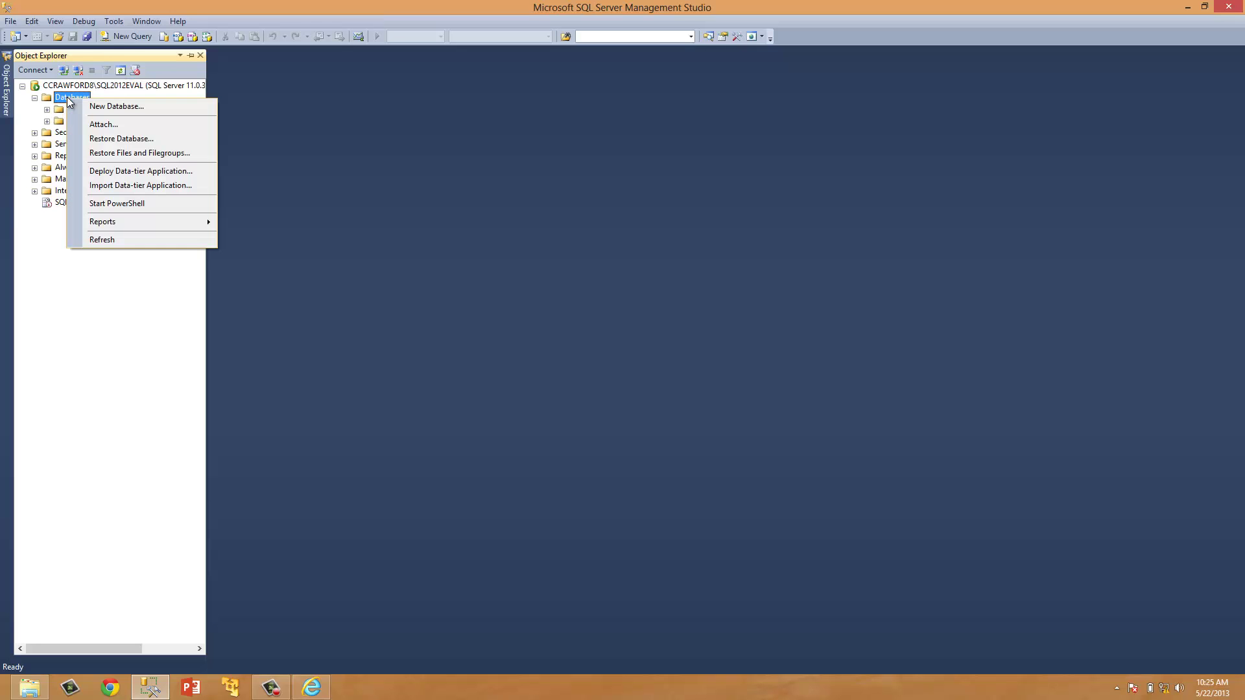
left_click(106, 126)
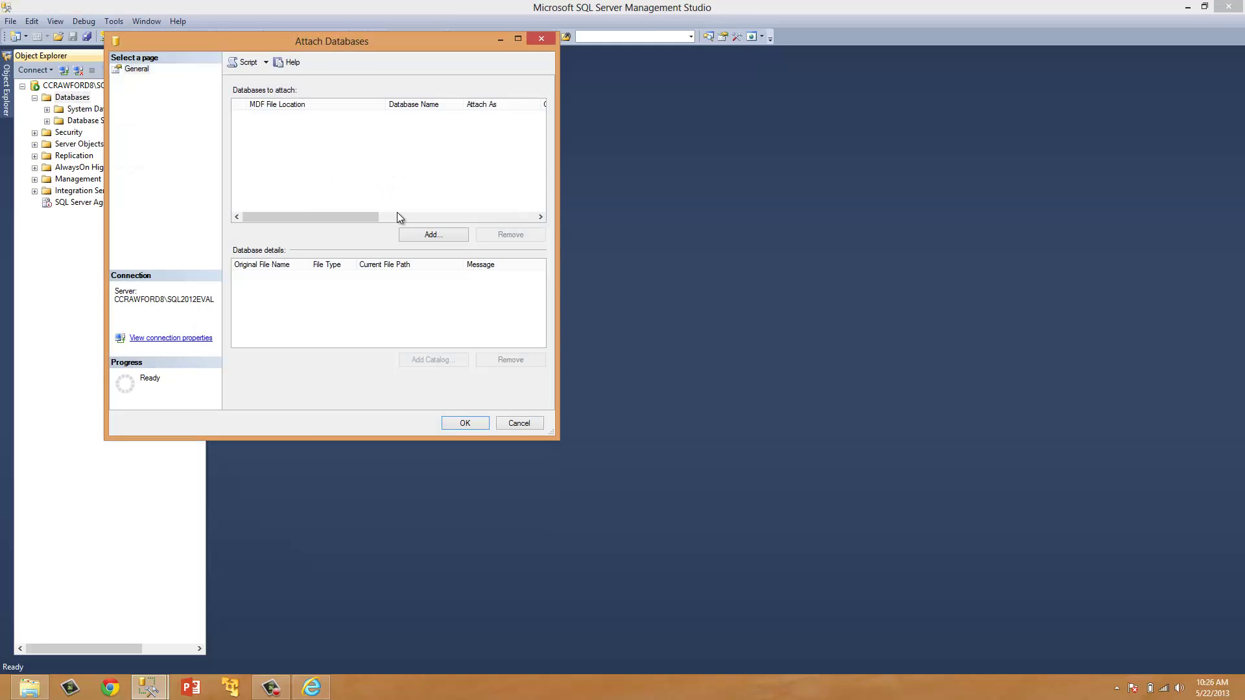
left_click(432, 234)
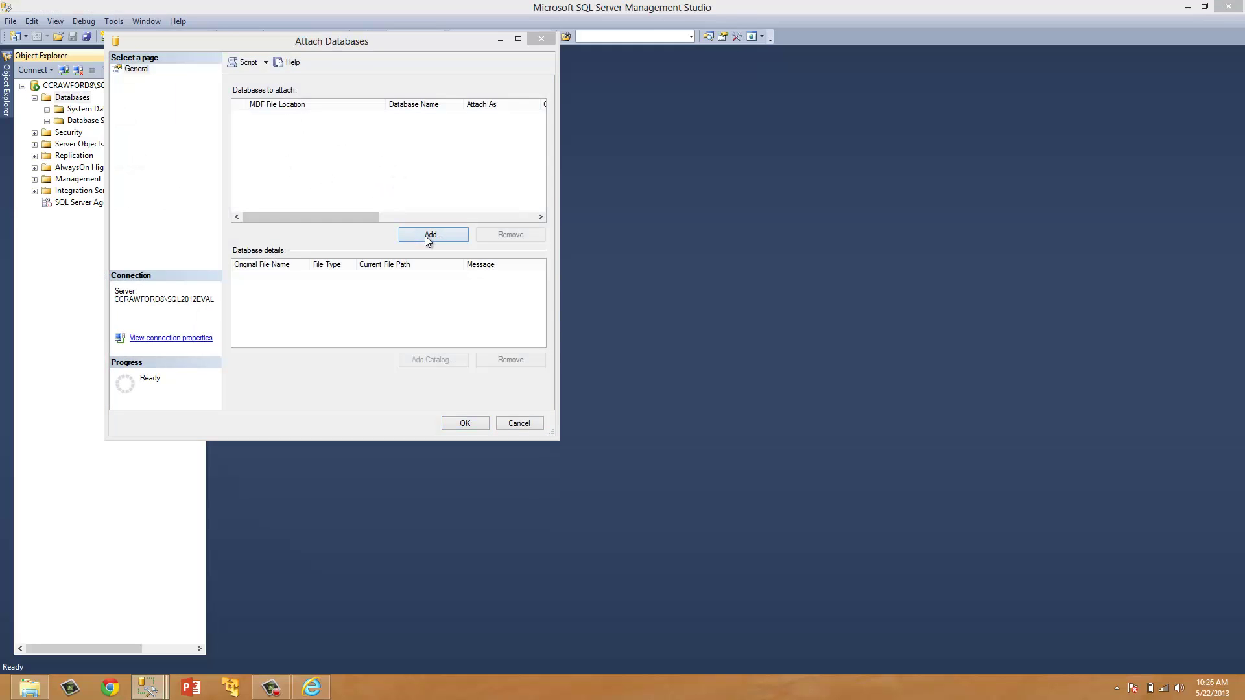
left_click_drag(283, 219, 282, 162)
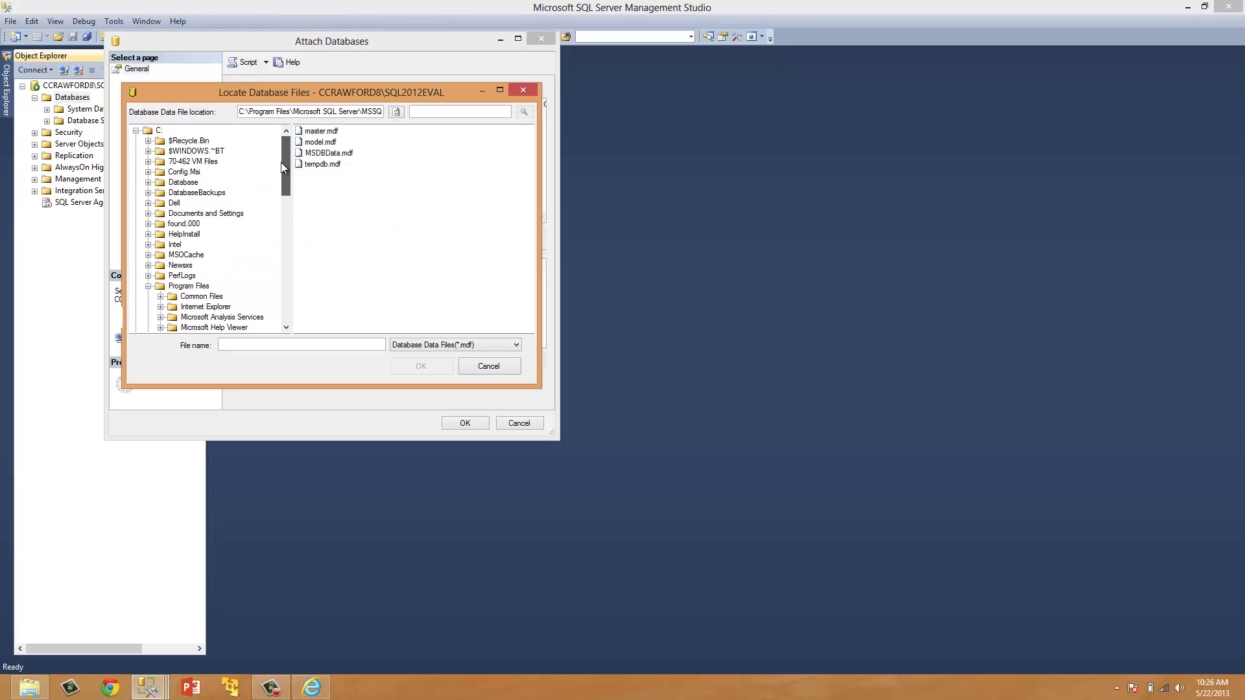
left_click(183, 182)
left_click(367, 136)
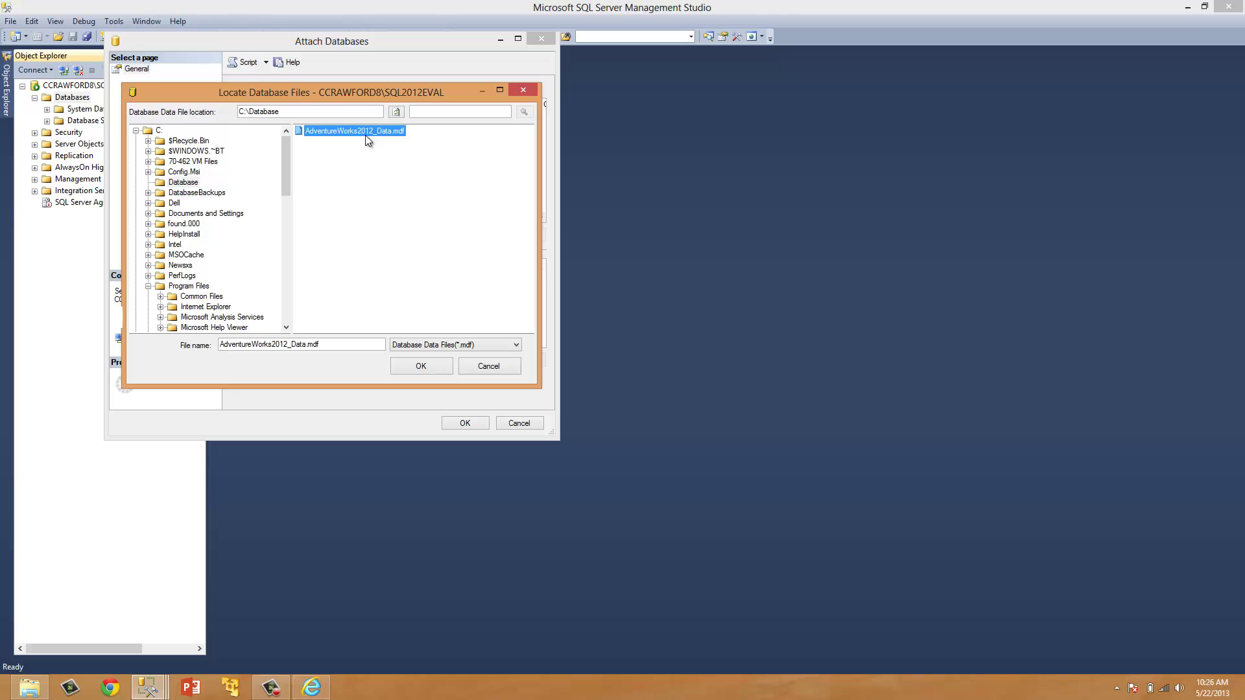
left_click(433, 366)
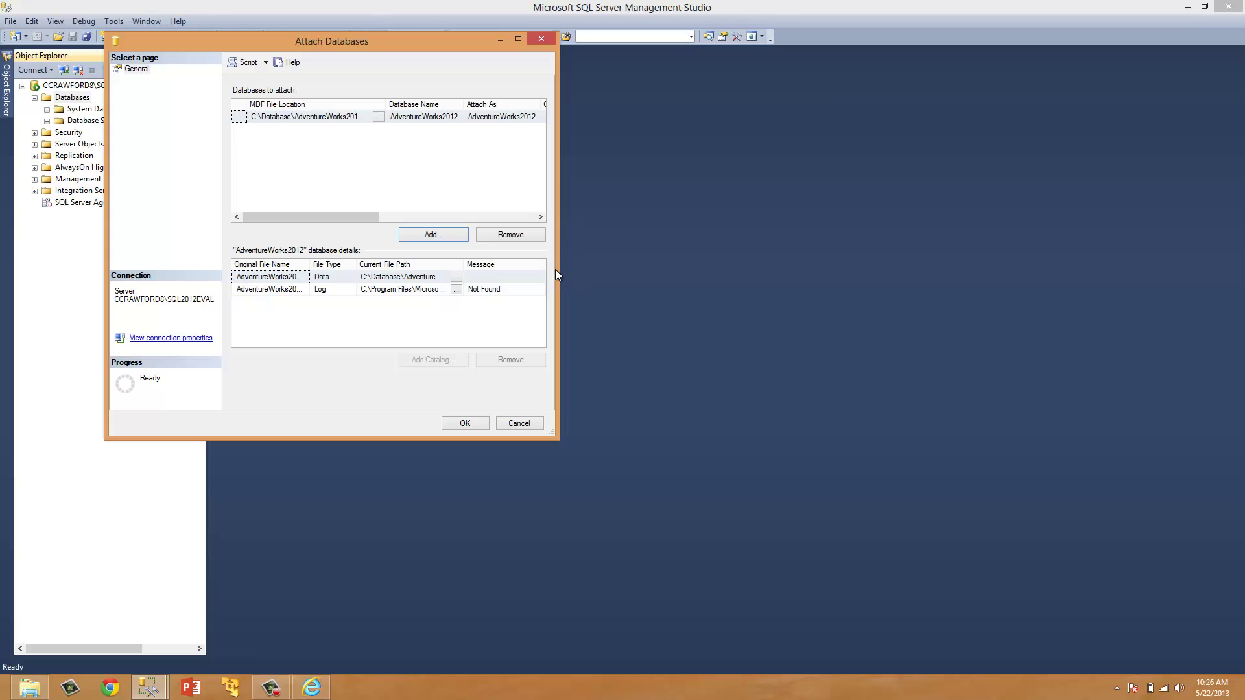
Widen the Attach Databases dialog, remove the AdventureWorks2012_Log.ldf entry from the database details and attach the database.
left_click_drag(557, 270, 747, 275)
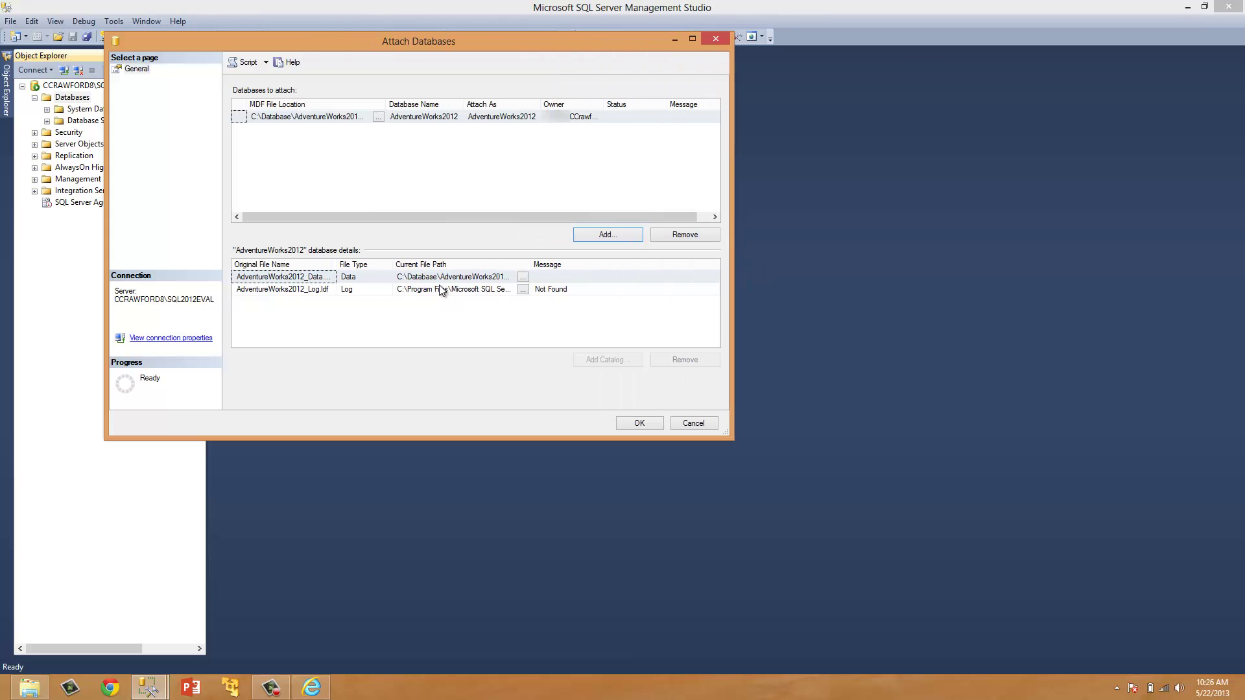
left_click(567, 292)
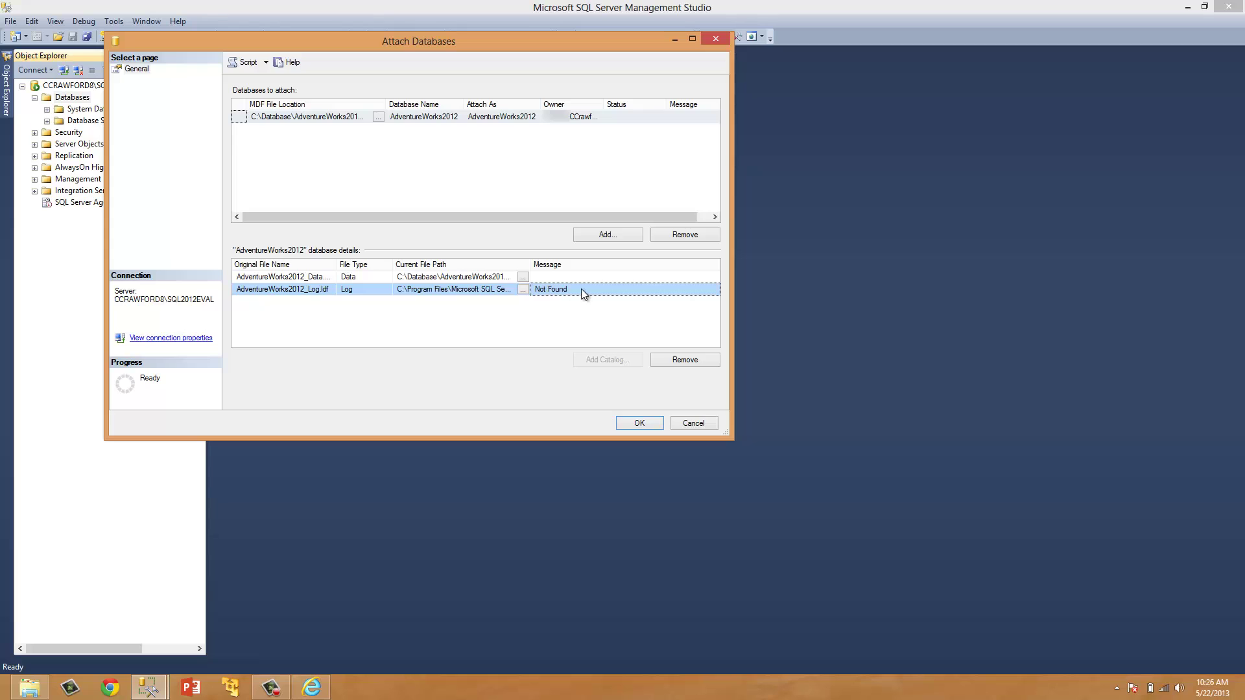
left_click(695, 361)
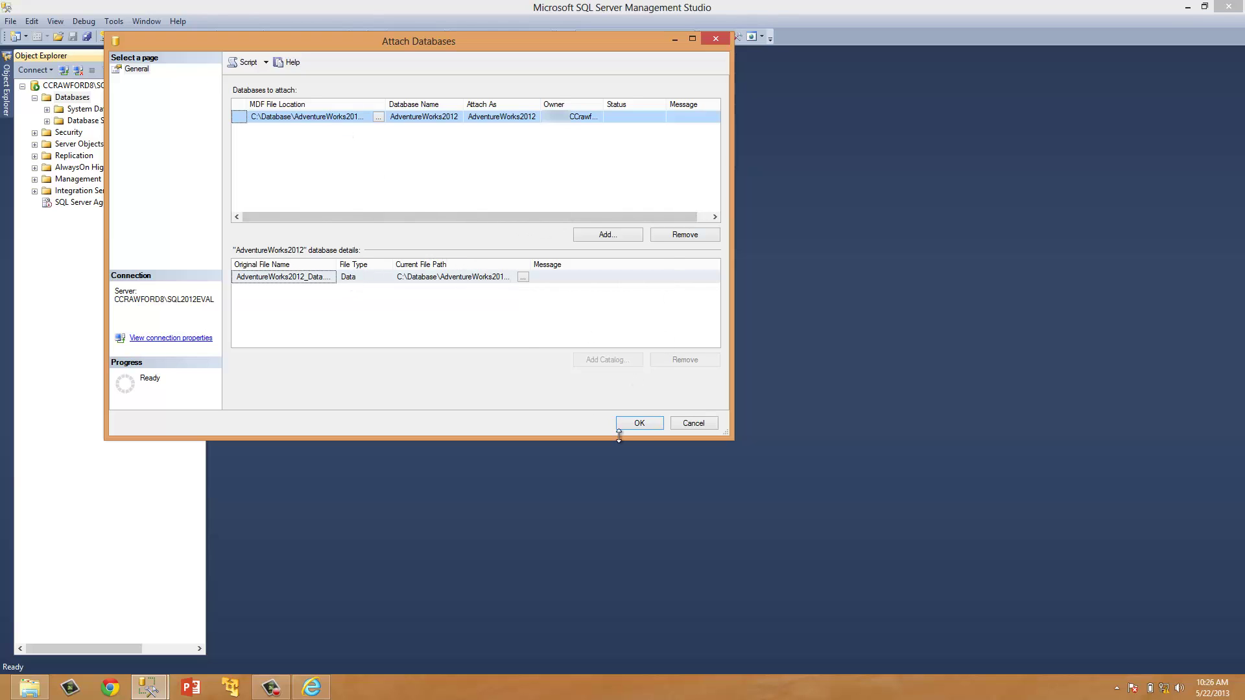
left_click(640, 423)
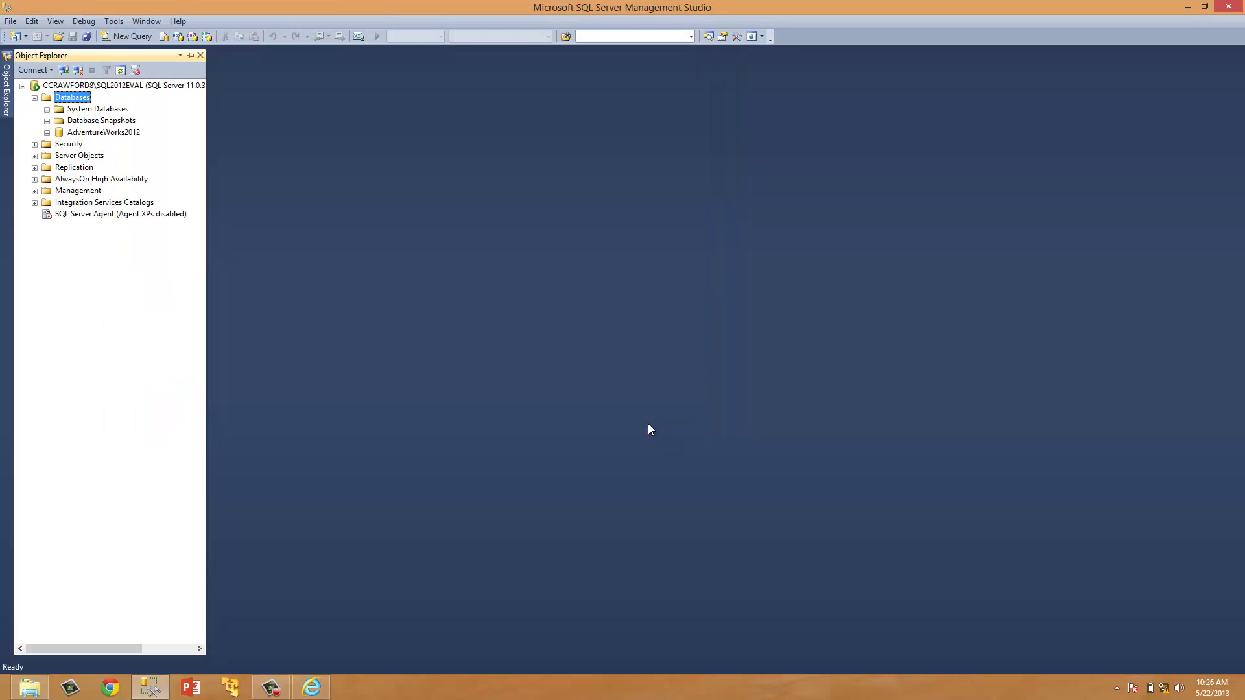
Expand the tables of the AdventureWorks2012 database and select the top 1000 rows of Person.Person.
left_click(47, 133)
left_click(59, 156)
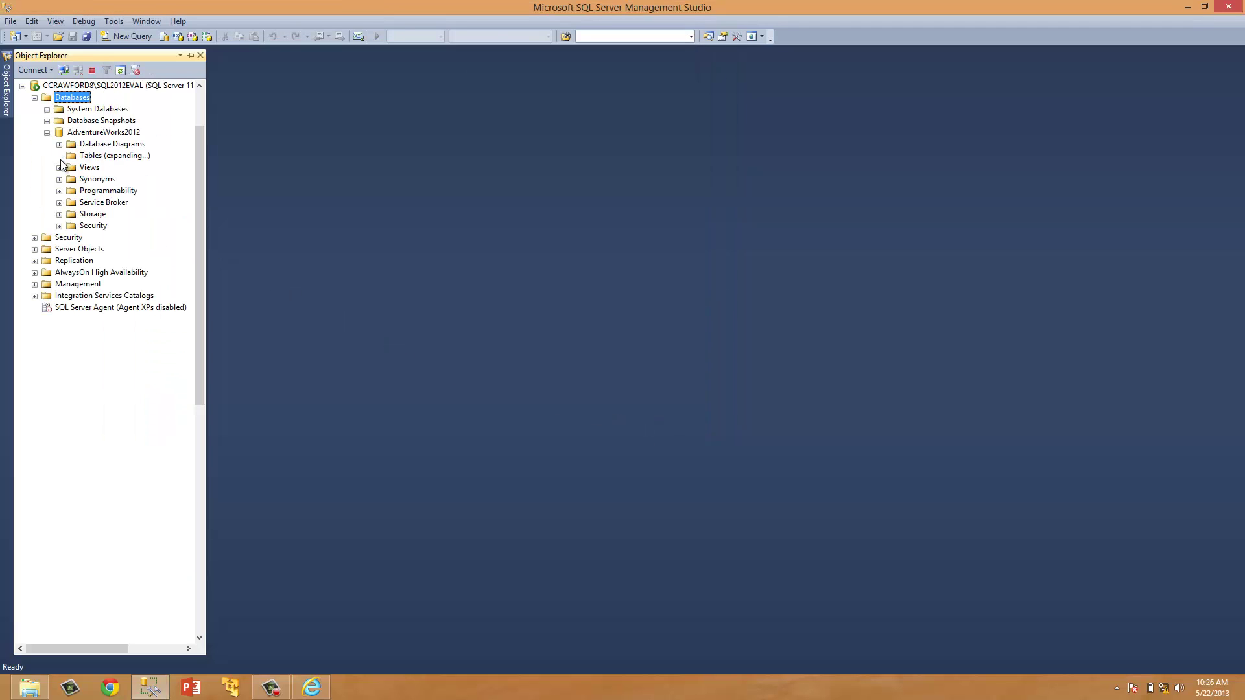
left_click_drag(203, 159, 197, 186)
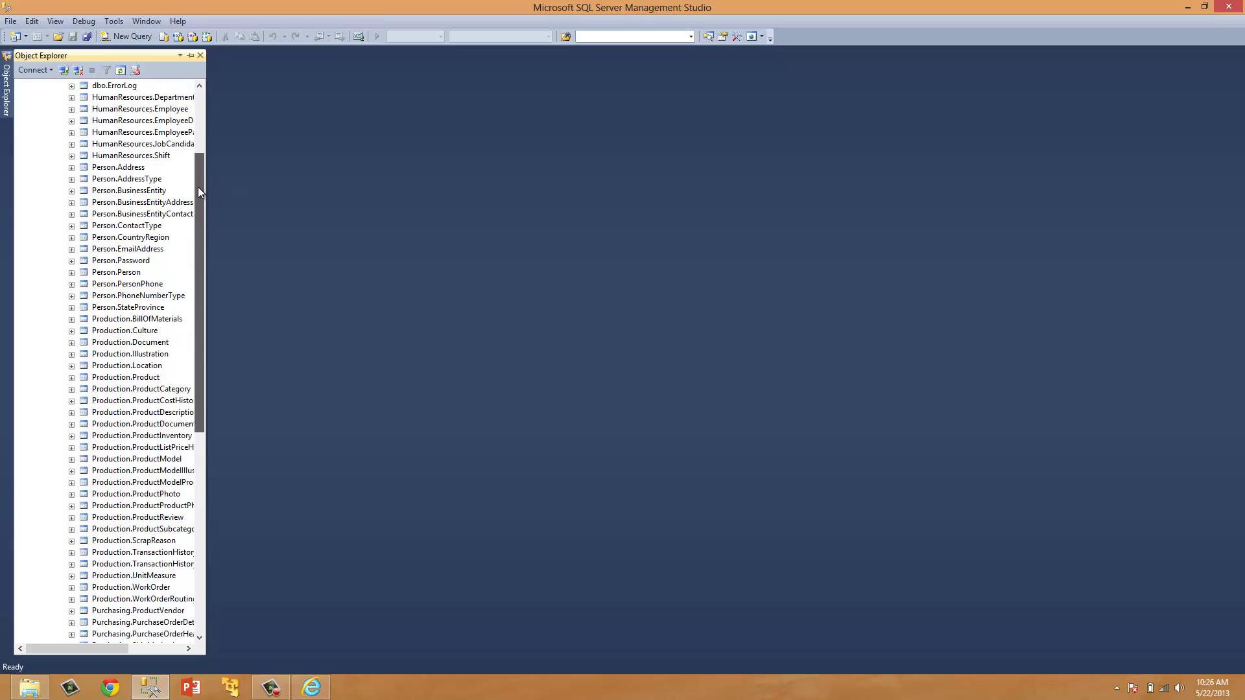
right_click(117, 273)
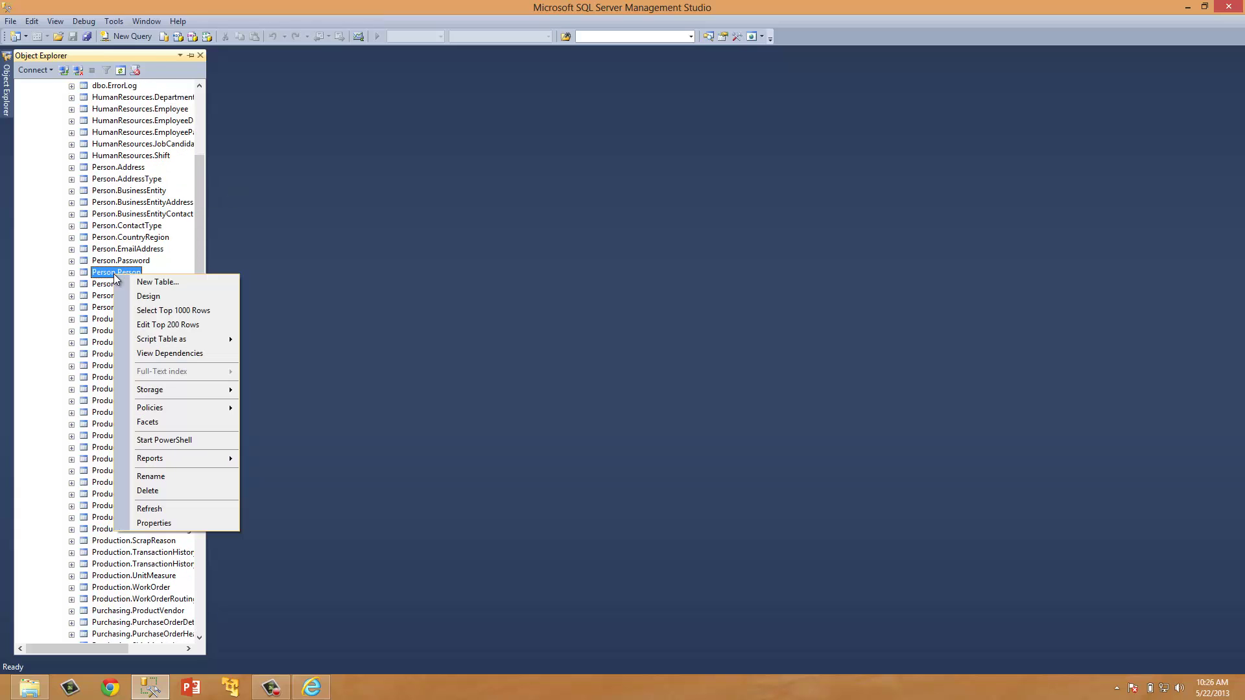
left_click(174, 310)
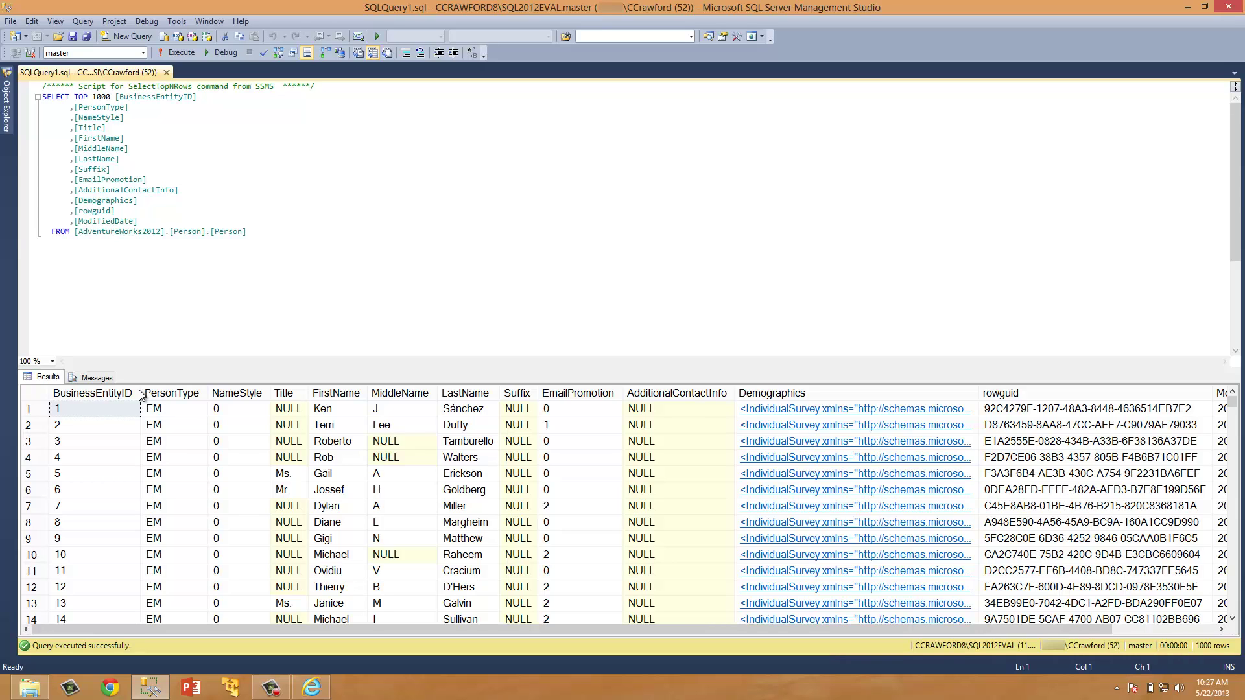
In File Explorer, go from the Database folder to C:\Program Files\Microsoft SQL Server.
left_click(29, 688)
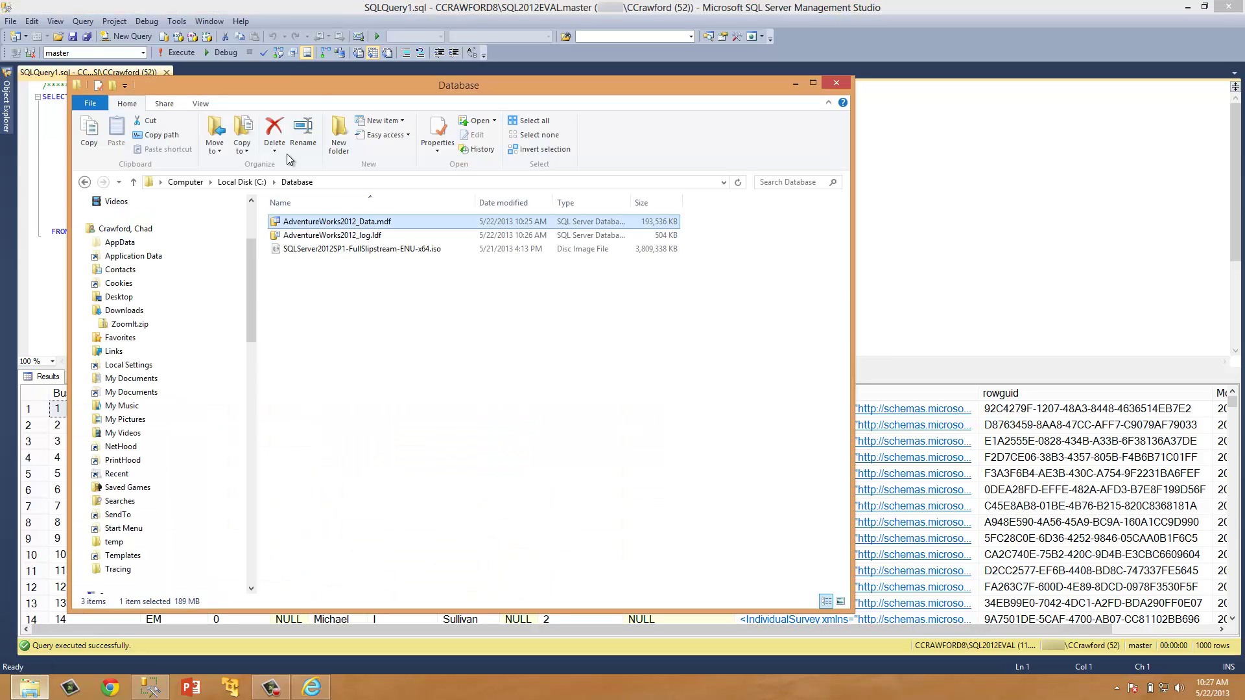
left_click_drag(313, 88, 352, 91)
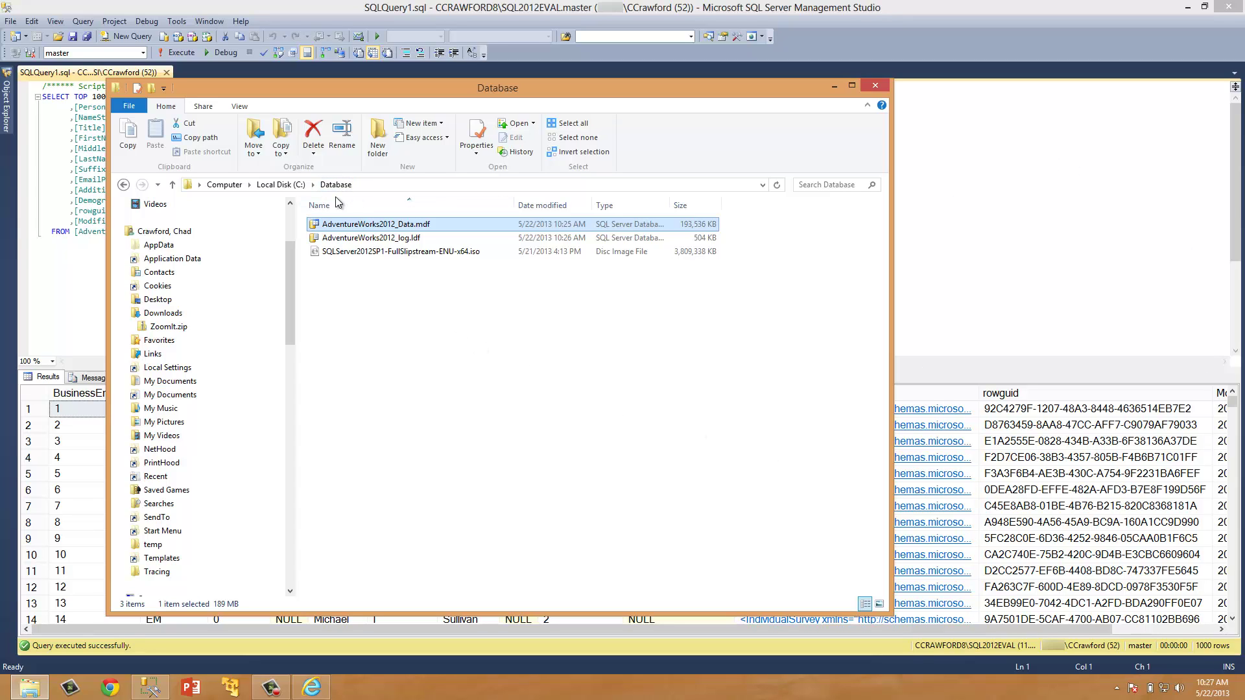
left_click(282, 185)
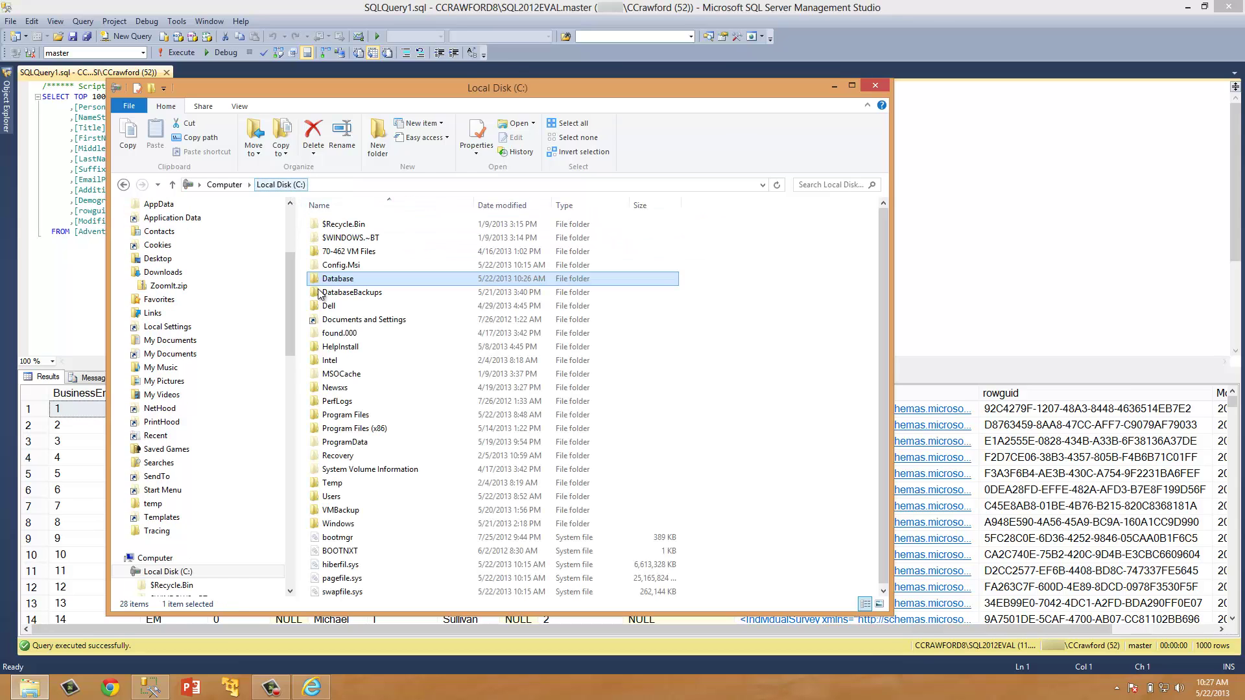
double_click(331, 415)
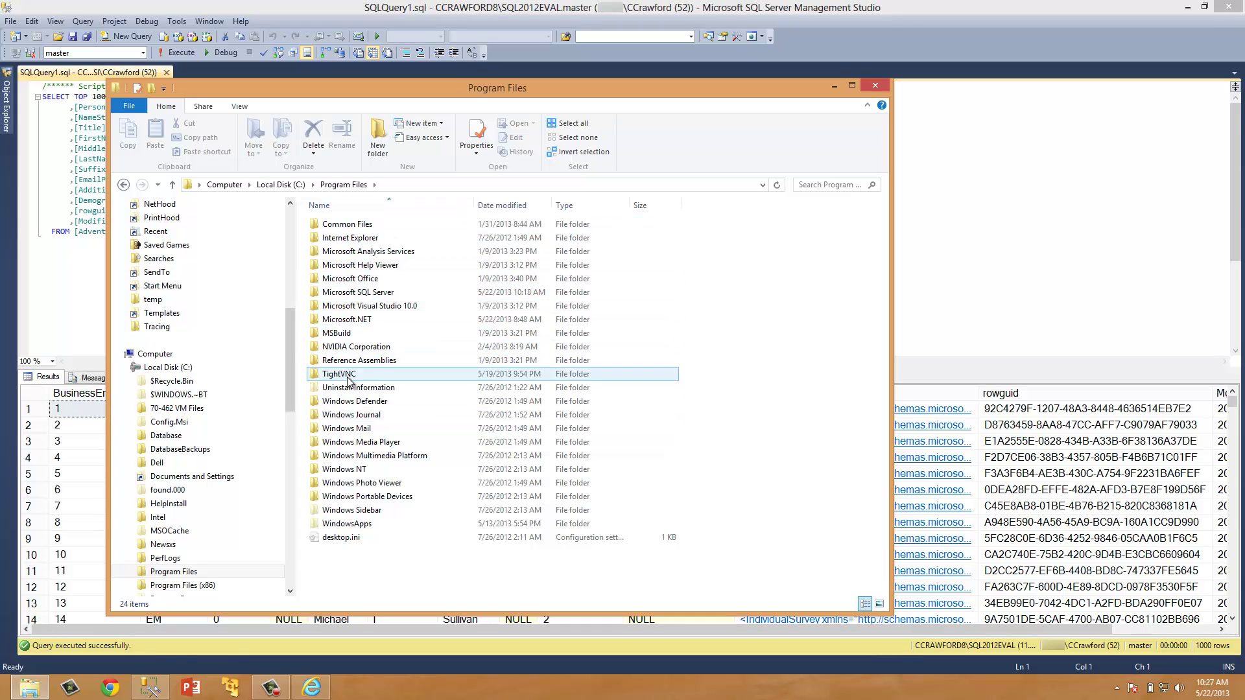
double_click(361, 295)
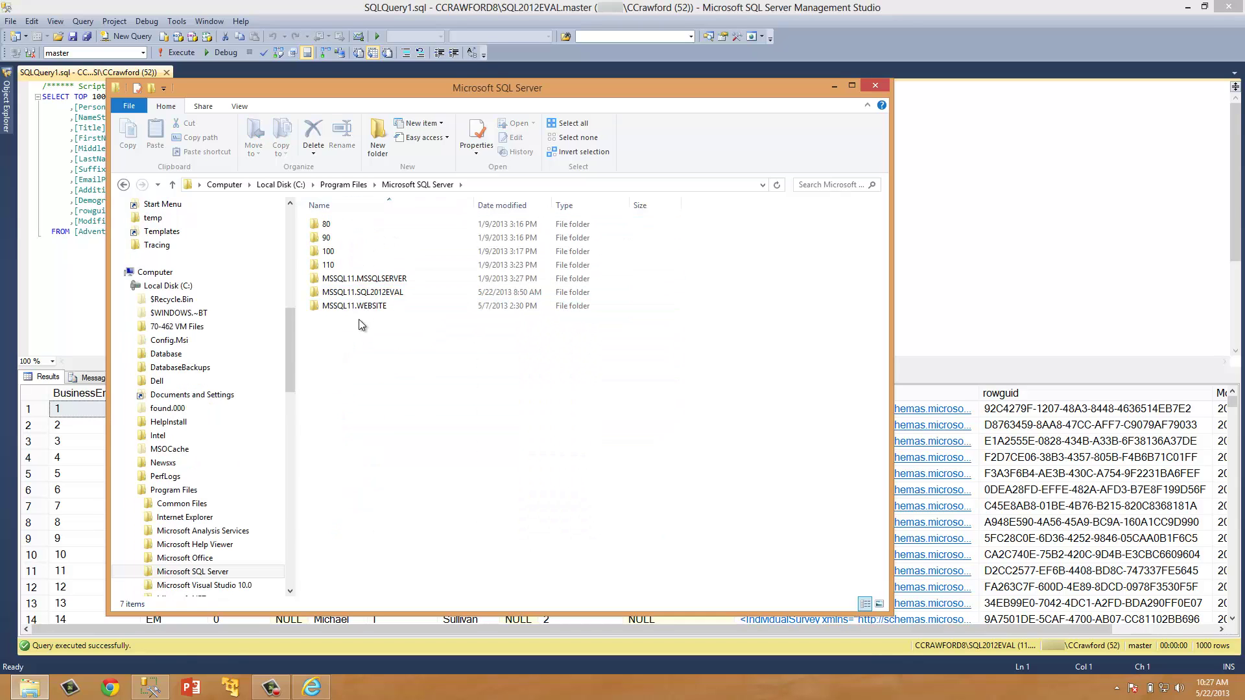
Open the DATA folder under MSSQL11.SQL2012EVAL\MSSQL, granting access to it, look over its database files and return to SQL Server Management Studio.
left_click(375, 281)
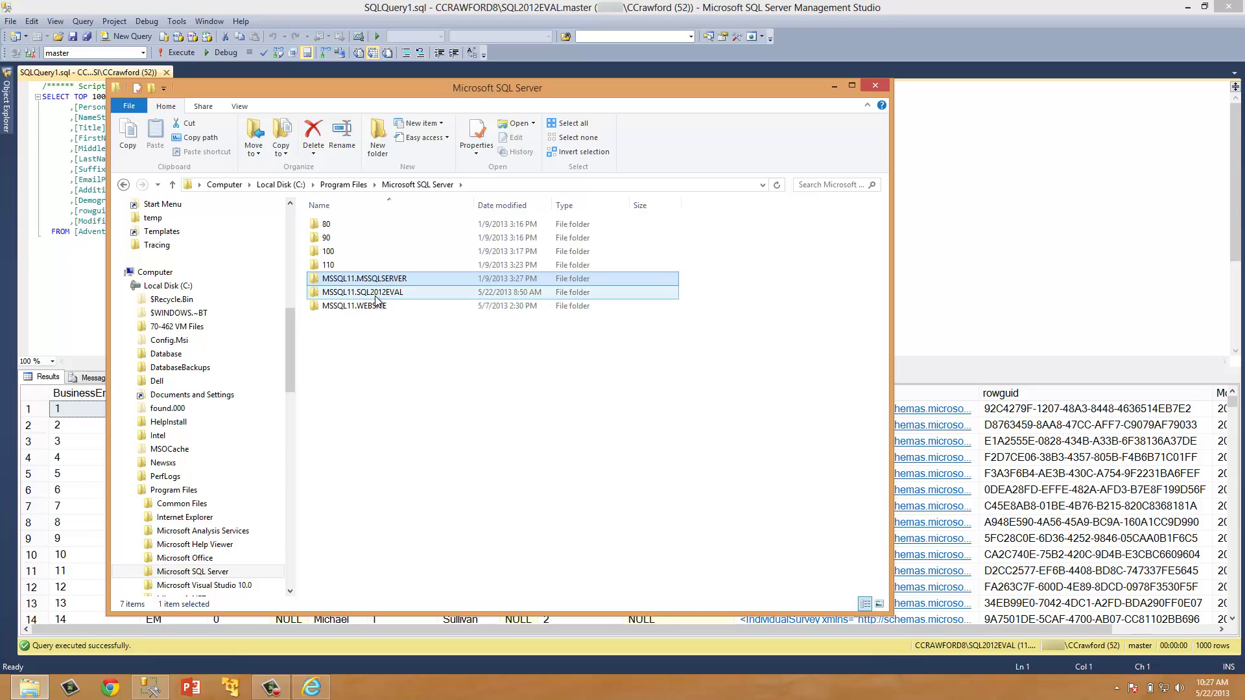
double_click(377, 293)
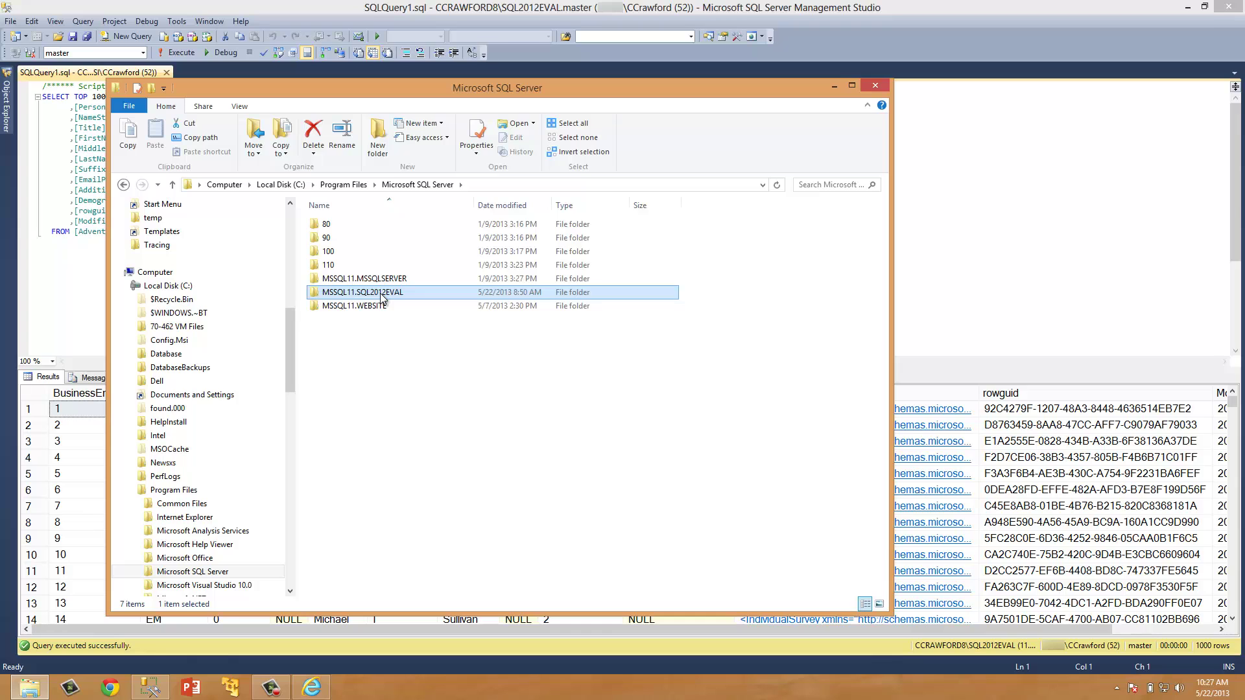
double_click(336, 227)
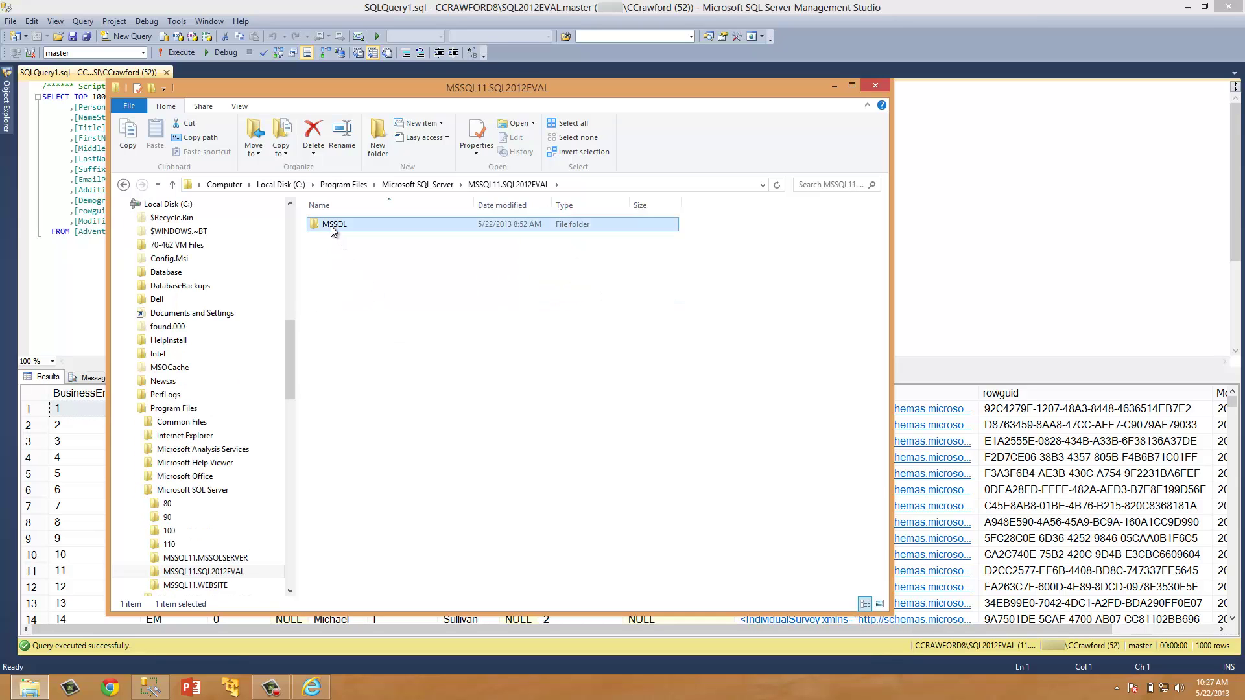
double_click(334, 252)
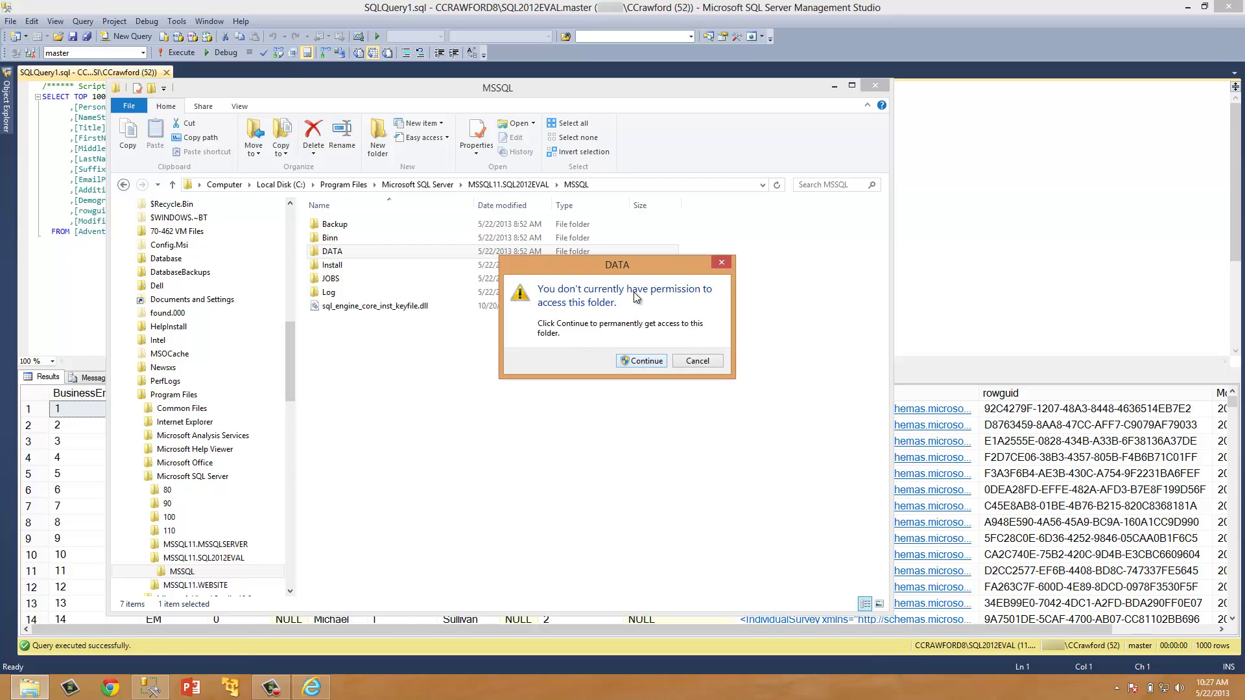
left_click(641, 362)
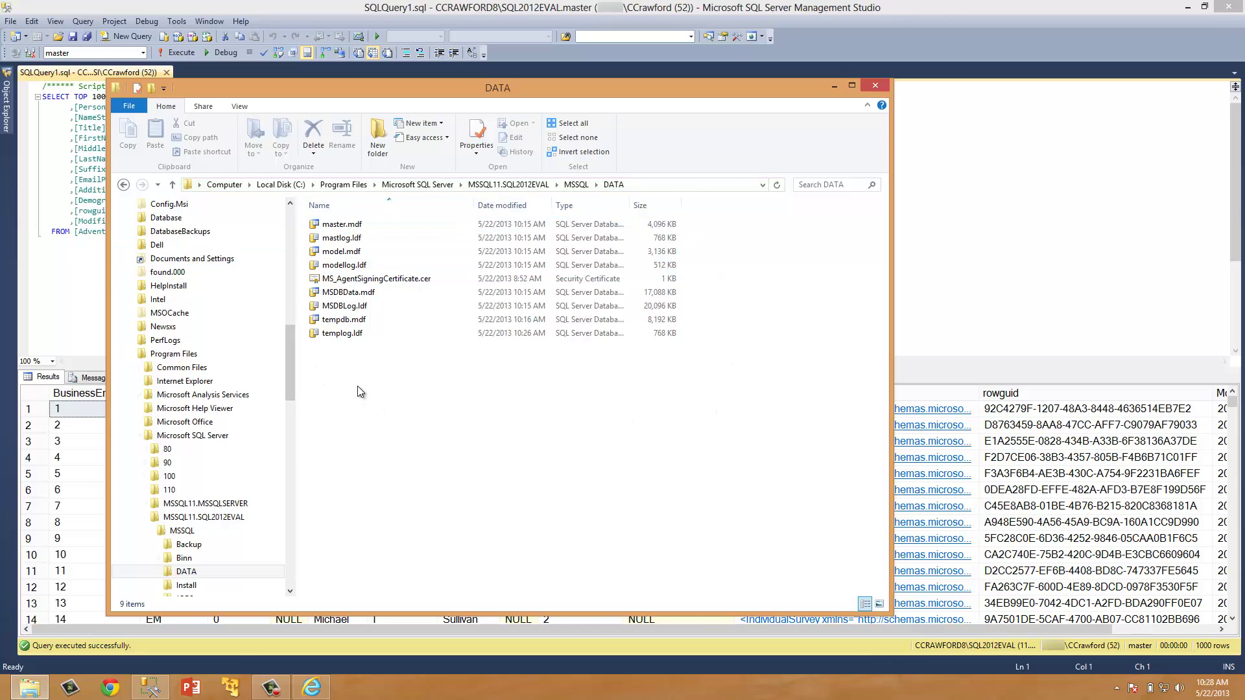
left_click(351, 238)
left_click(1002, 231)
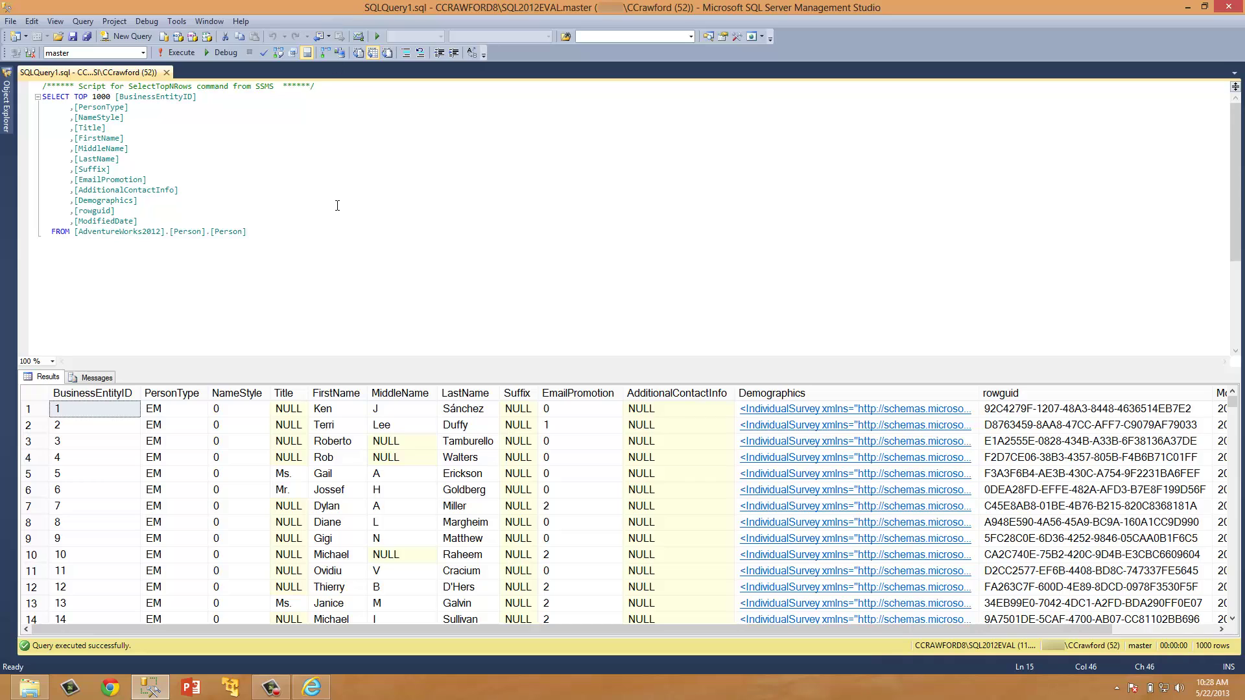
Open the Help Library Manager and set the preferred help experience to online help.
left_click(237, 21)
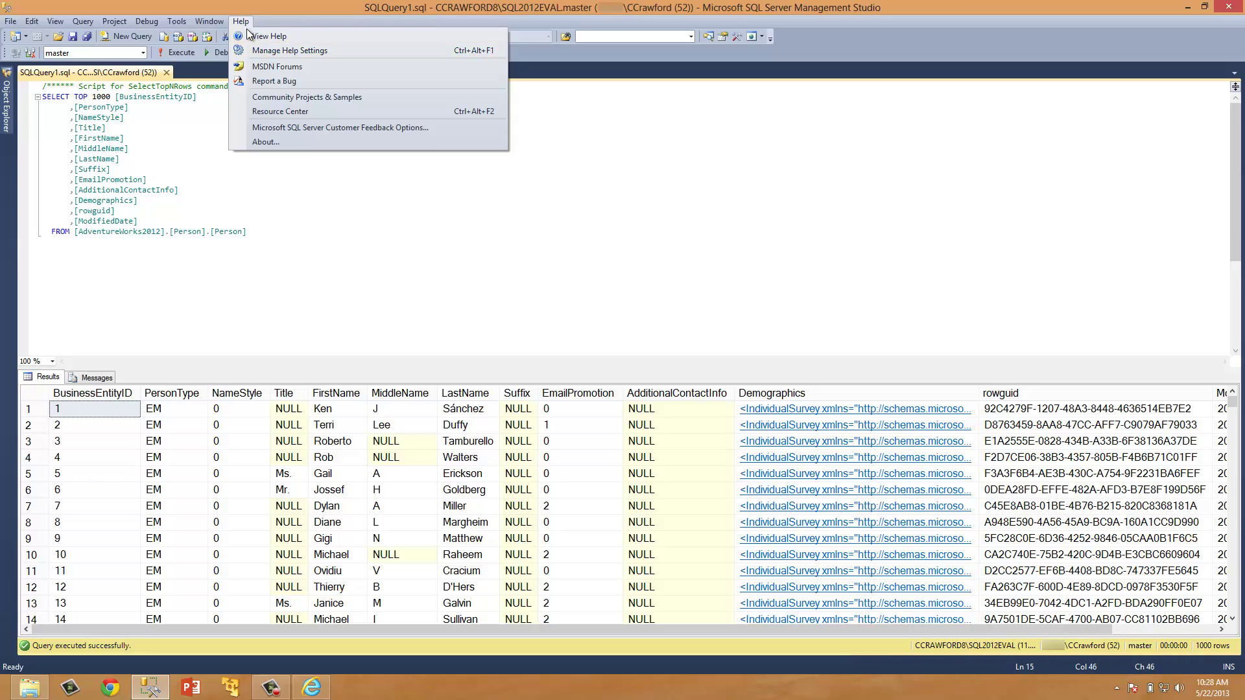
left_click(276, 50)
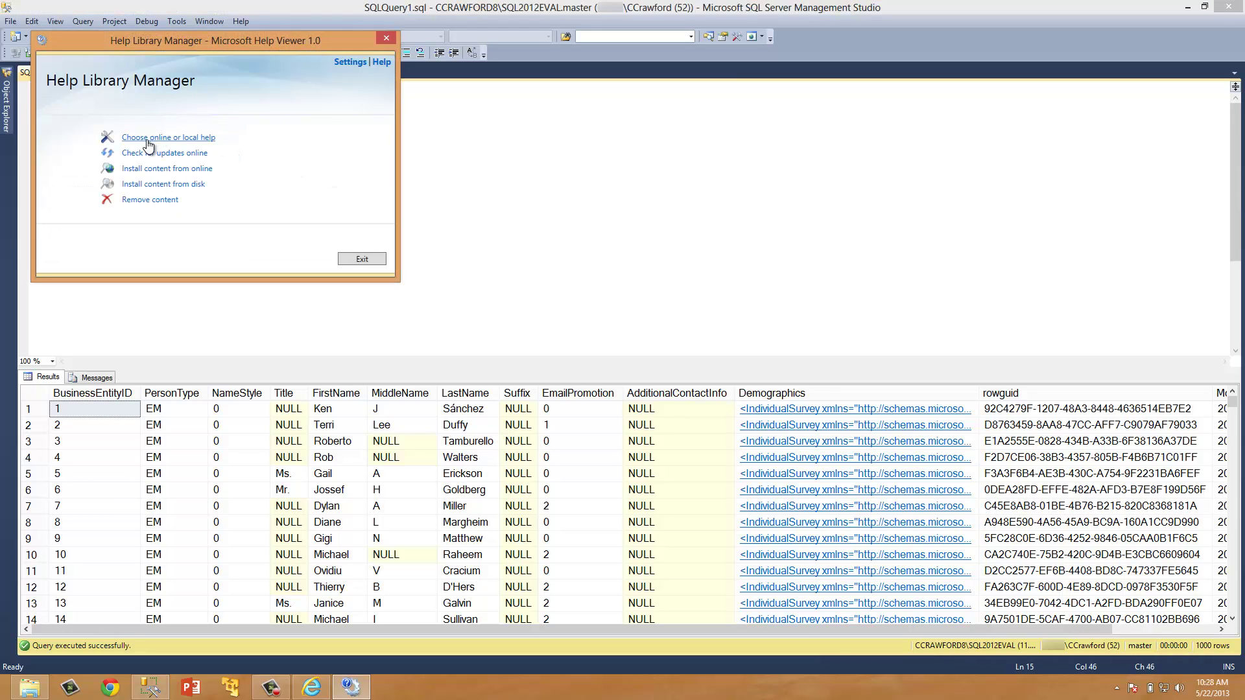
left_click(203, 139)
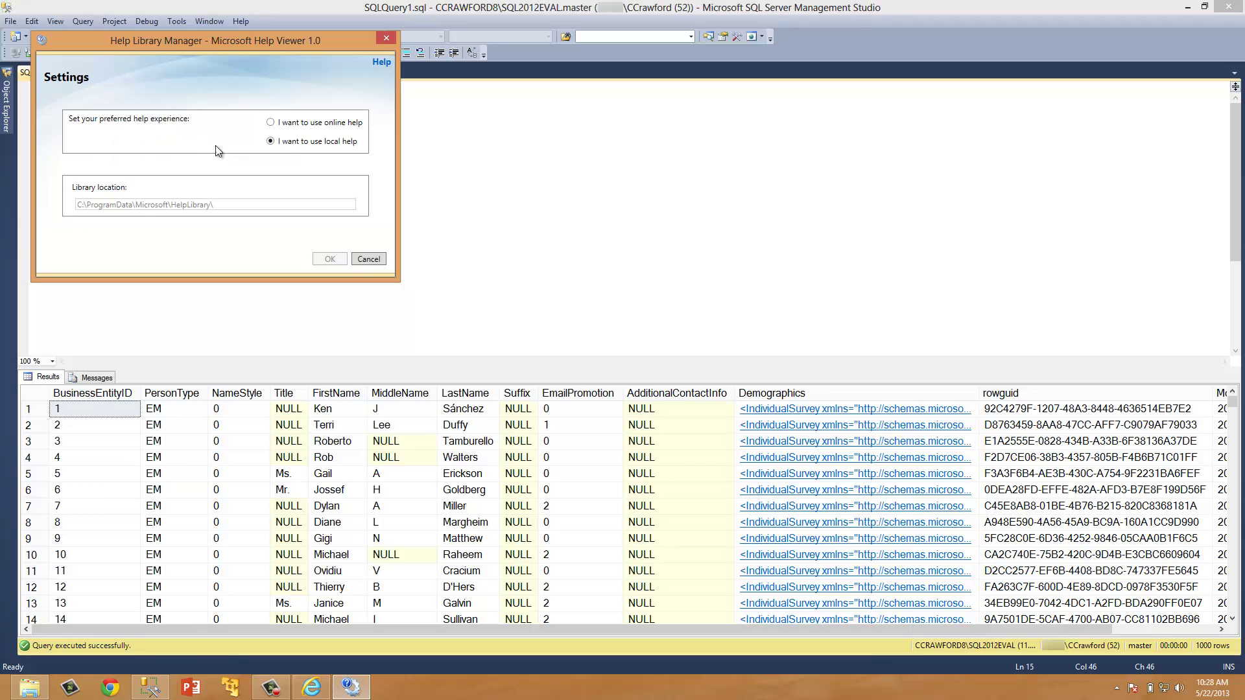
left_click(271, 121)
left_click_drag(309, 44, 706, 109)
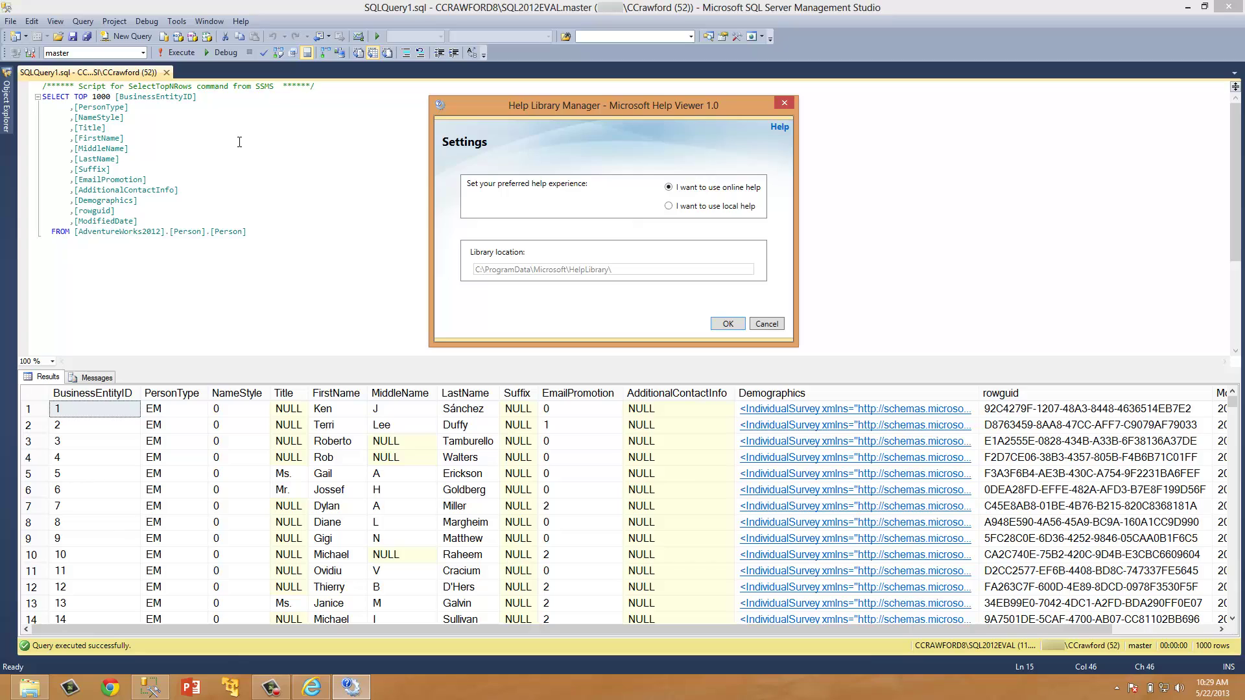
left_click(669, 206)
left_click(672, 188)
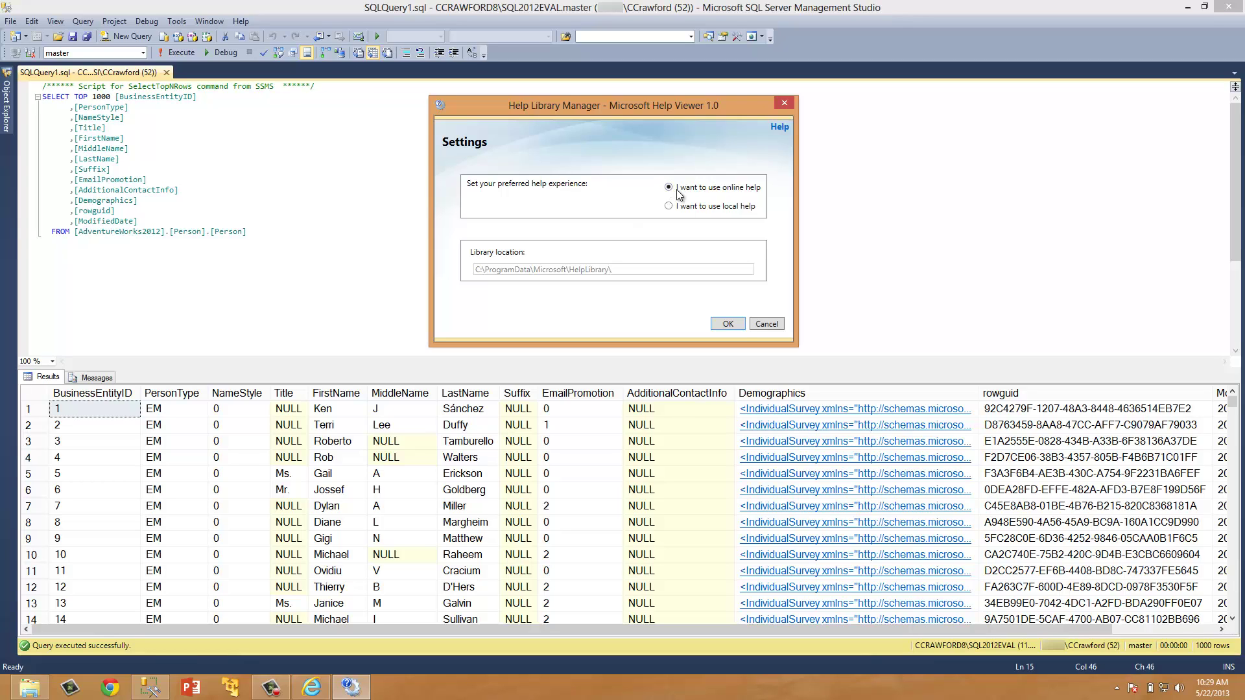
left_click(734, 322)
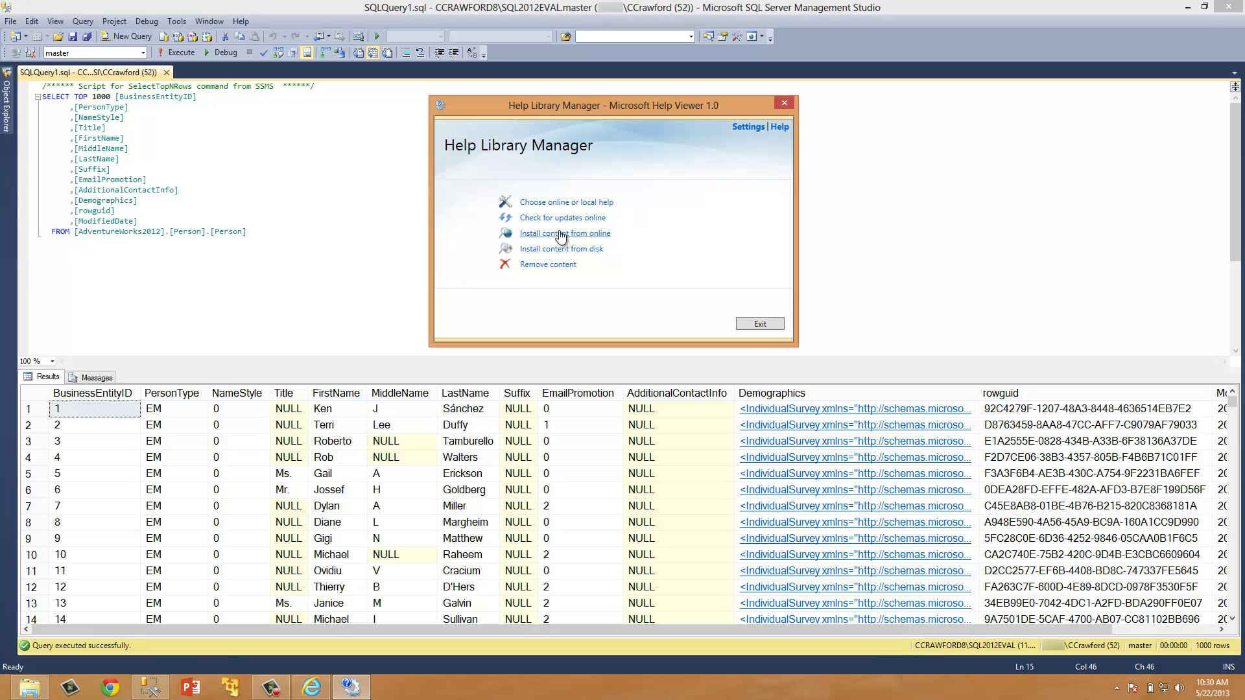
Install the SQL Server 2012 Books Online content from online into the local help library.
left_click(601, 237)
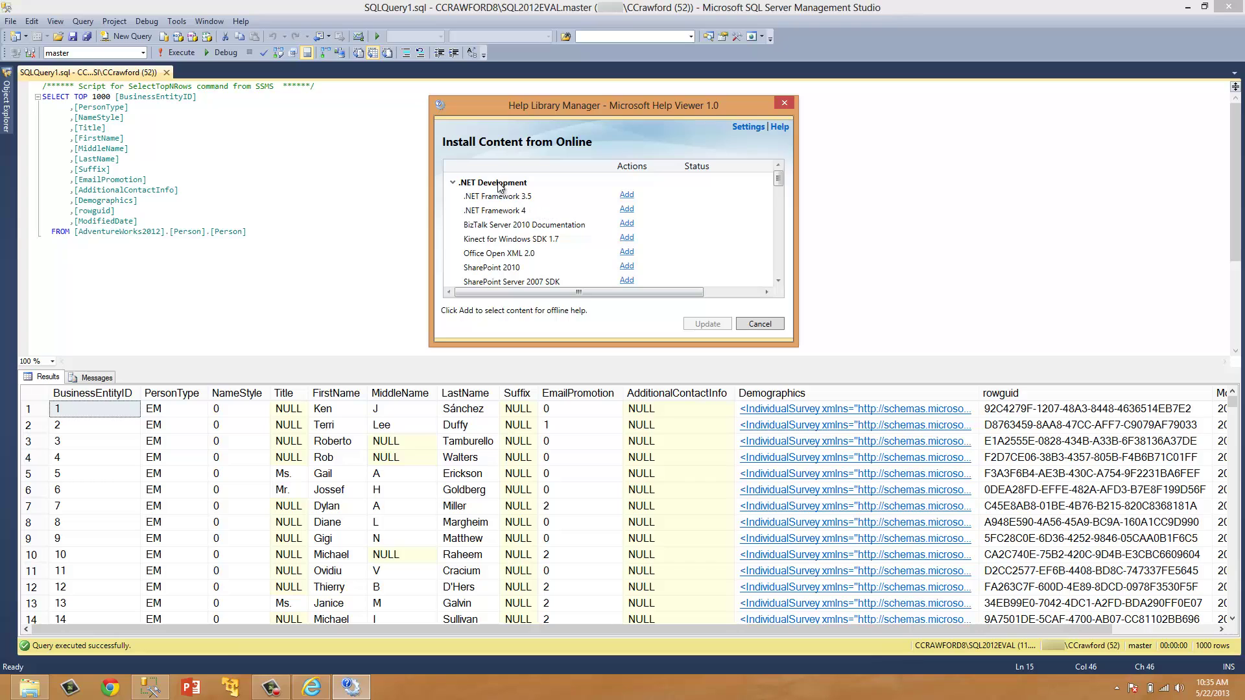
left_click(453, 184)
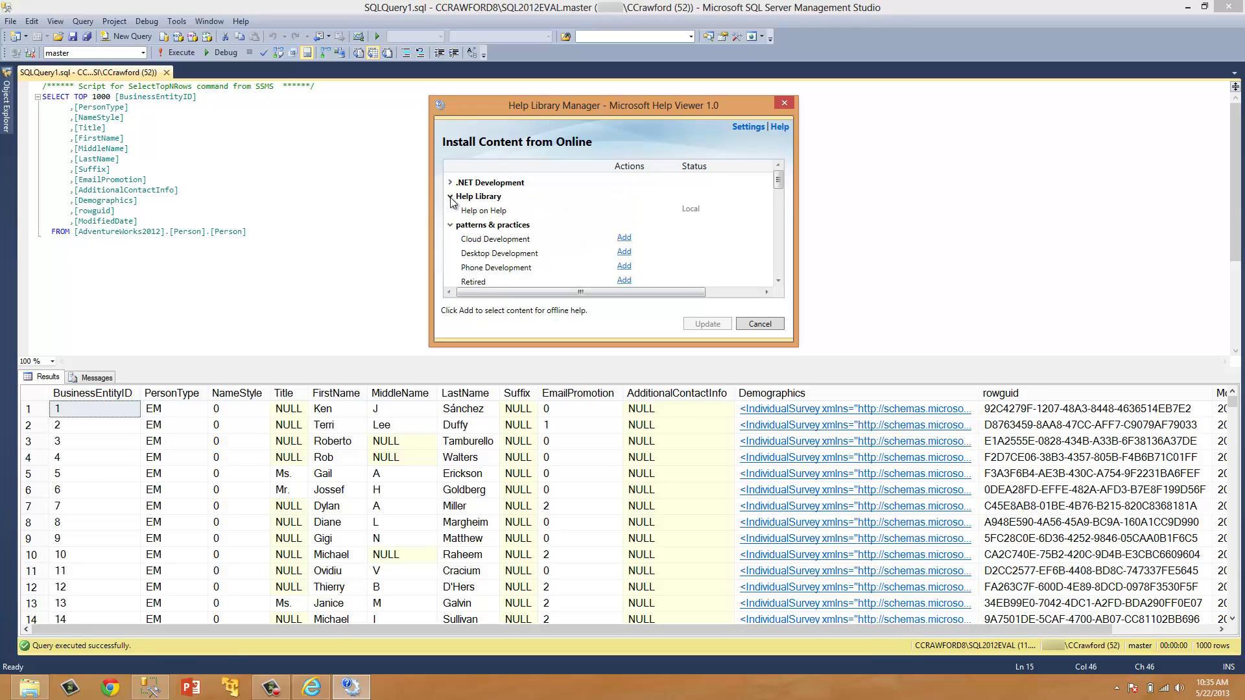
left_click(451, 211)
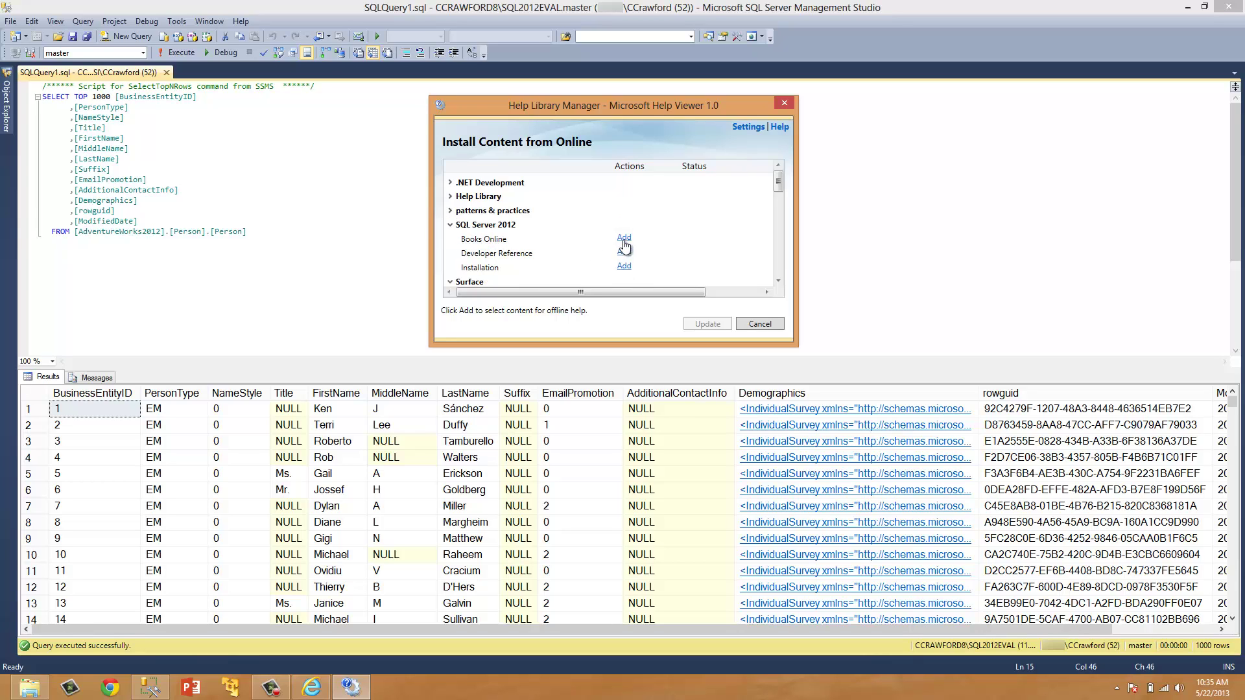
left_click(625, 238)
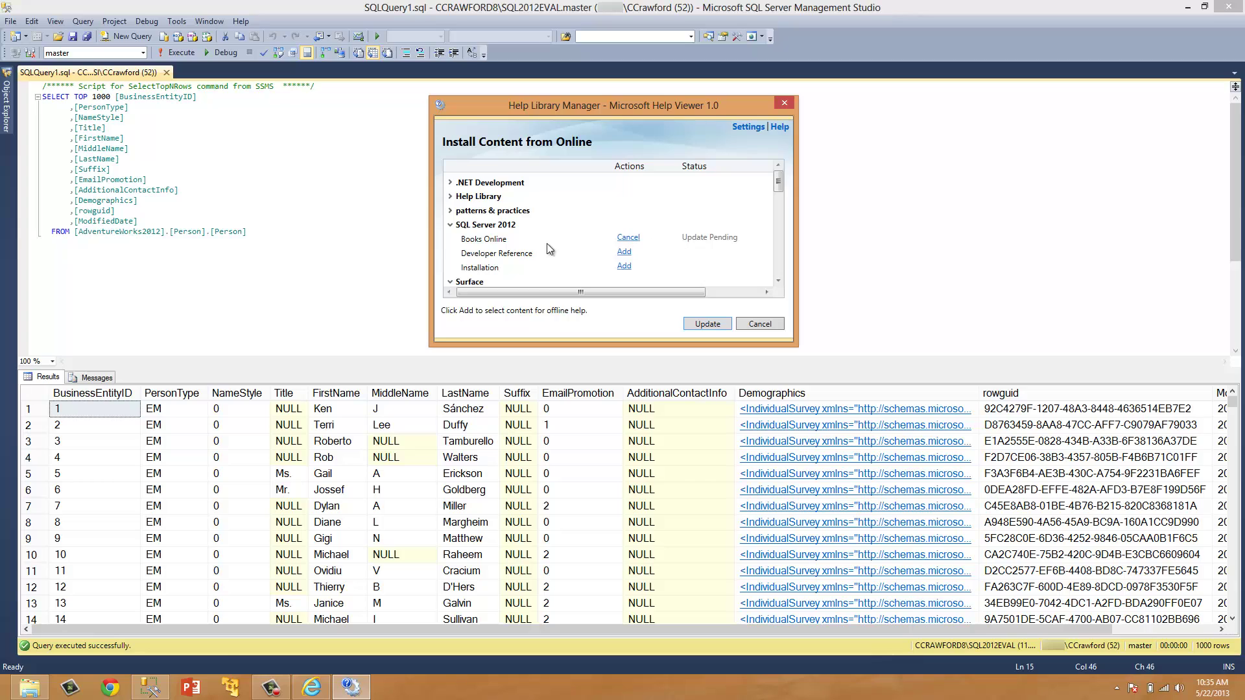
left_click(705, 324)
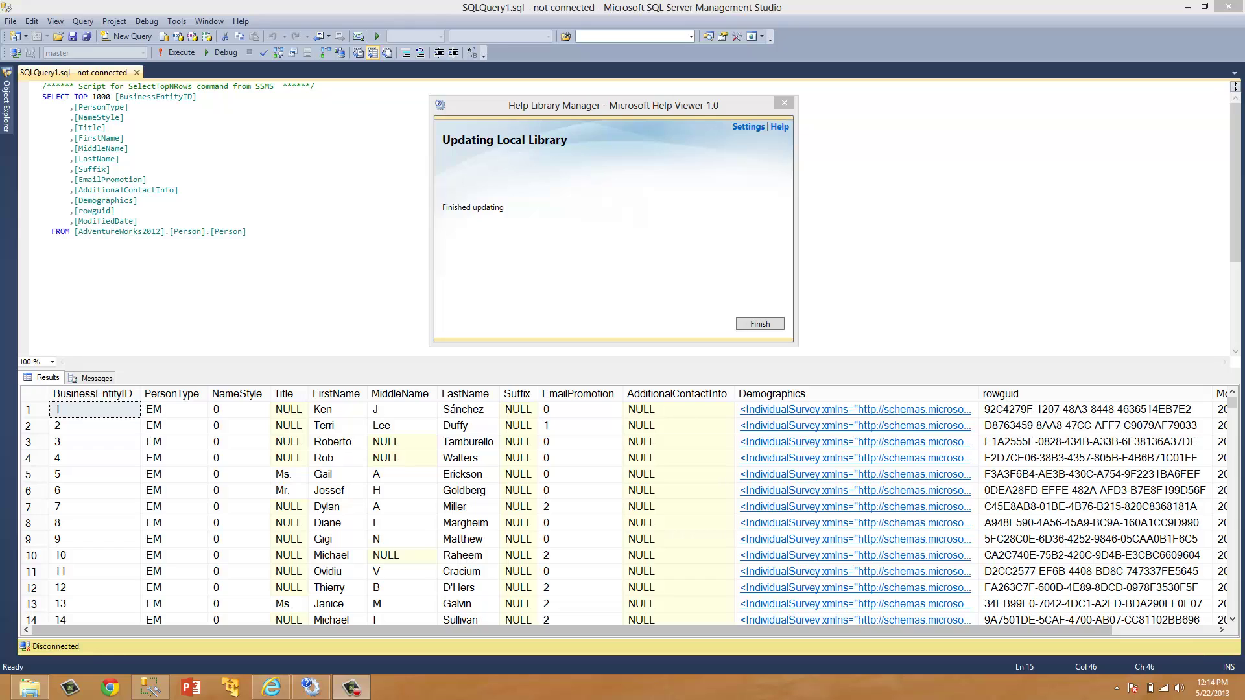
left_click(760, 324)
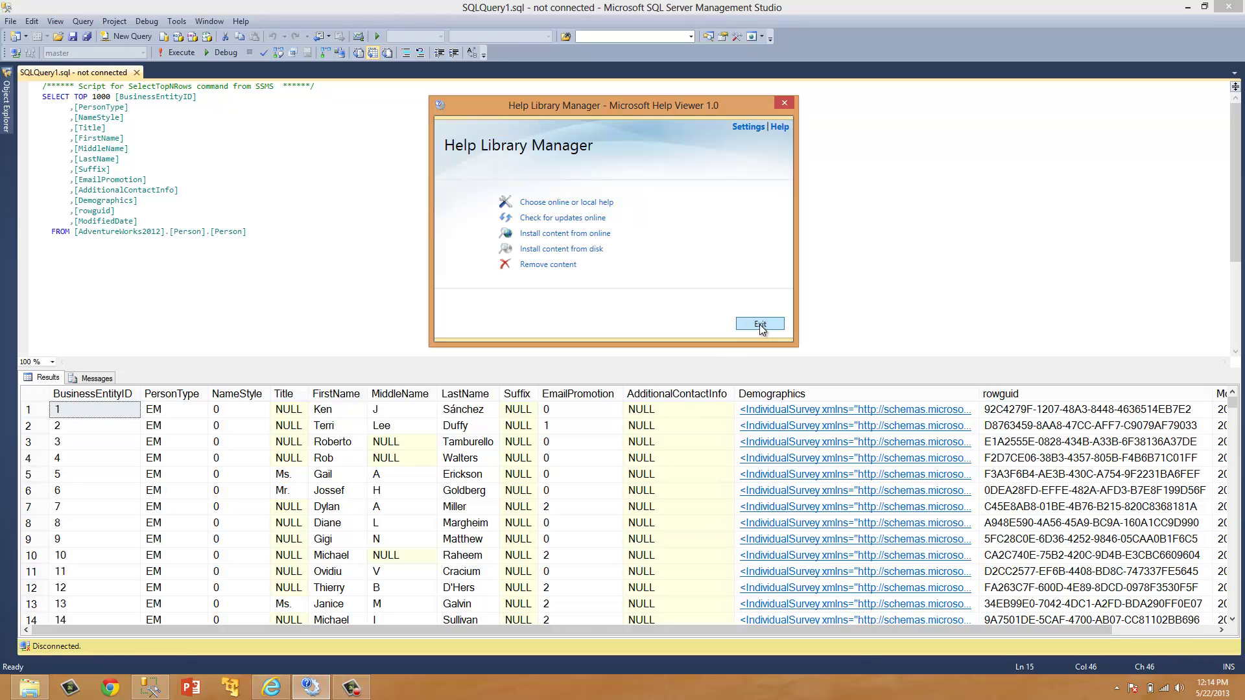
Check the online or local help preference without changing it and exit the Help Library Manager.
left_click(585, 209)
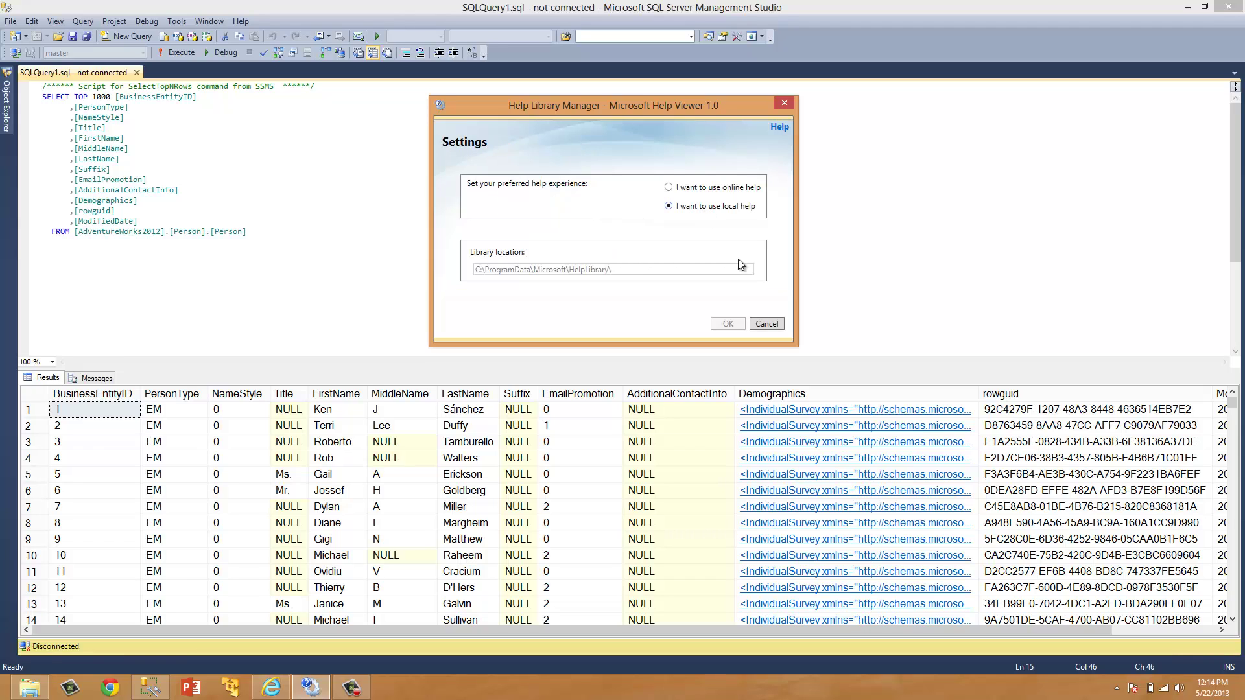
left_click(767, 324)
left_click(763, 327)
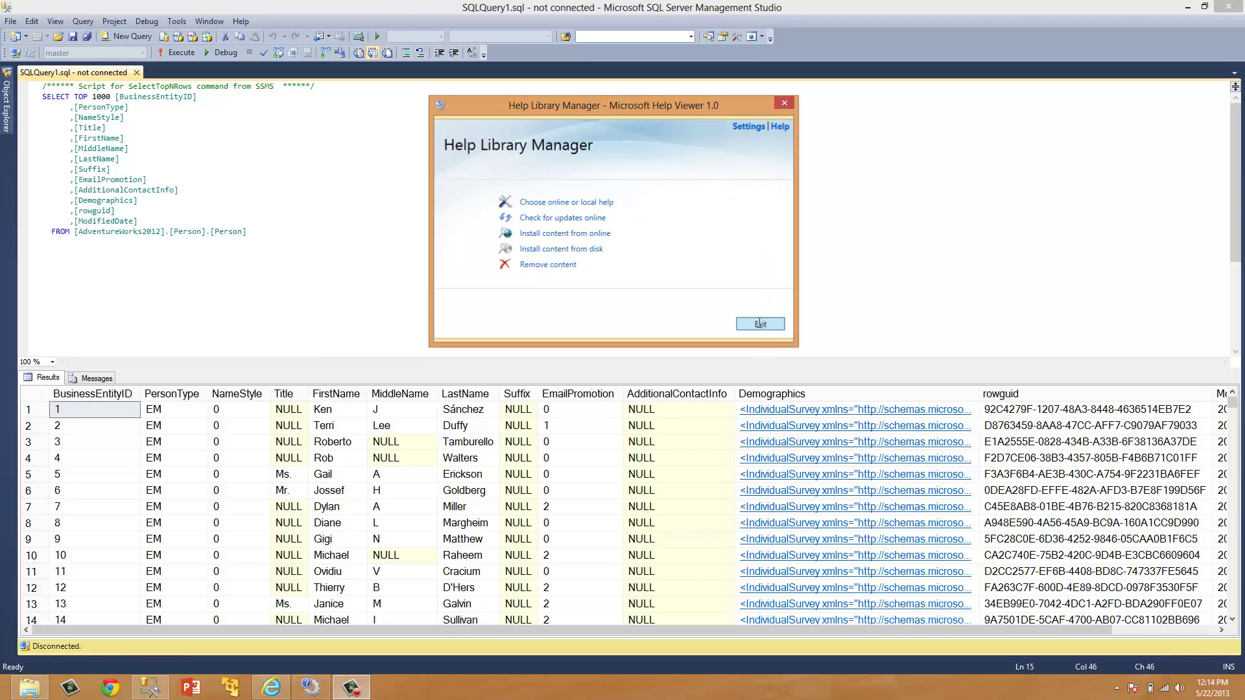
Open the help topic for the SELECT keyword of the query and enlarge the Help Viewer window.
double_click(55, 97)
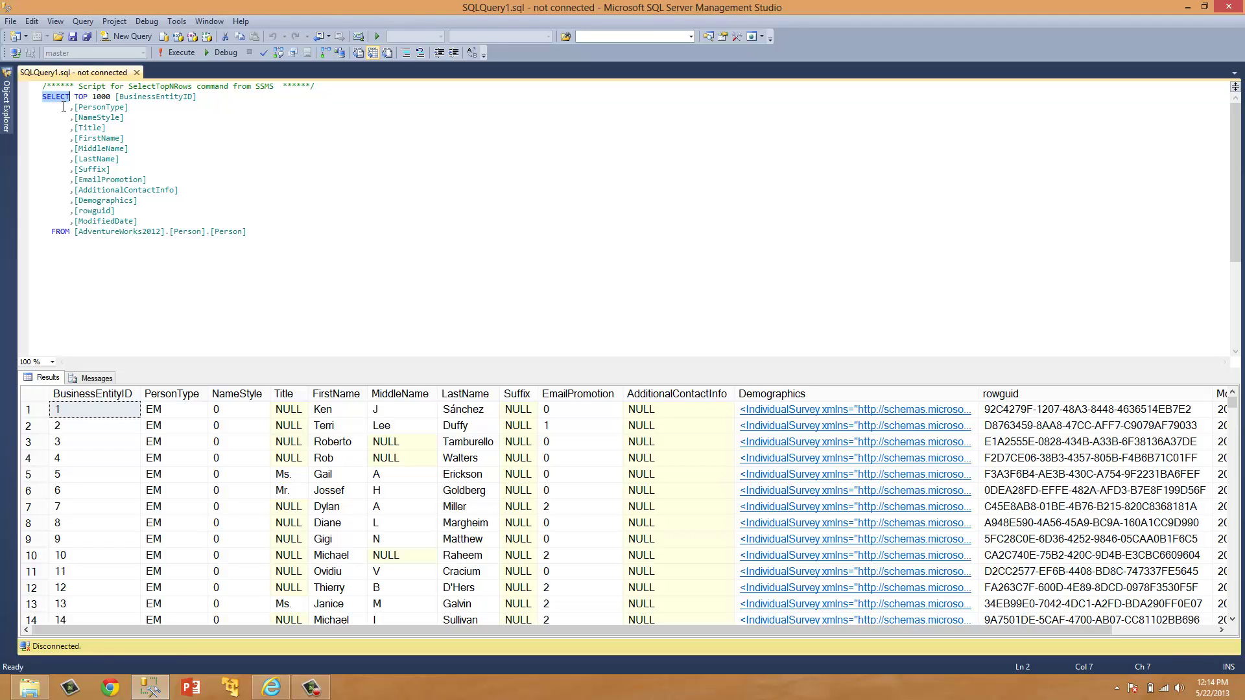
key("F1")
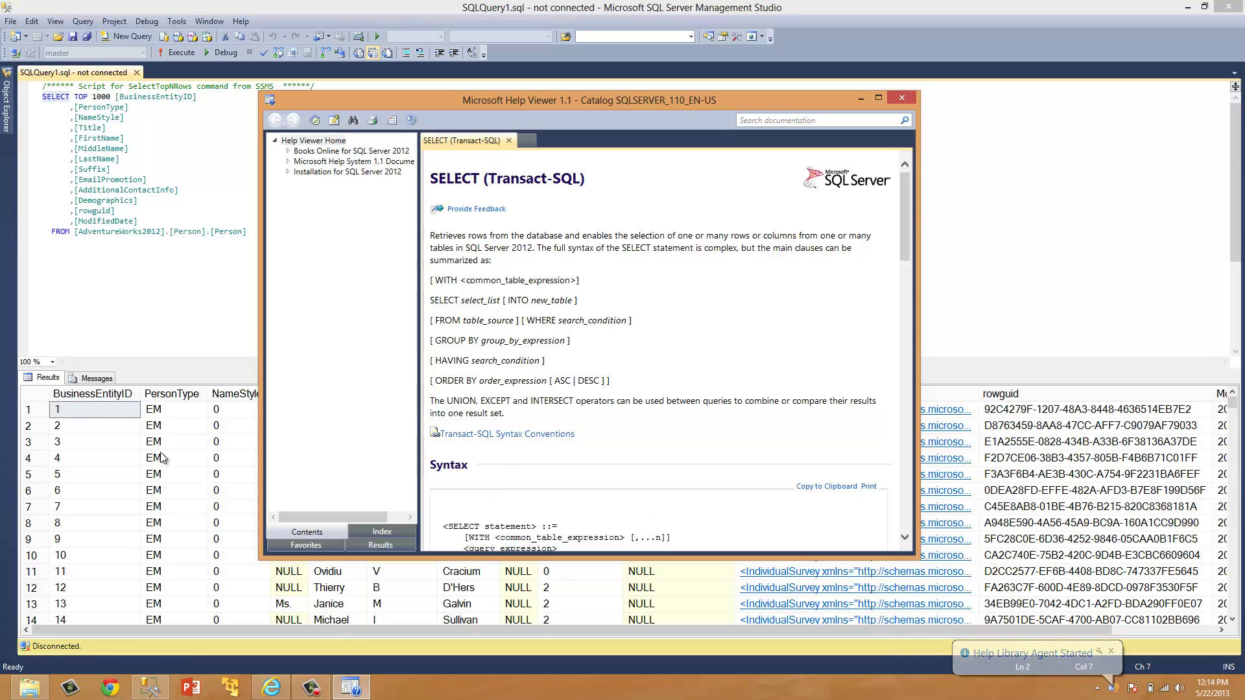
left_click_drag(260, 94, 133, 55)
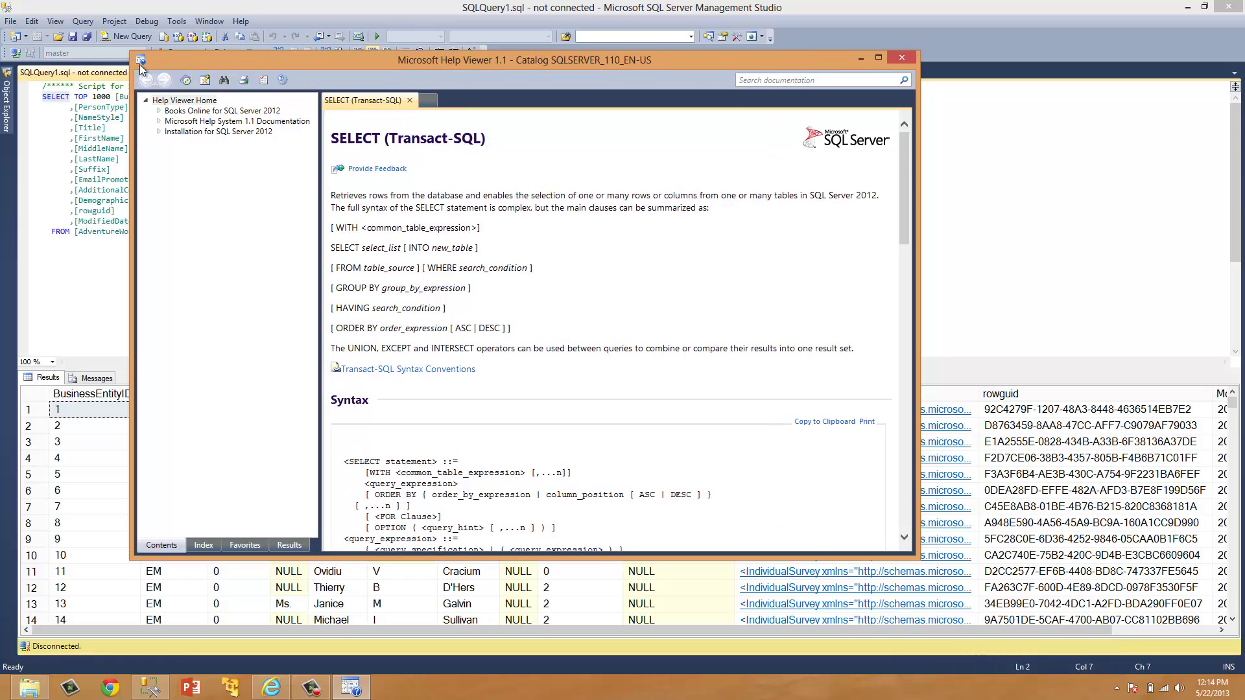
Look up "create proc" in the help index and select the CREATE PROCEDURE statement entry.
left_click(212, 546)
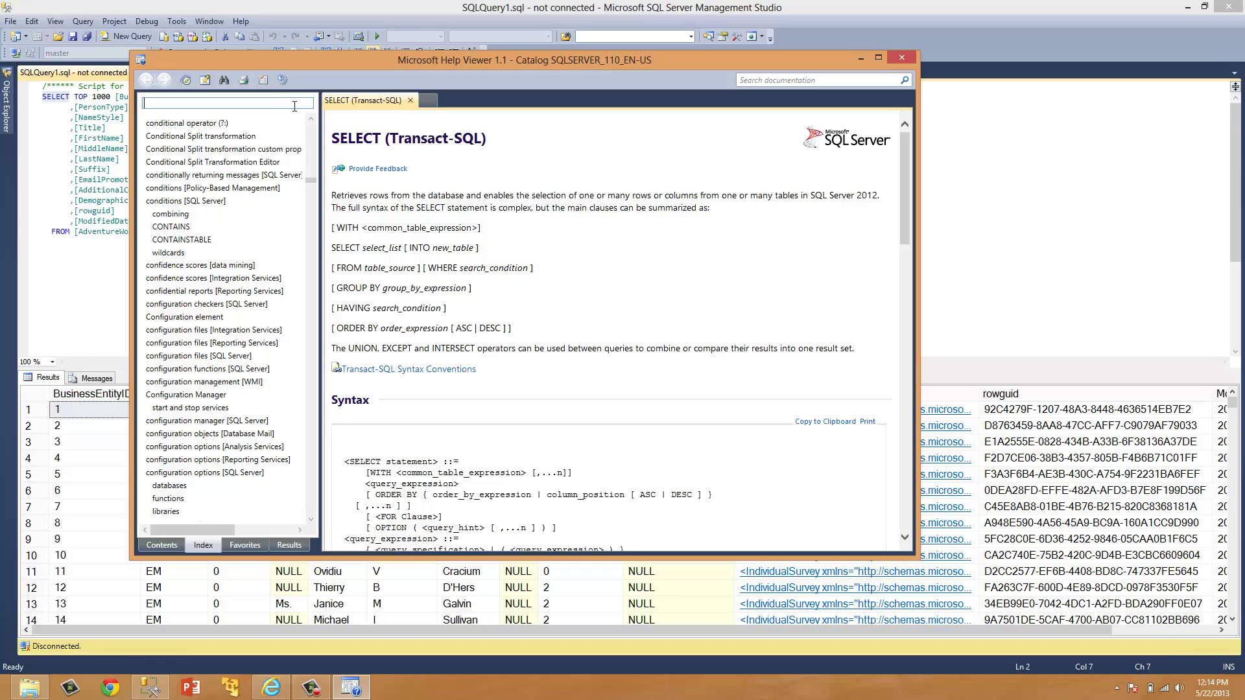
type("create proc")
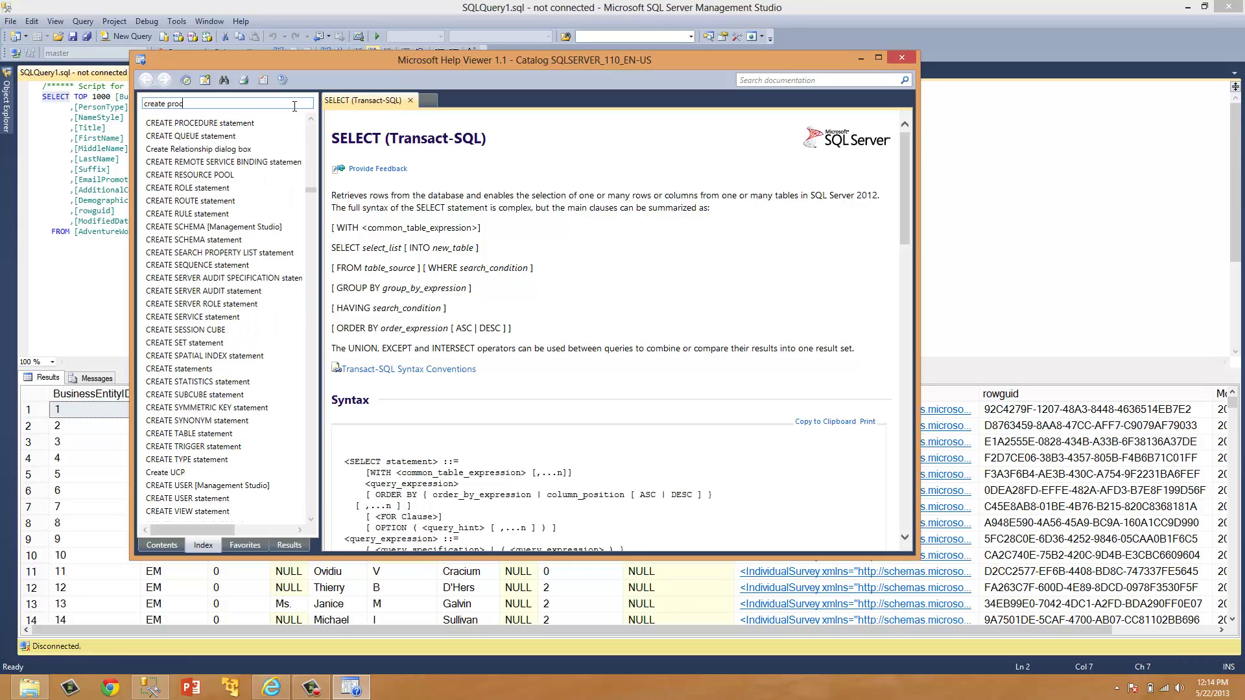
left_click(215, 127)
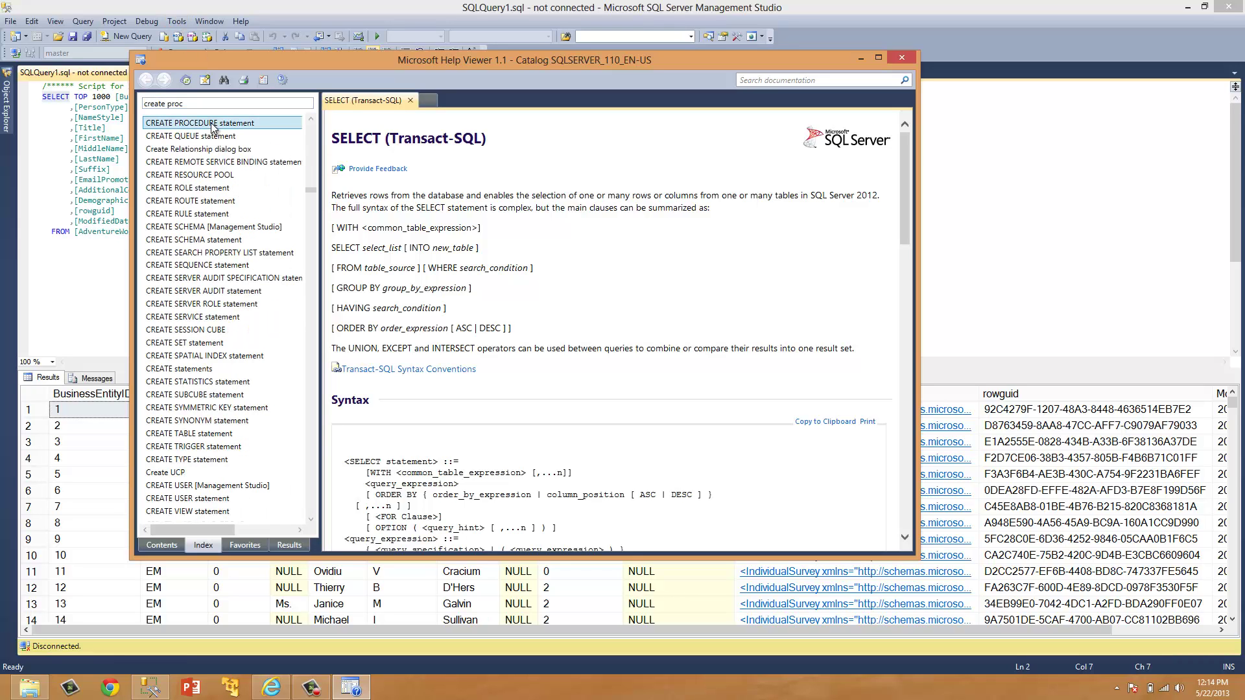